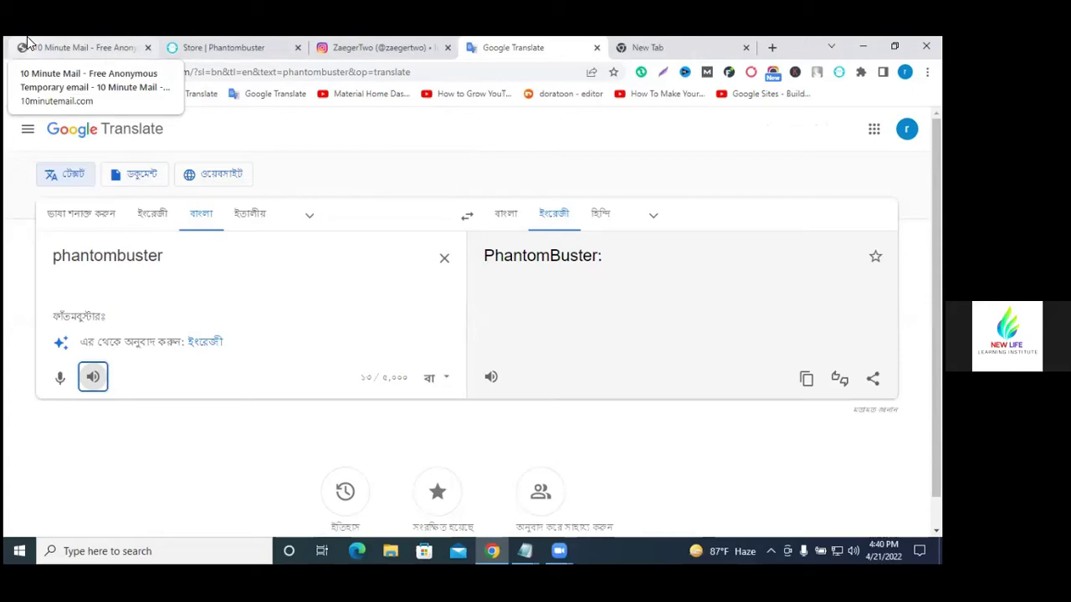
click(348, 41)
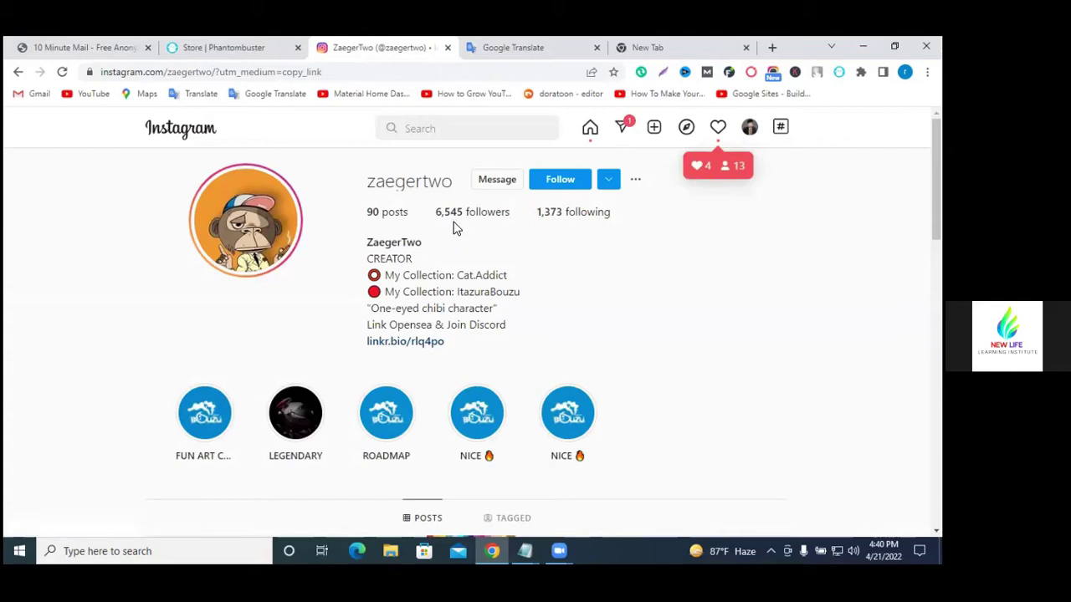
click(443, 216)
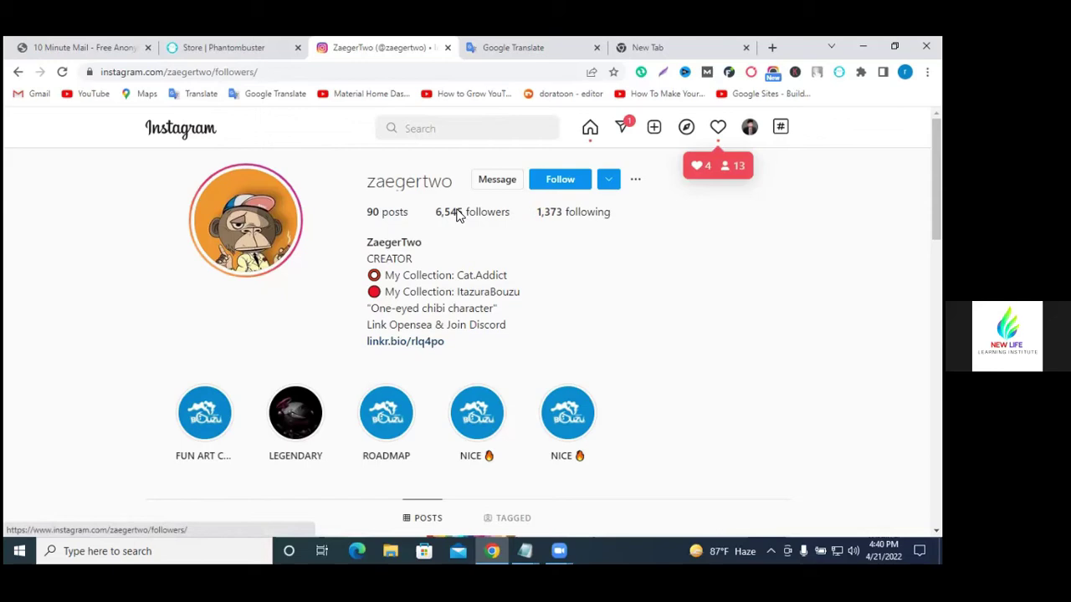
Step: Browse the zaegertwo followers dialog, then close it with Esc
scroll(461, 251, down, 1)
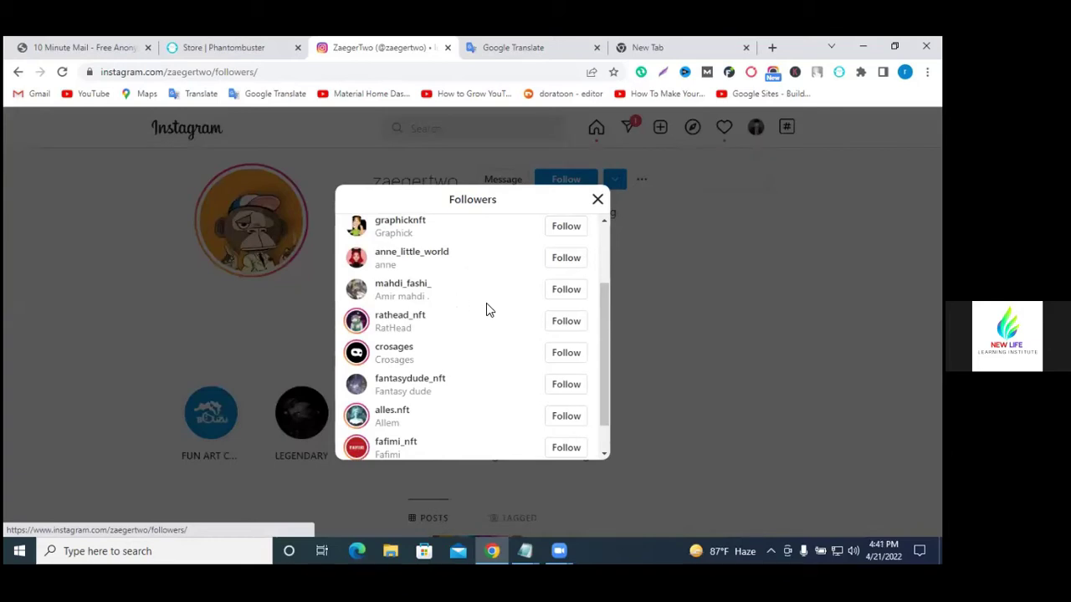
scroll(560, 233, down, 1)
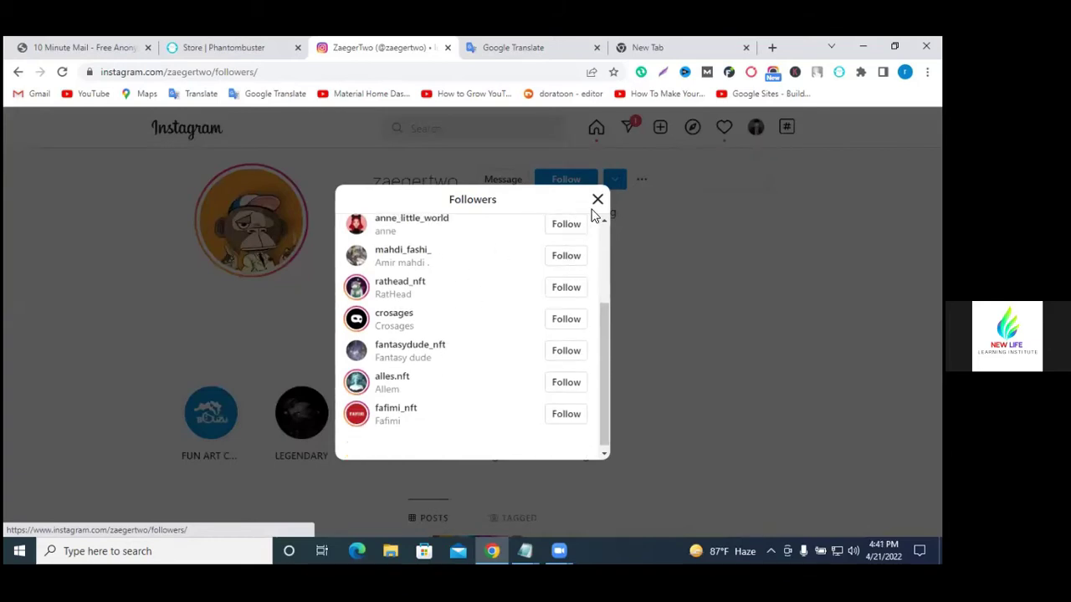
scroll(490, 248, up, 3)
scroll(389, 315, down, 2)
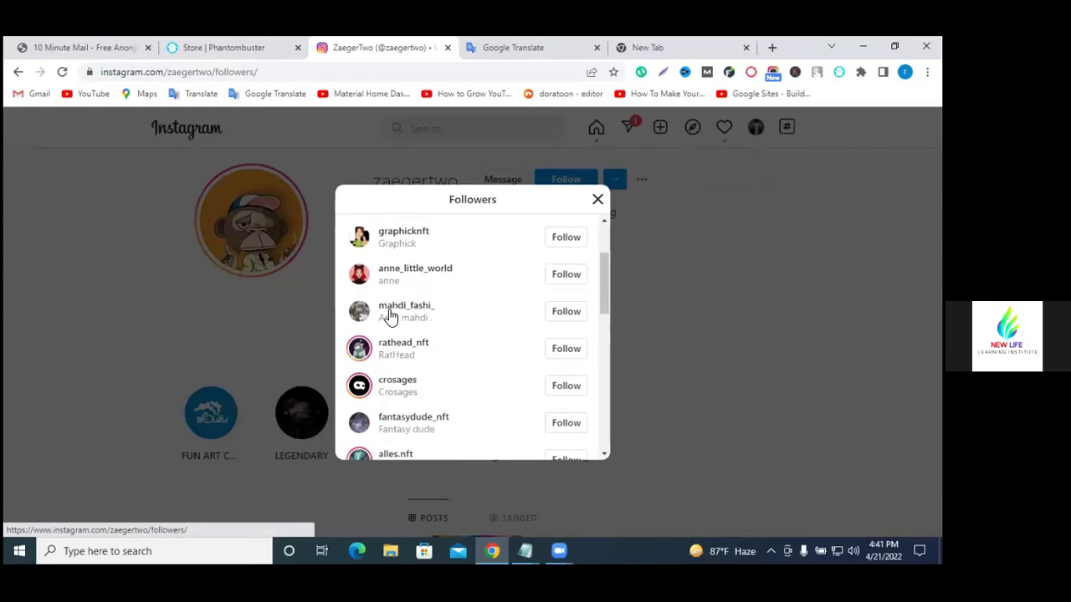
scroll(410, 313, down, 3)
scroll(435, 310, up, 5)
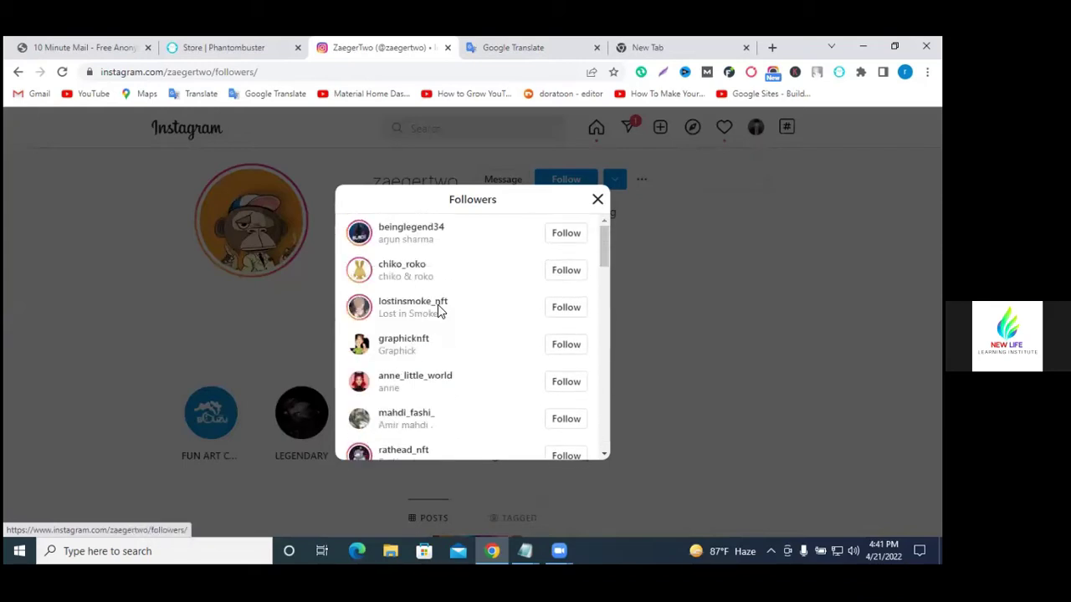
scroll(438, 308, down, 5)
scroll(438, 305, down, 3)
scroll(437, 304, down, 3)
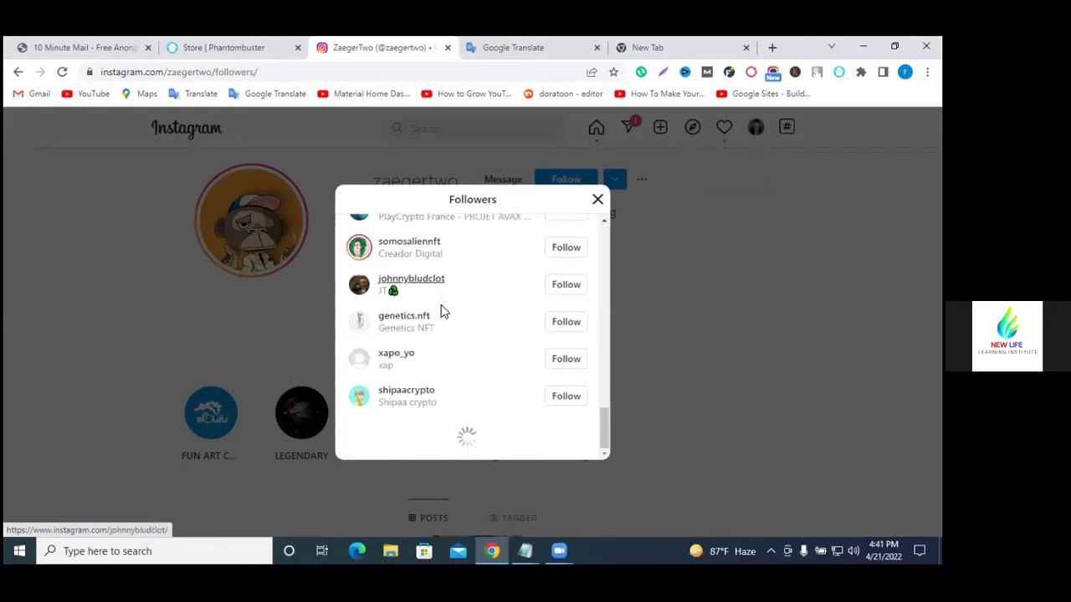
mouse_move(475, 310)
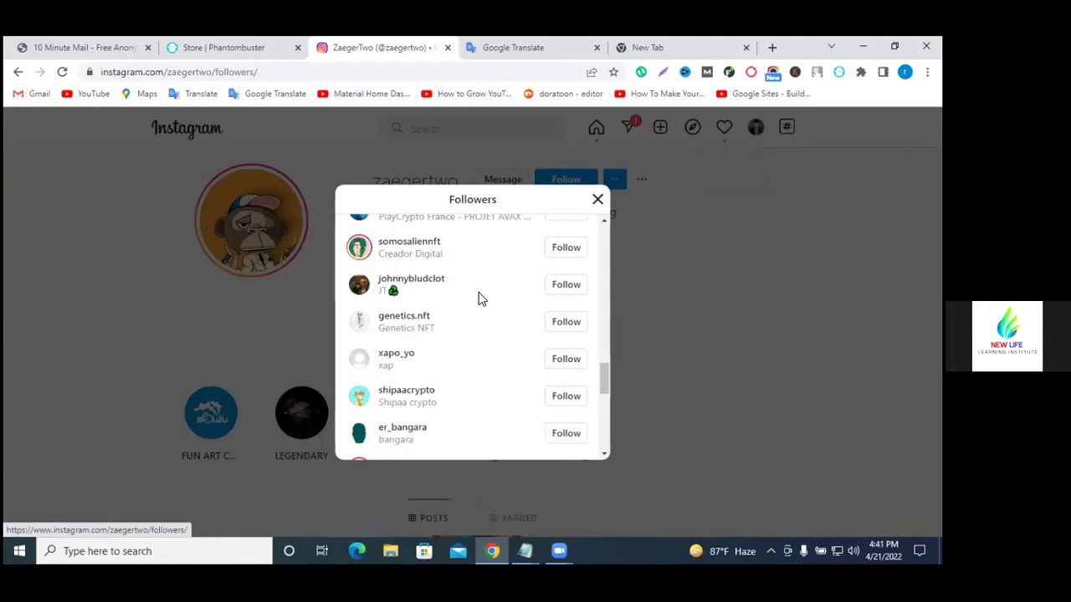
scroll(478, 306, up, 5)
scroll(476, 313, up, 1)
scroll(477, 314, down, 3)
scroll(477, 314, down, 2)
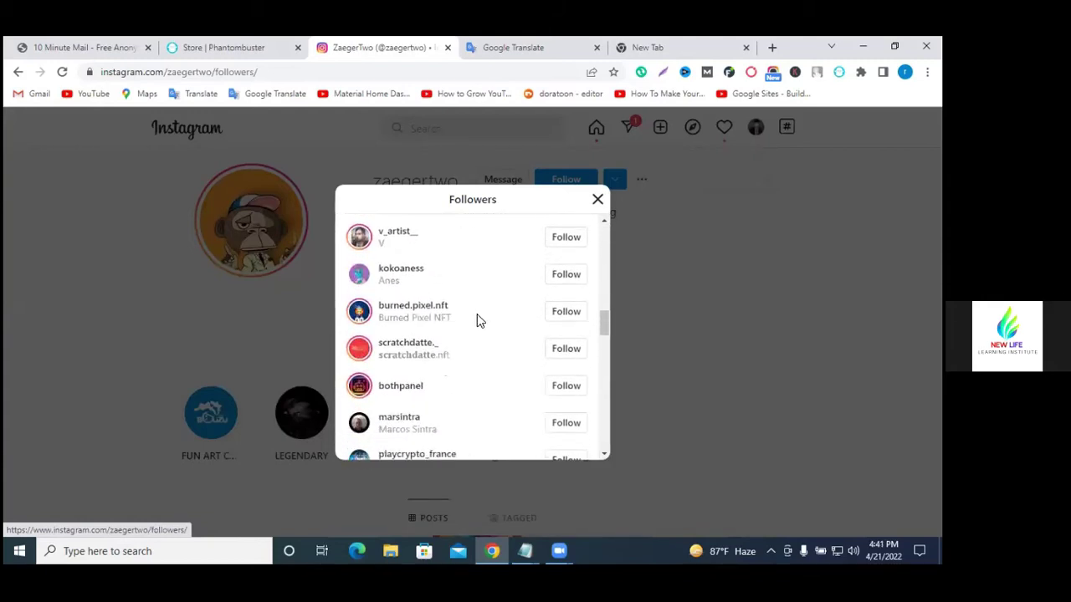
scroll(477, 313, down, 1)
scroll(477, 314, down, 2)
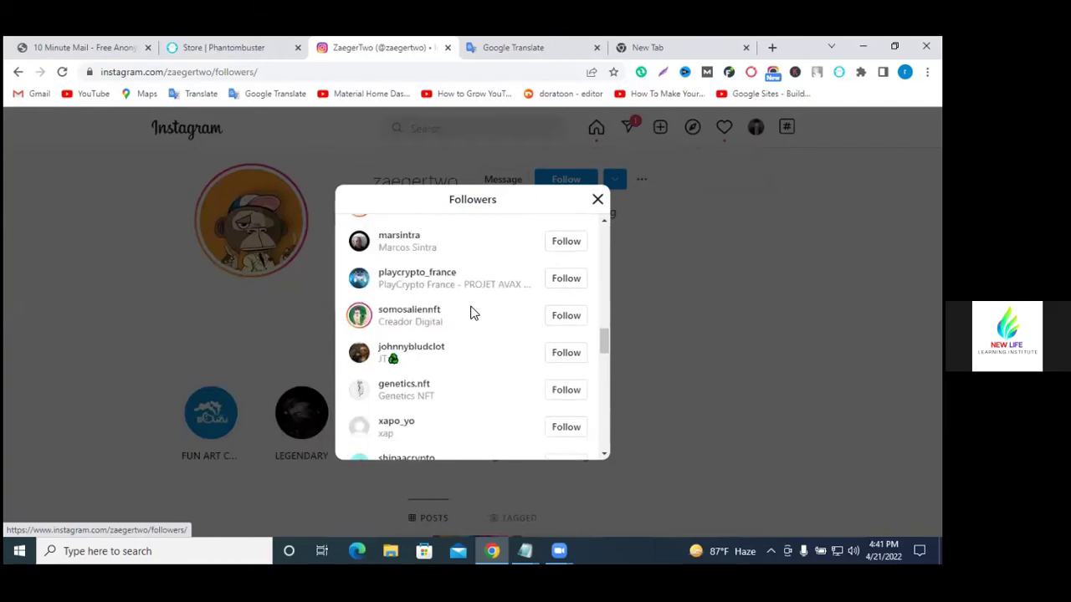
scroll(471, 313, down, 3)
scroll(469, 318, down, 3)
scroll(466, 327, down, 2)
key(Escape)
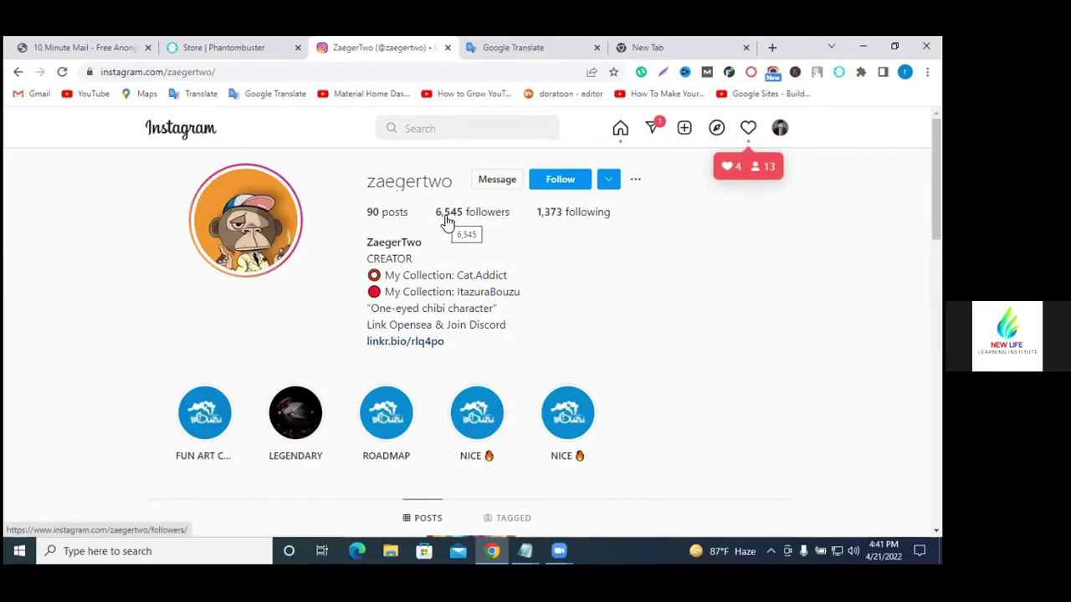
Step: Close the empty New Tab and return to the zaegertwo Instagram tab
scroll(481, 224, down, 3)
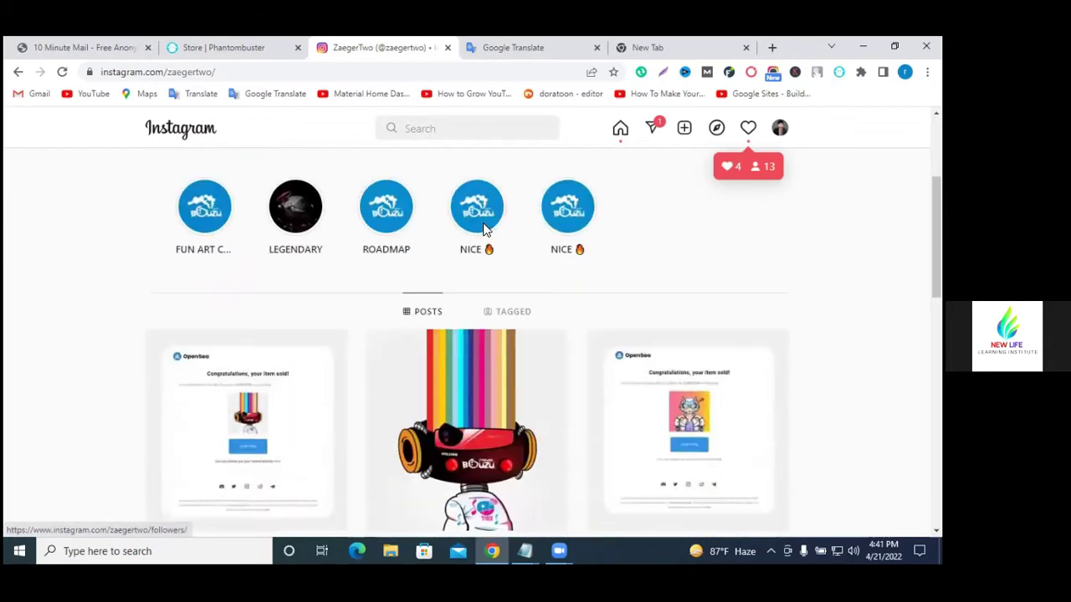
scroll(484, 230, up, 2)
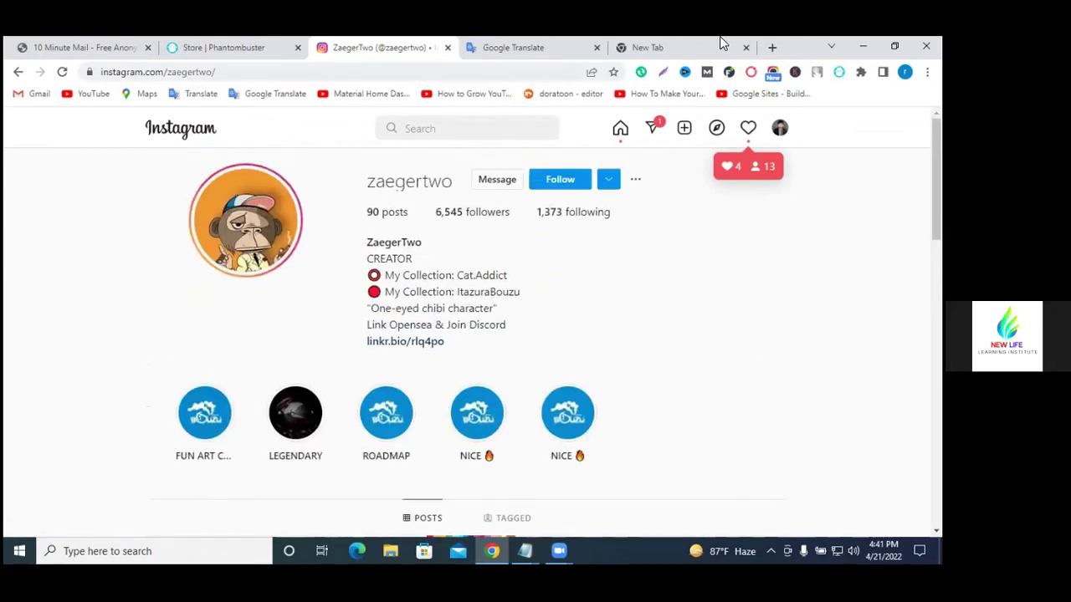
click(720, 47)
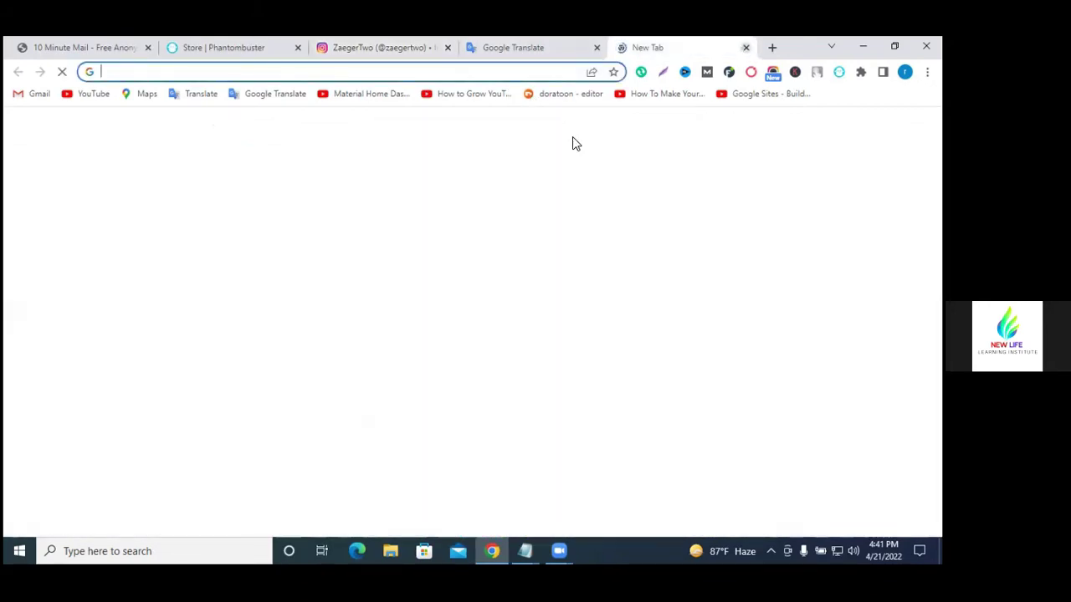
key(ctrl+w)
click(414, 46)
Step: Close the Google Translate tab and open a fresh browser tab
scroll(479, 281, down, 3)
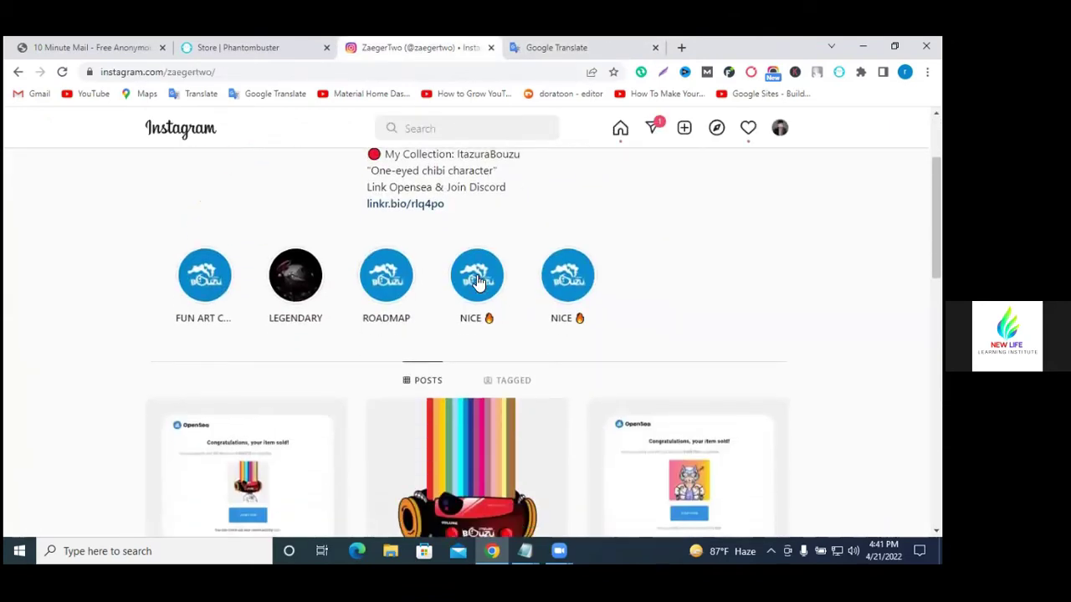
scroll(657, 289, up, 2)
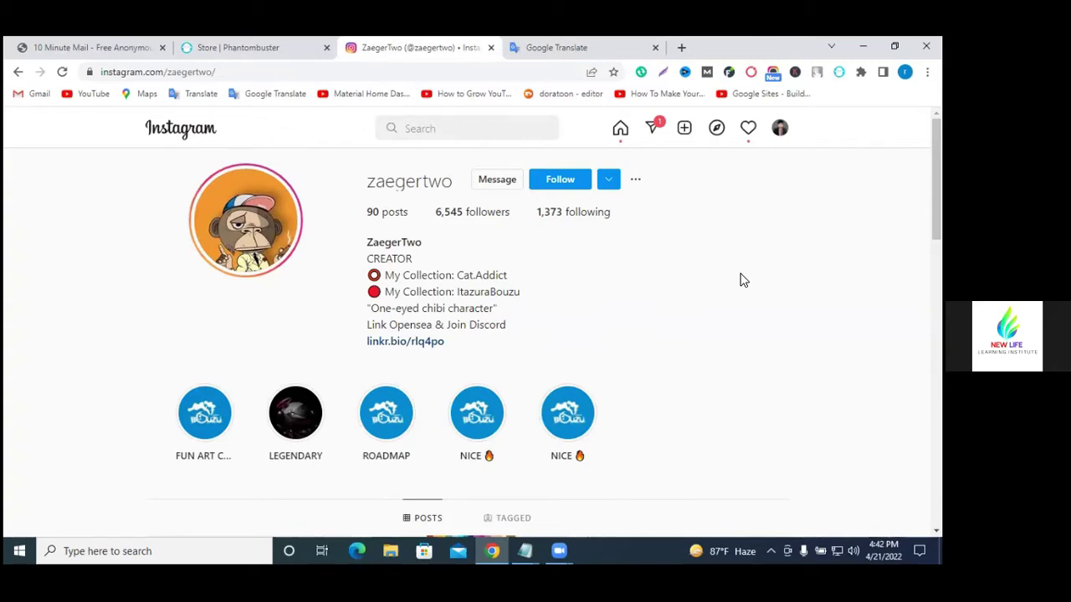
middle_click(536, 47)
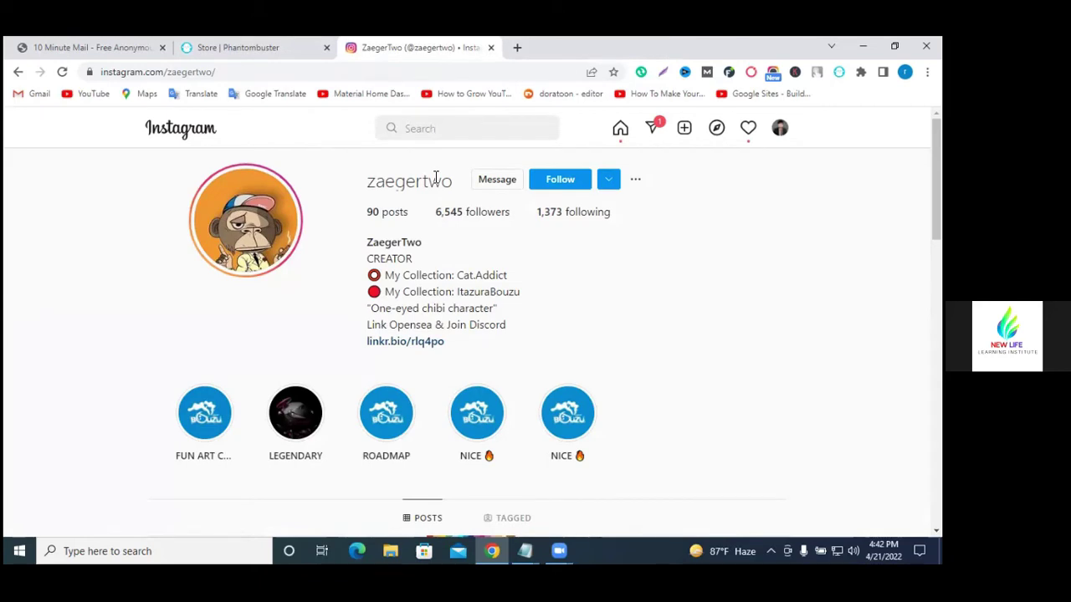
click(516, 46)
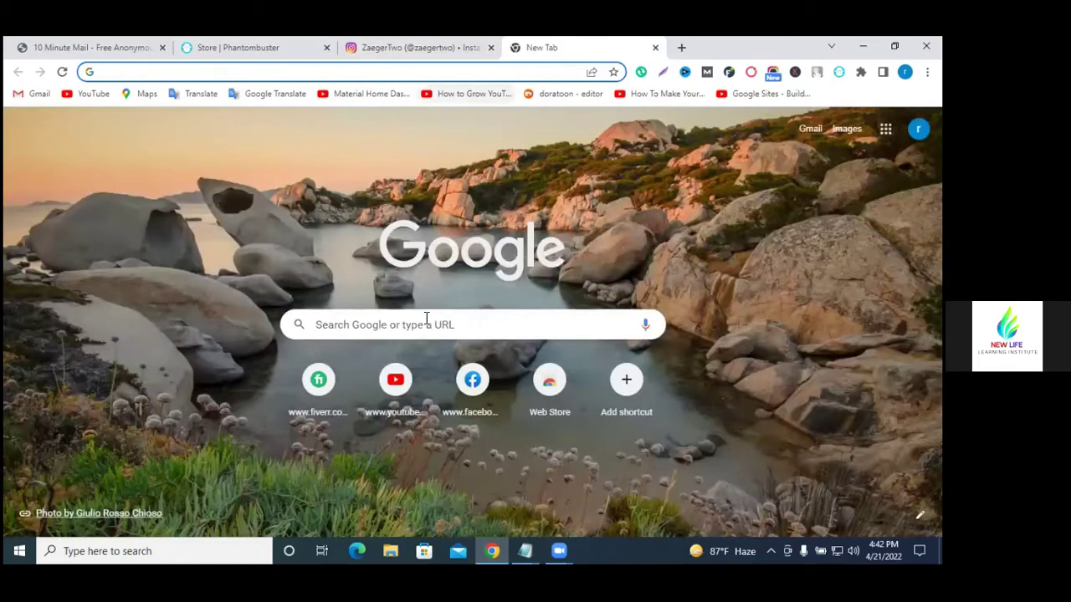
Step: Search YouTube for 'instagram followee listing'
click(406, 399)
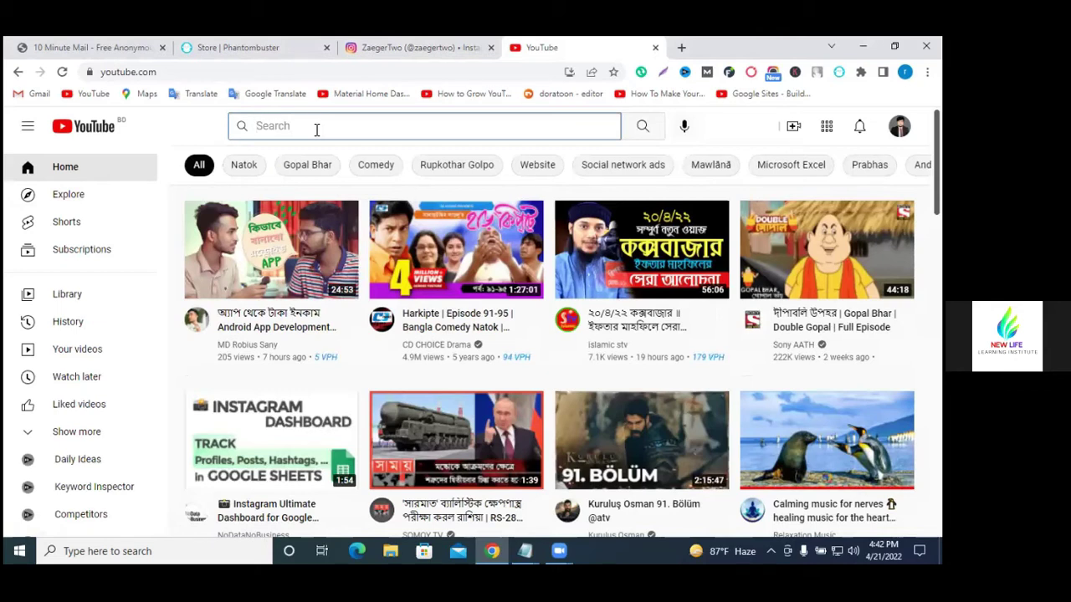
text(in)
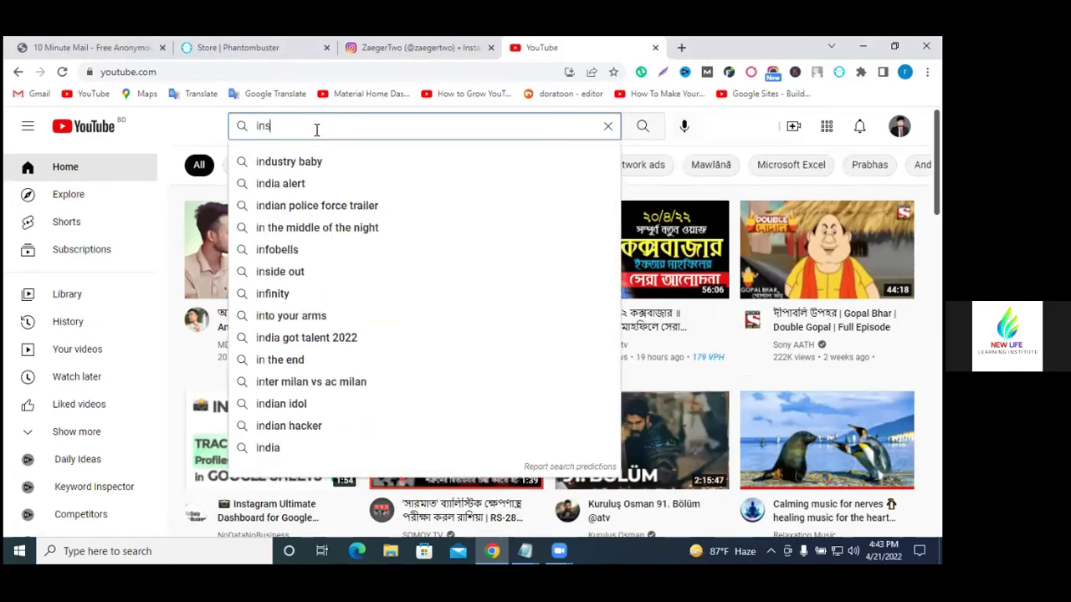
text(s)
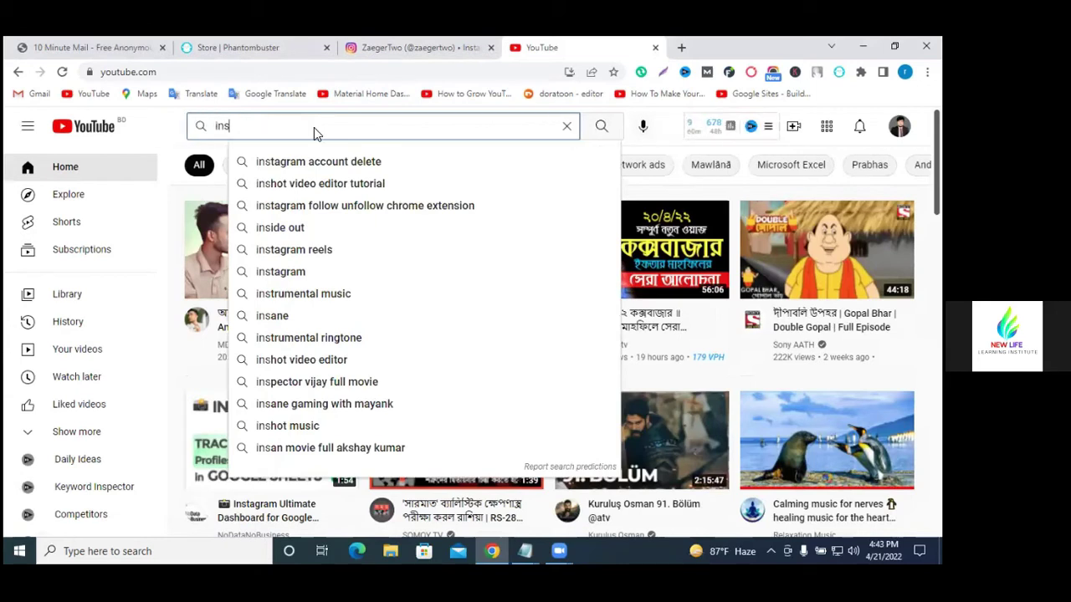
text(tagram )
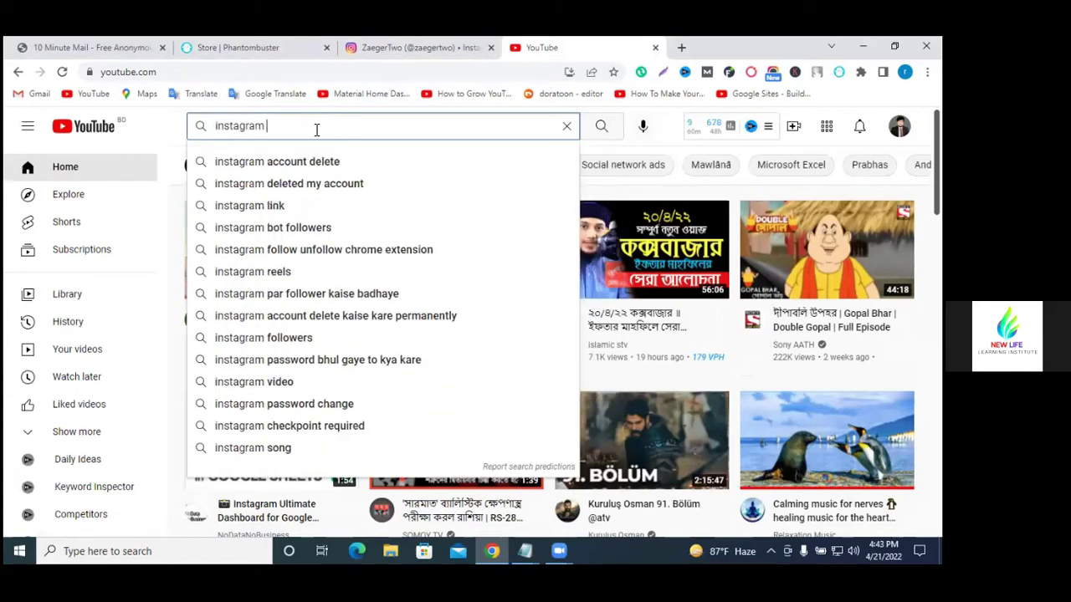
text(followe)
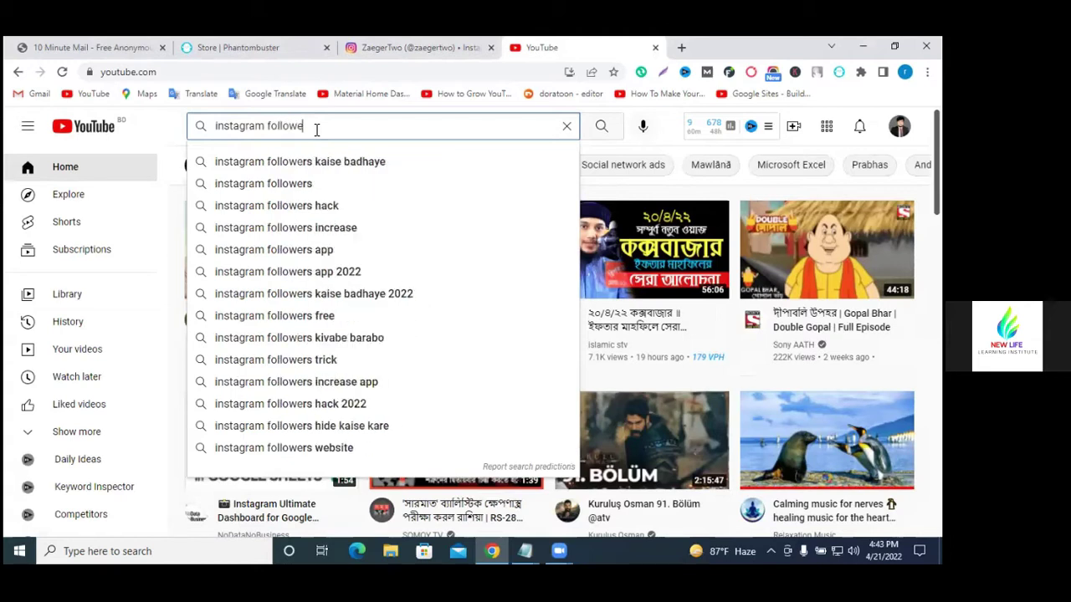
text(e )
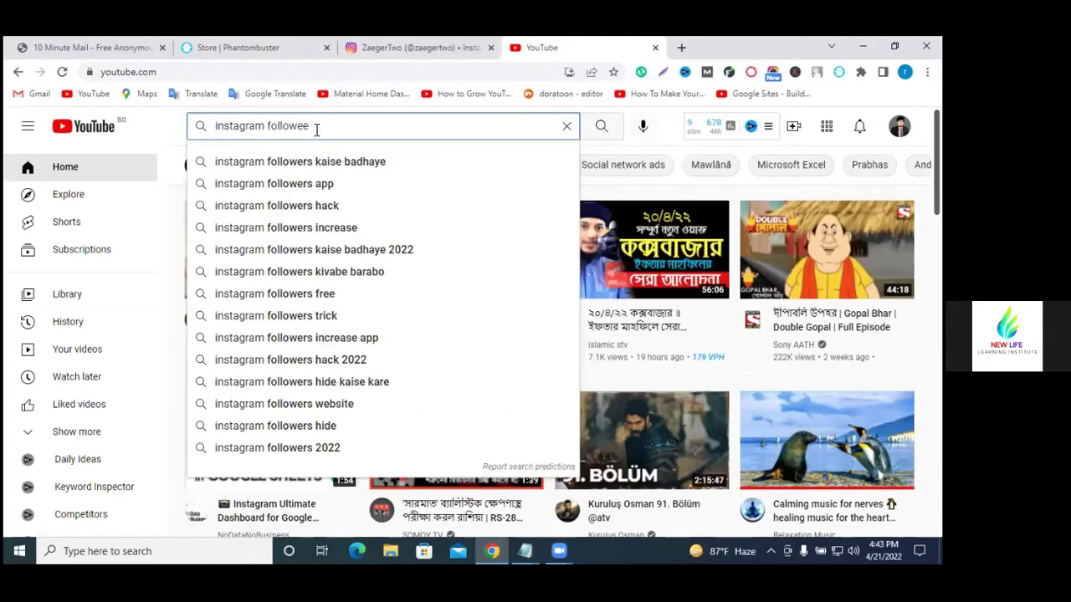
text(li)
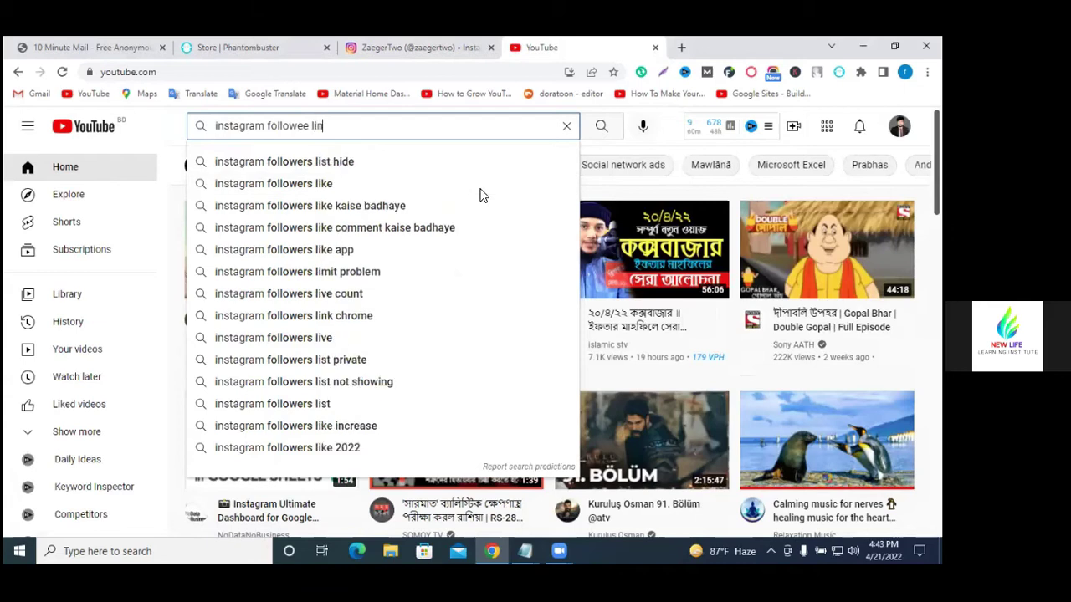
text(n)
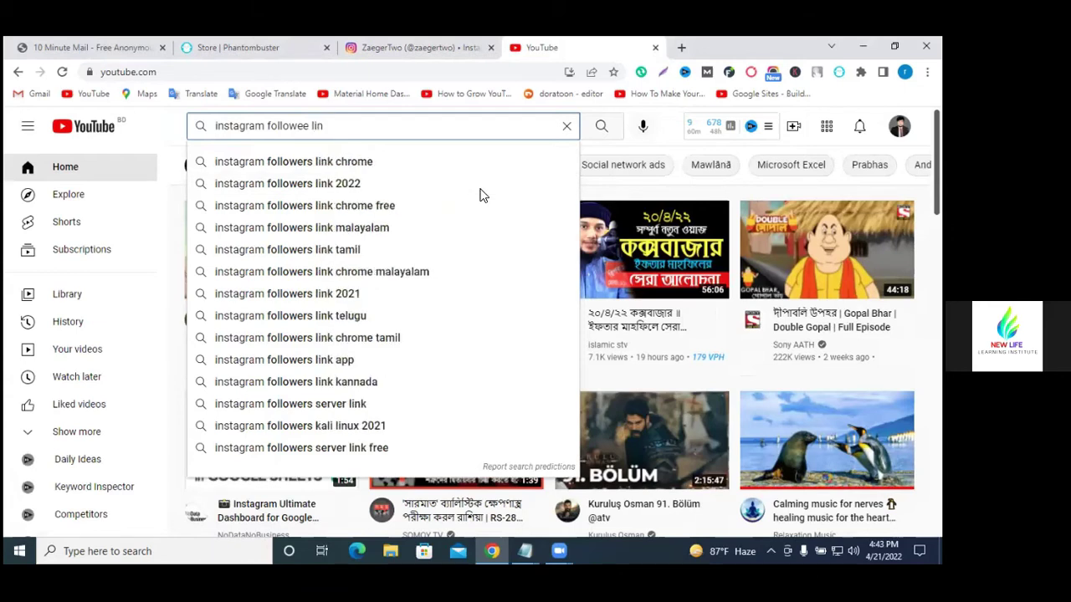
key(BackSpace)
text(sting)
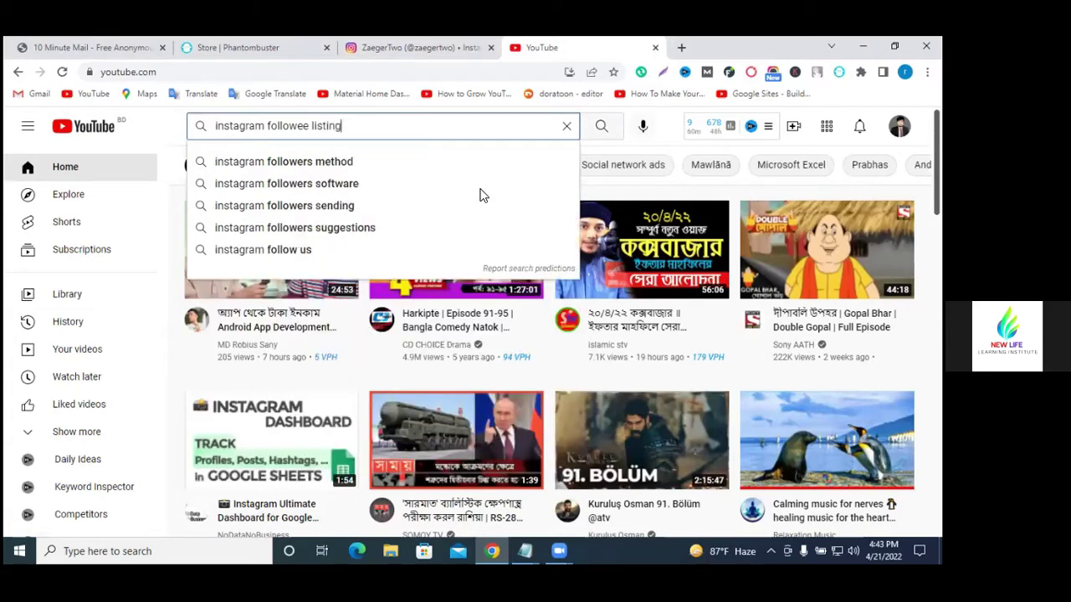
click(608, 137)
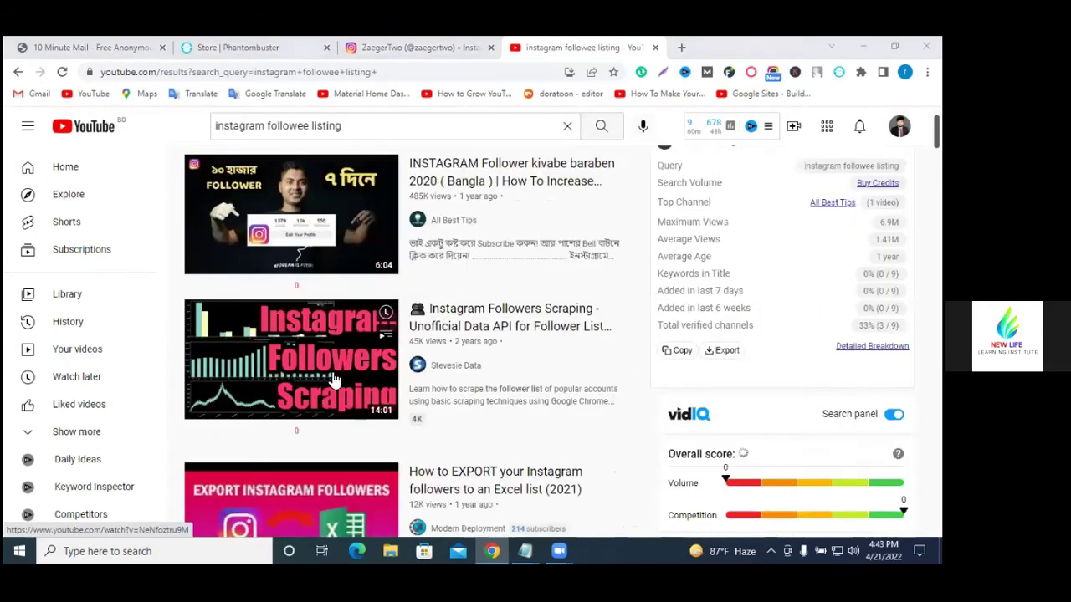
scroll(289, 234, down, 3)
scroll(398, 365, up, 1)
scroll(266, 362, up, 2)
scroll(266, 362, up, 1)
scroll(350, 318, down, 1)
scroll(340, 276, down, 1)
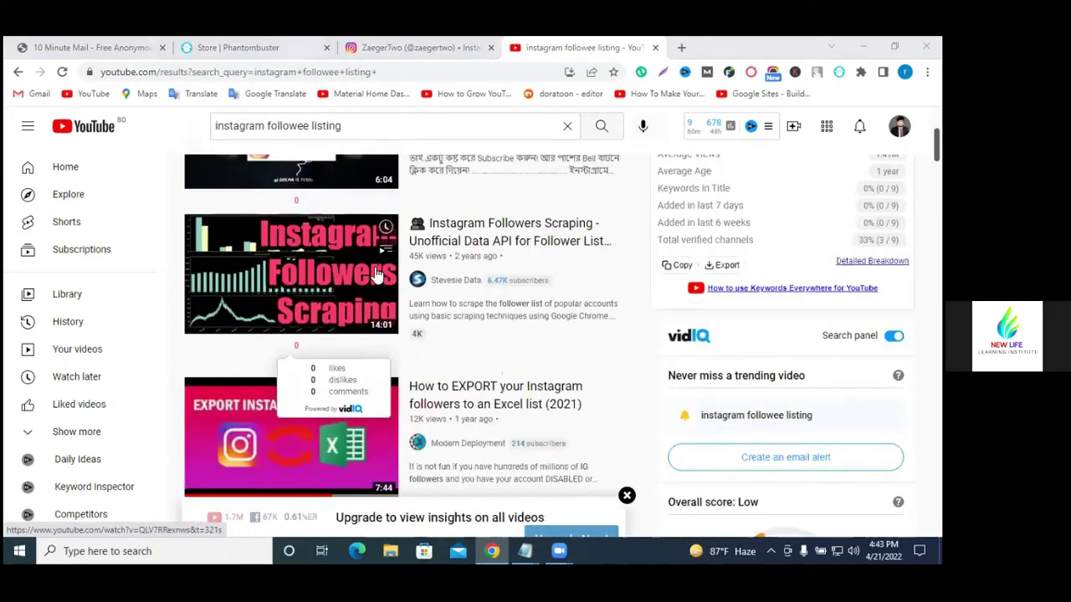
scroll(358, 350, down, 3)
scroll(343, 276, up, 1)
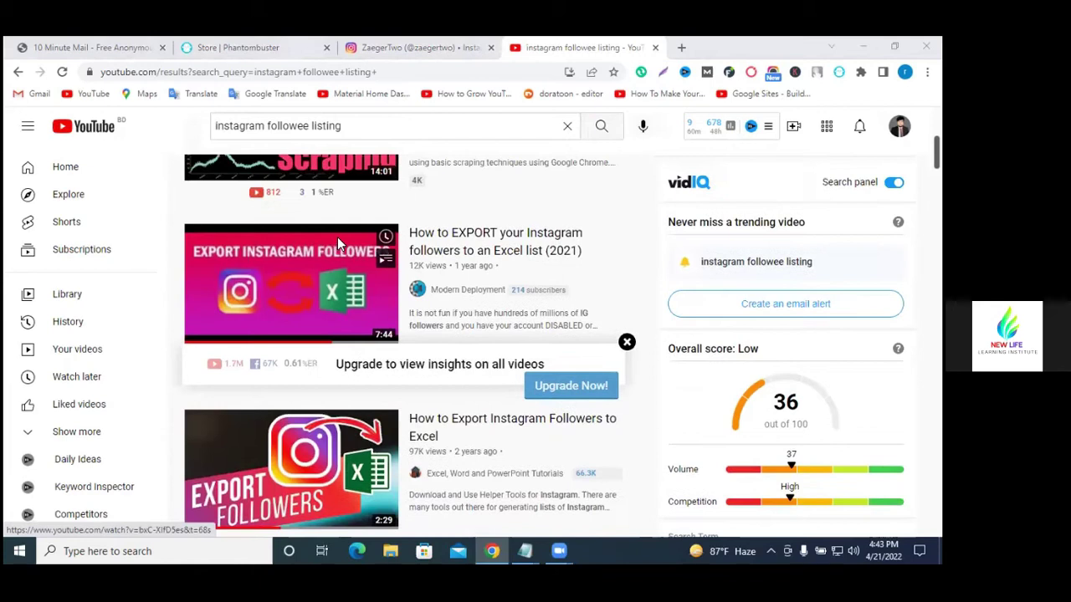
scroll(331, 241, up, 1)
scroll(326, 259, down, 1)
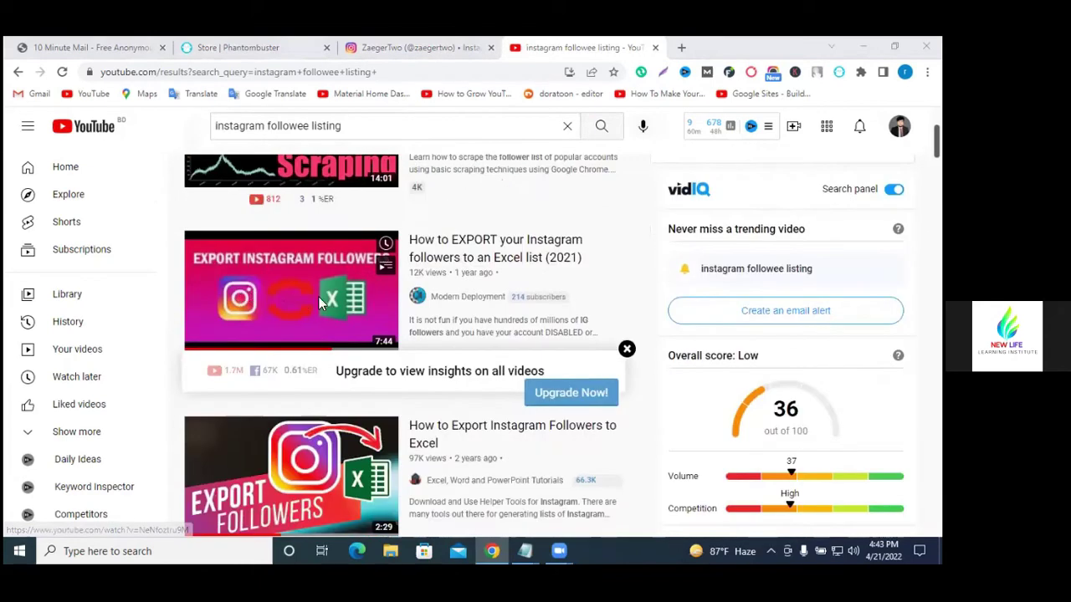
scroll(331, 297, down, 2)
scroll(335, 292, down, 1)
scroll(356, 281, down, 2)
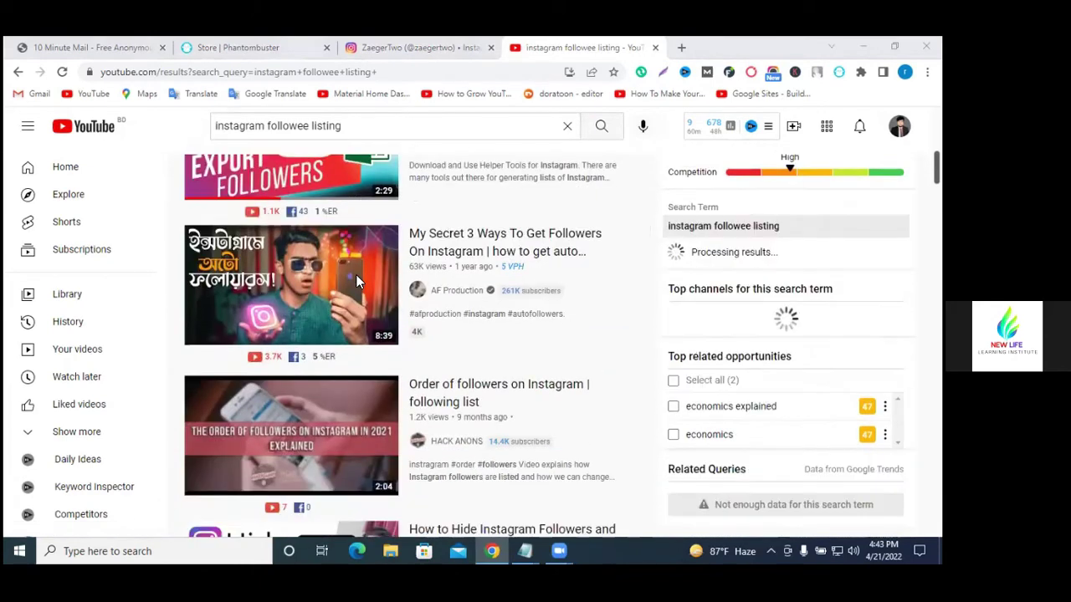
scroll(356, 281, down, 1)
scroll(356, 281, down, 4)
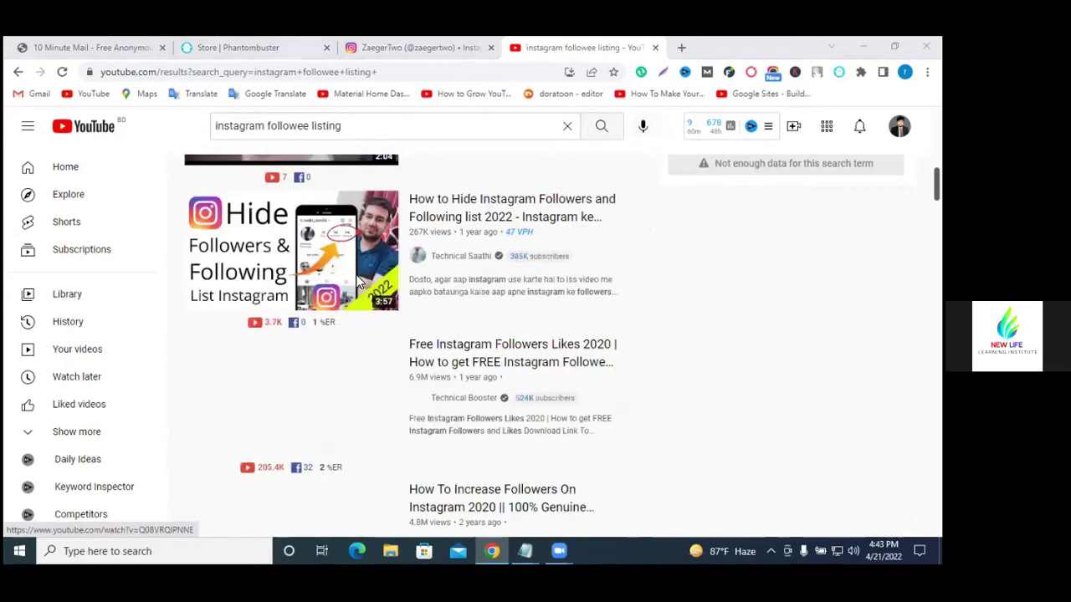
scroll(355, 281, down, 2)
scroll(584, 250, down, 3)
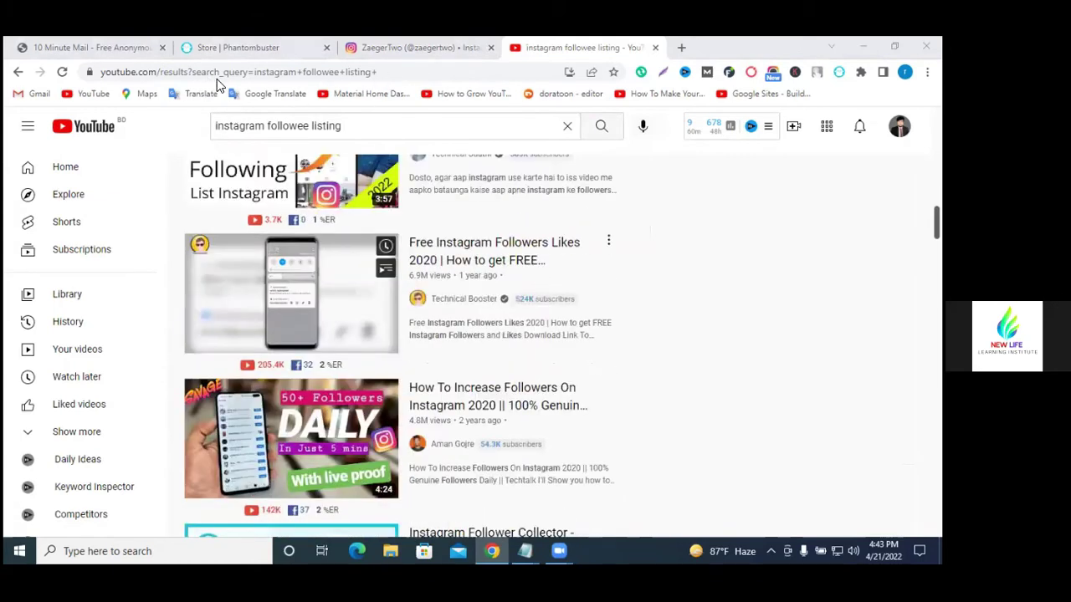
key(ctrl+t)
text(in)
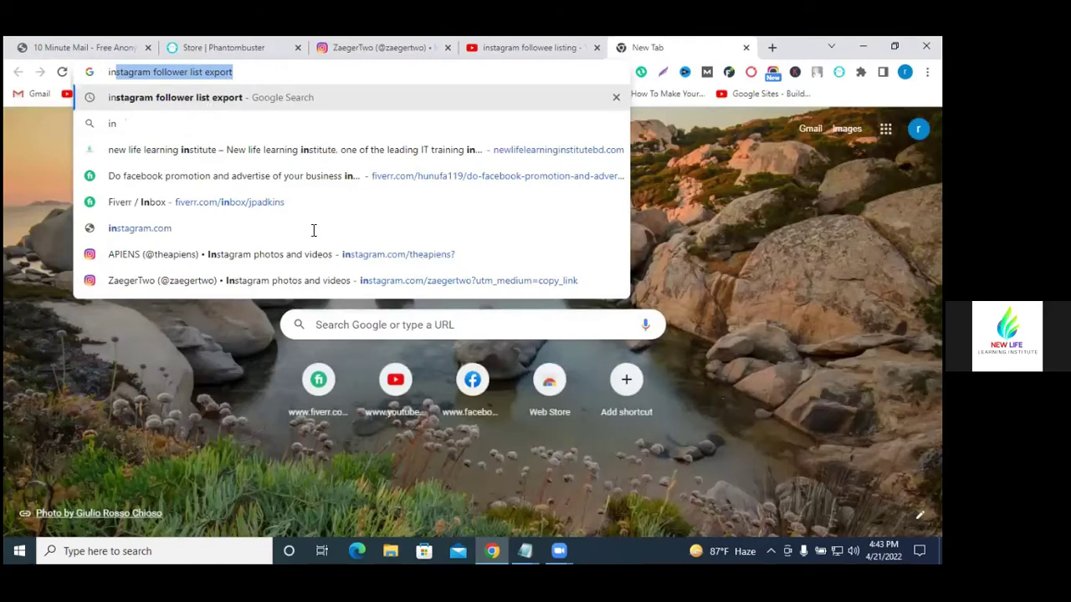
Step: Search 'instagram follower list export' and go from the PhantomBuster blog to its homepage
key(Return)
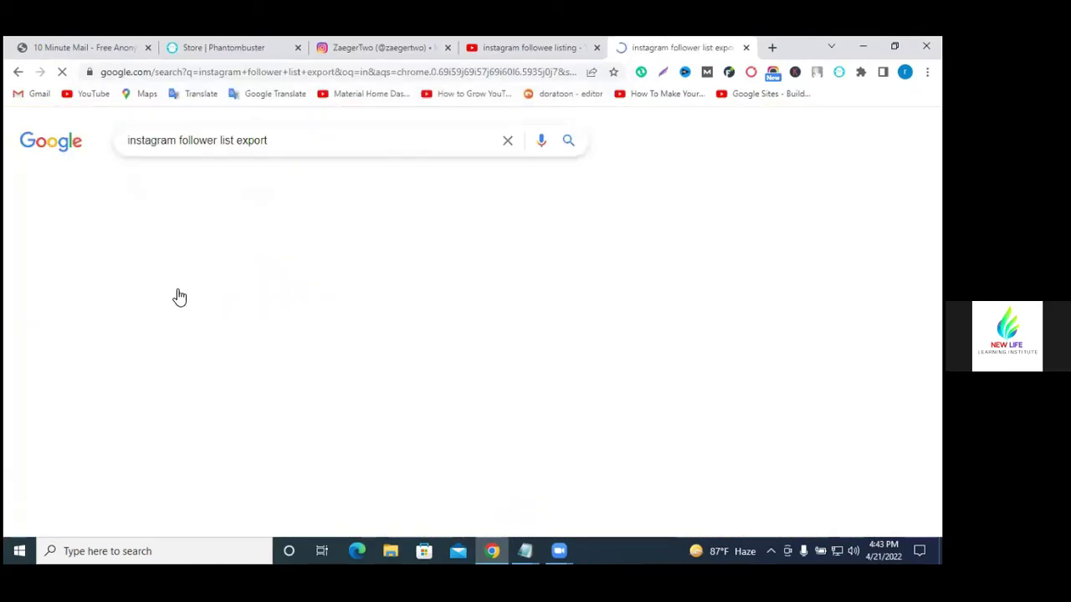
scroll(176, 291, down, 3)
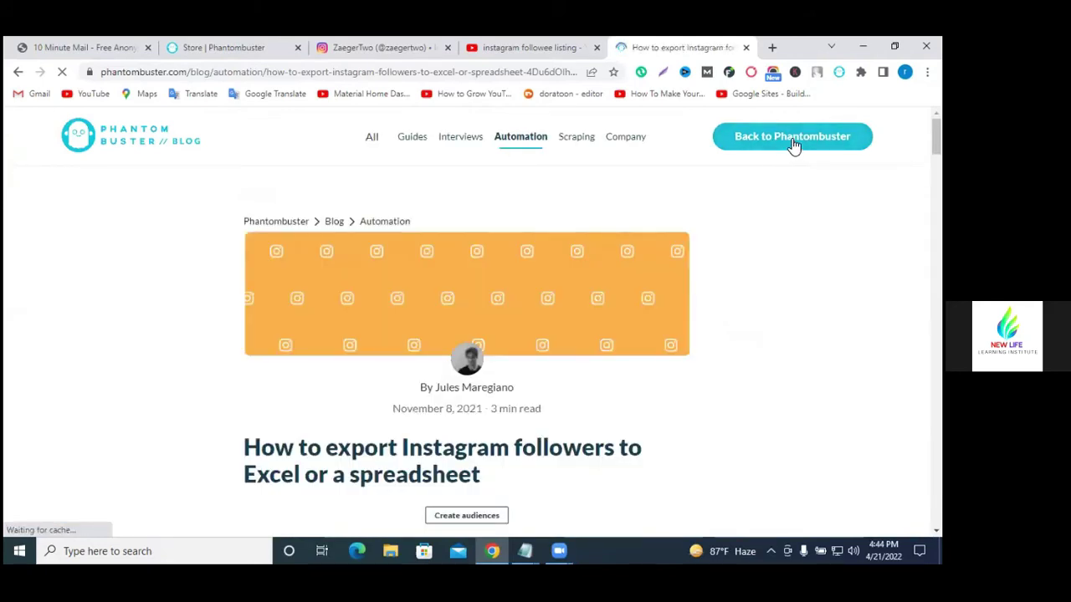
click(793, 145)
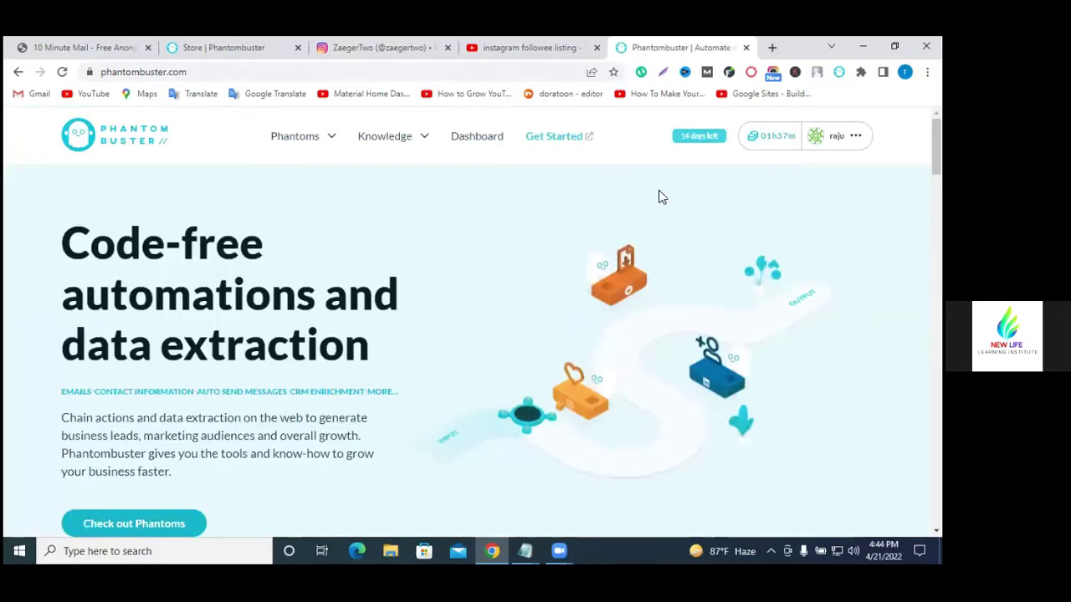
Step: Run a Google search for '10 minute mail' in a new tab
scroll(658, 196, down, 1)
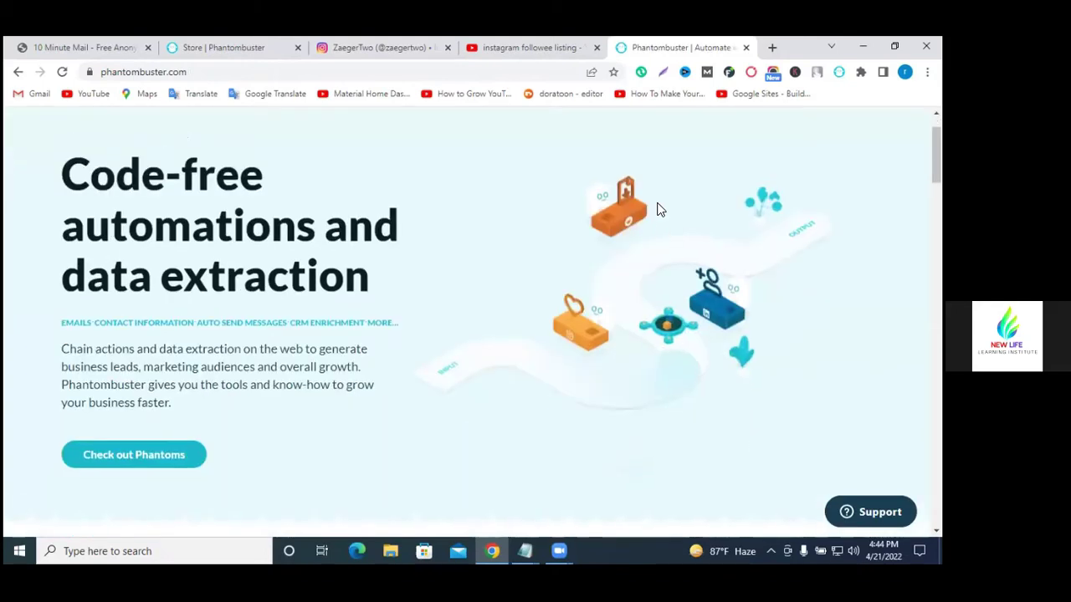
scroll(658, 210, up, 1)
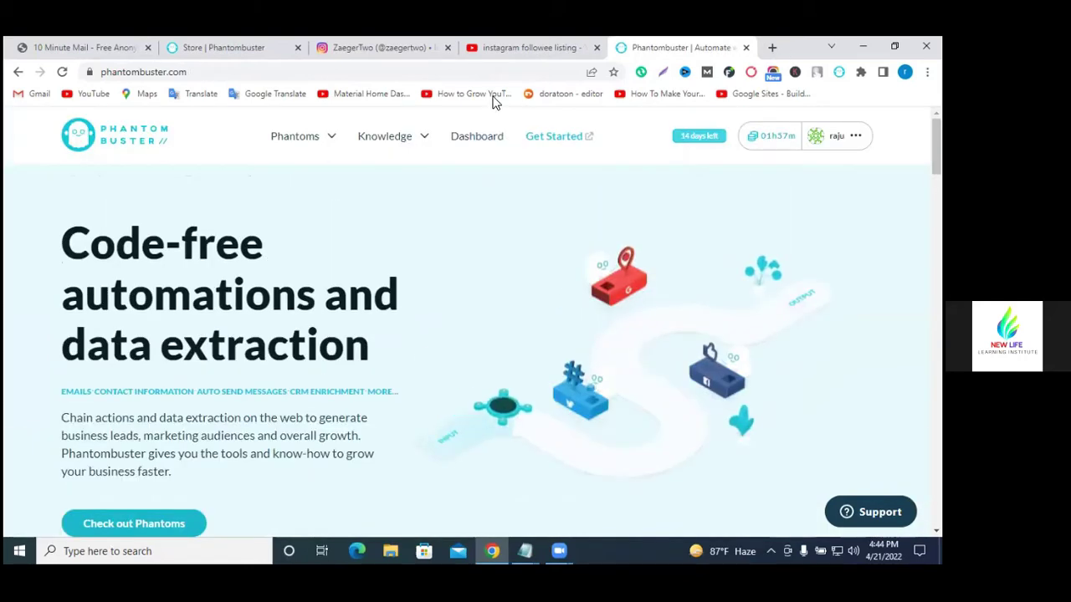
key(ctrl+t)
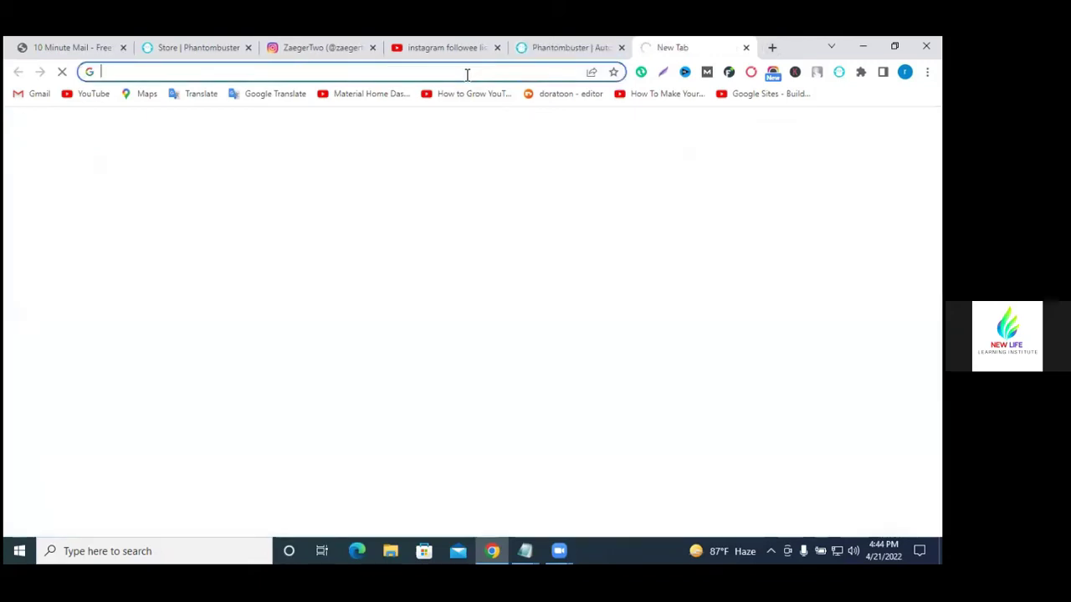
click(466, 73)
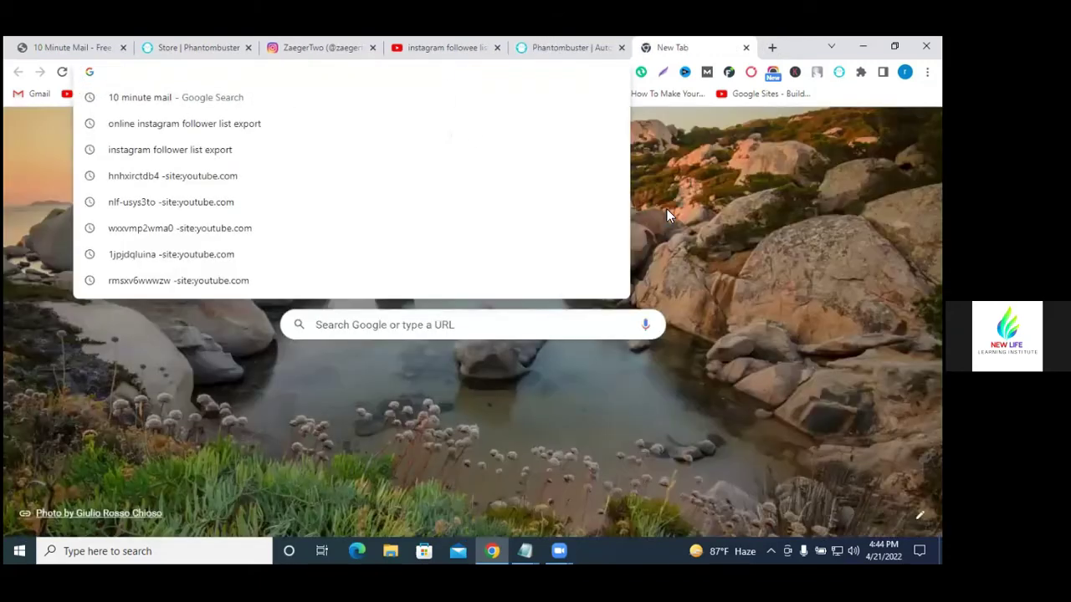
key(Return)
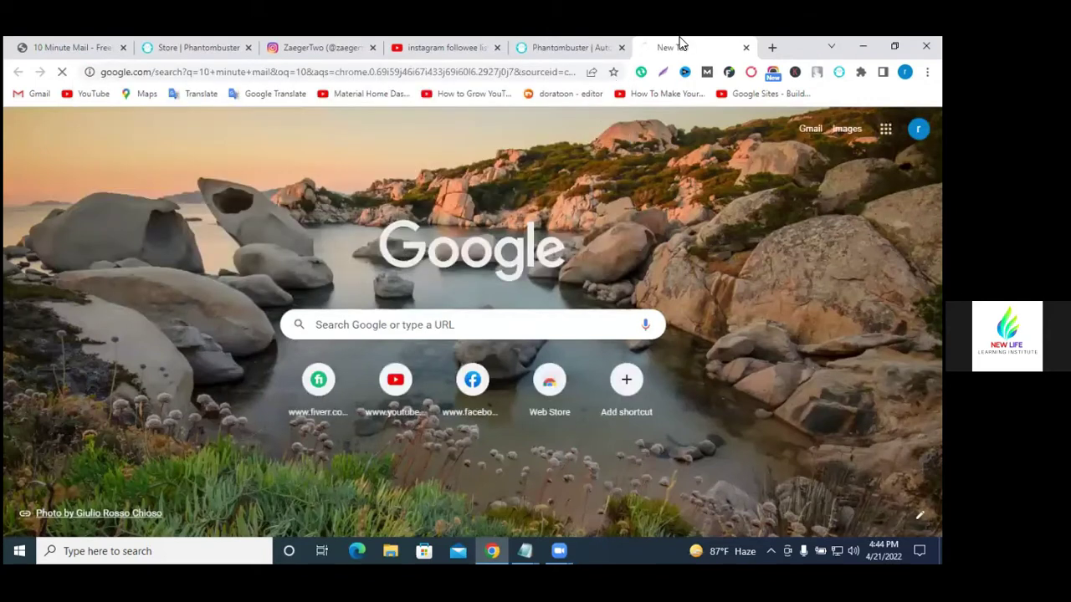
Step: Open 10minutemail.net for a temporary address, then return to PhantomBuster
click(569, 46)
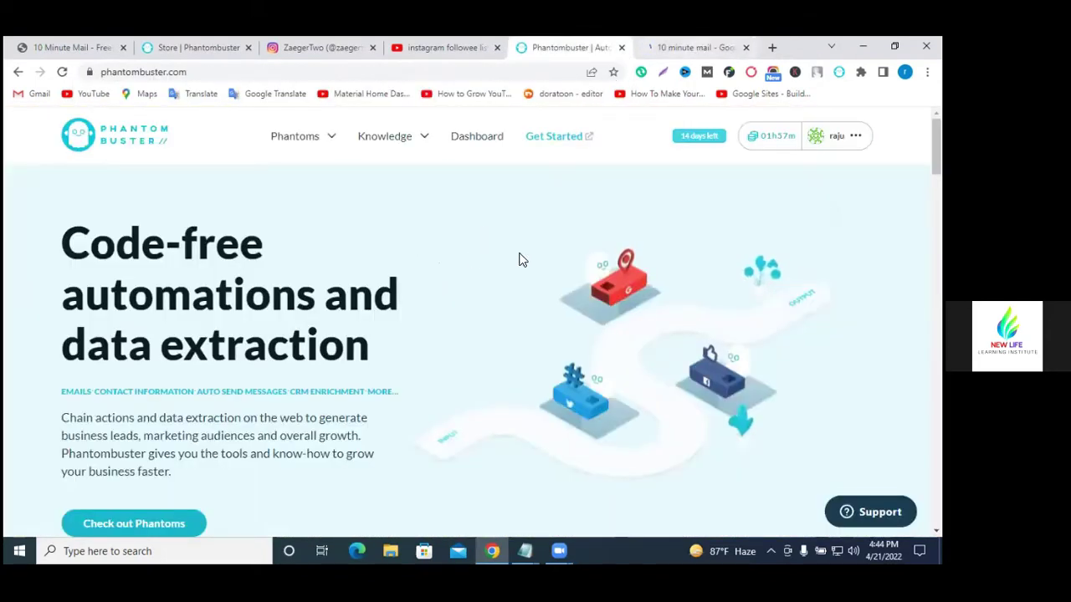
key(ctrl+Tab)
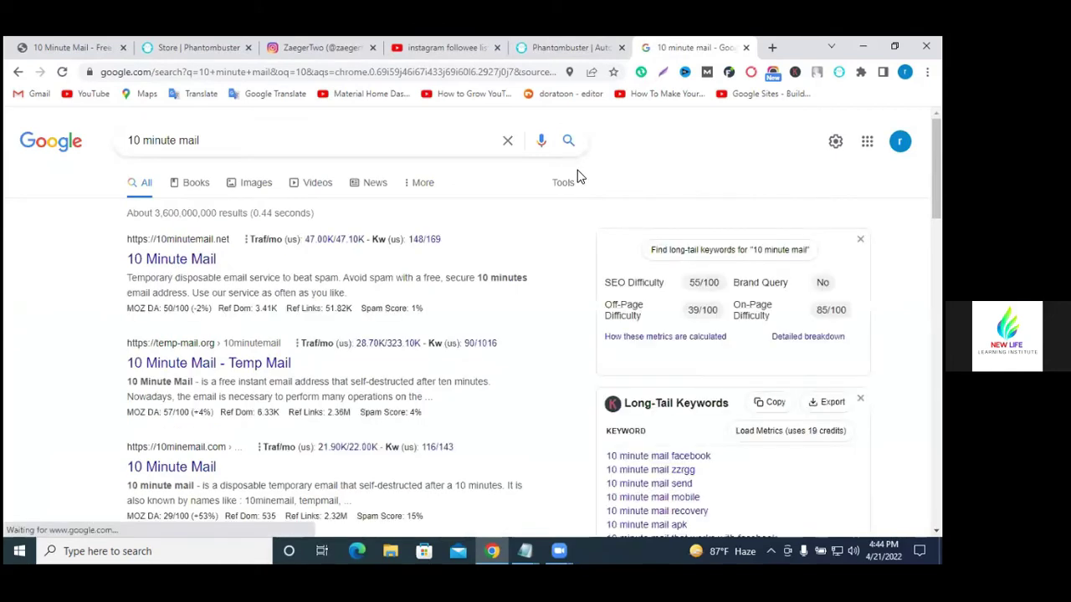
click(357, 290)
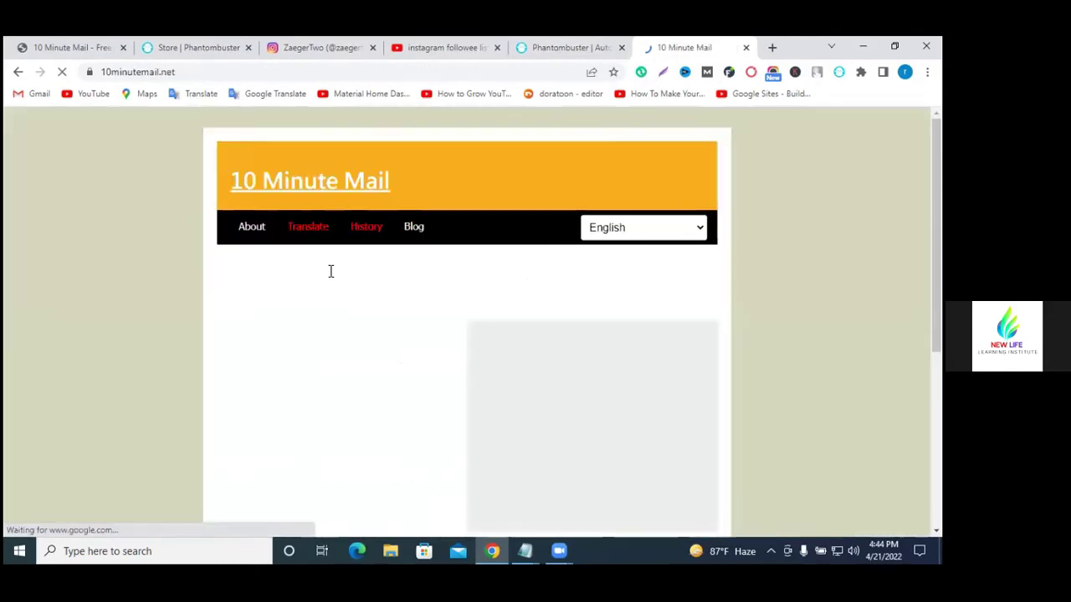
scroll(342, 208, down, 2)
scroll(342, 201, down, 1)
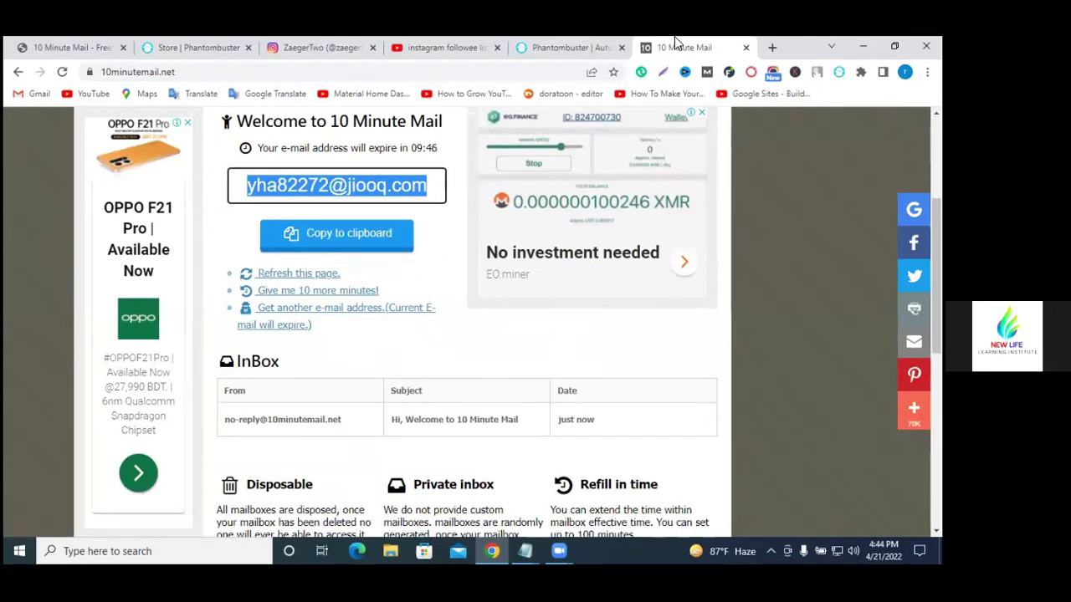
click(591, 42)
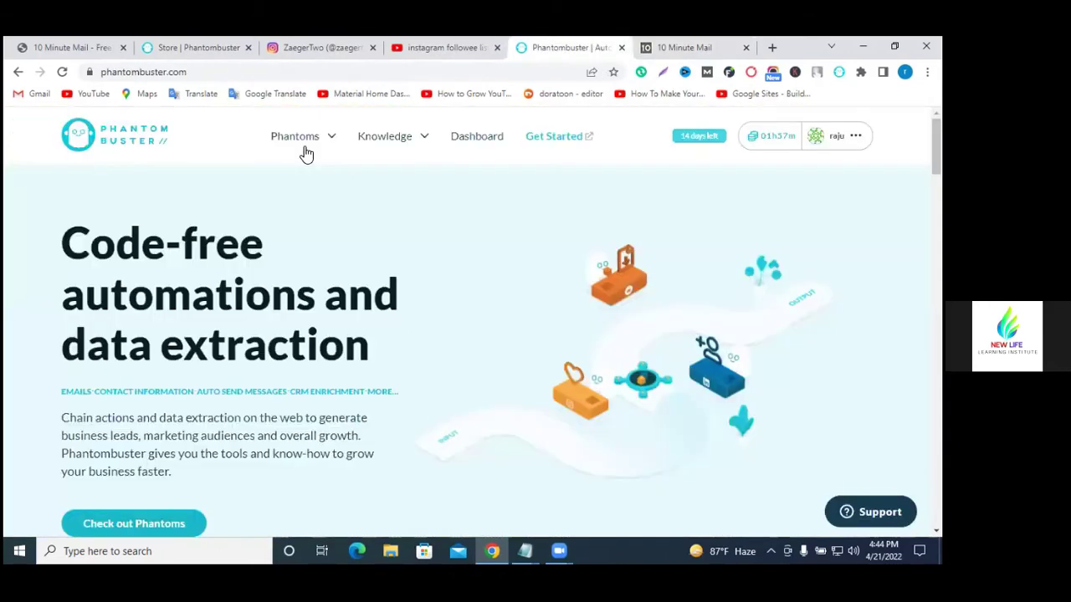
Step: Open the Instagram category of phantoms and close the duplicate store tab
click(290, 151)
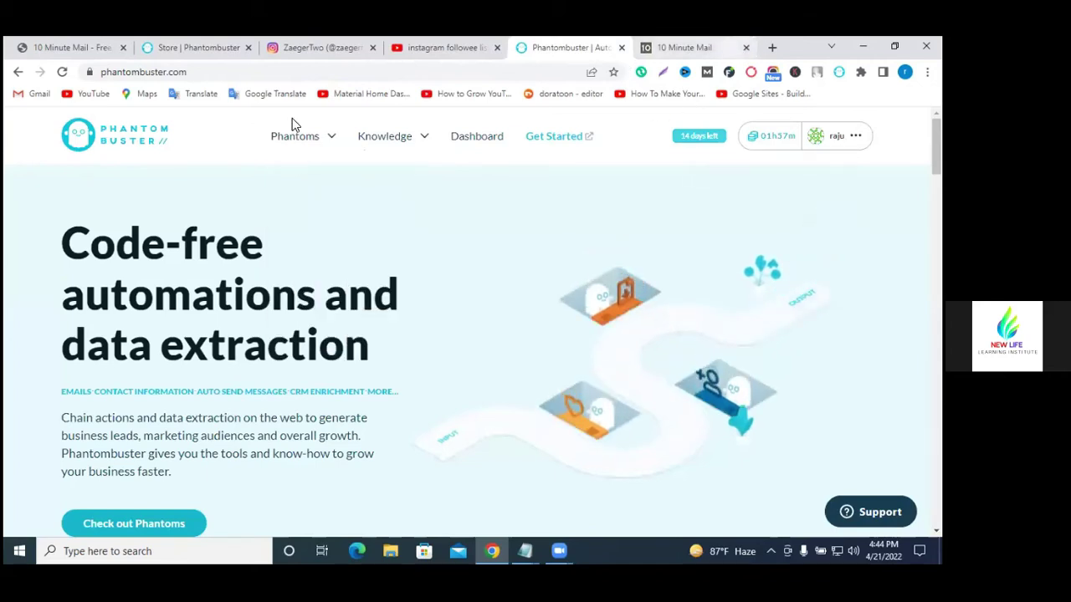
mouse_move(297, 136)
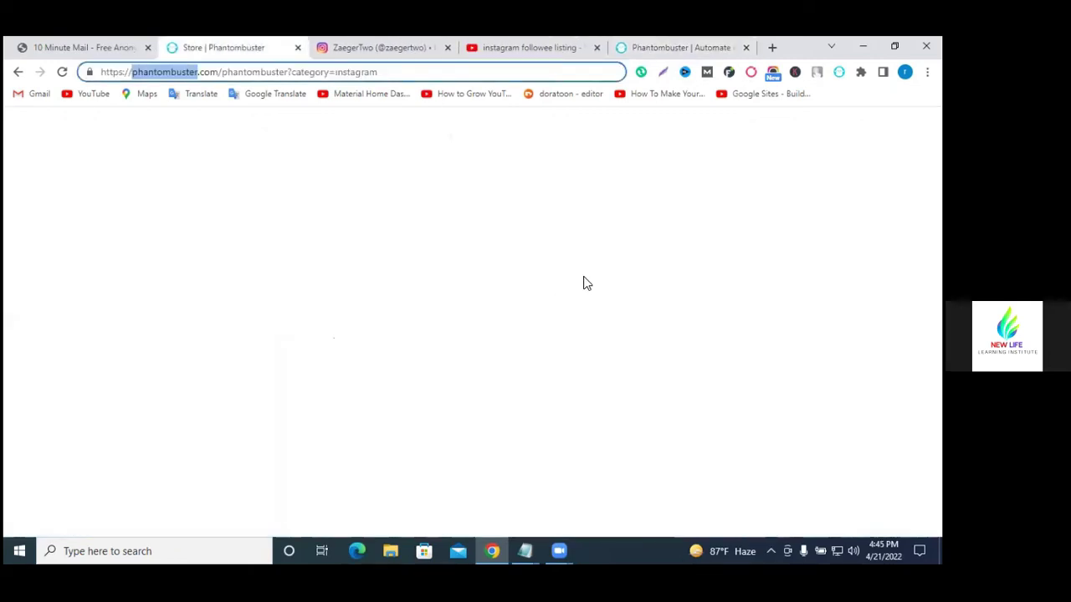
click(698, 38)
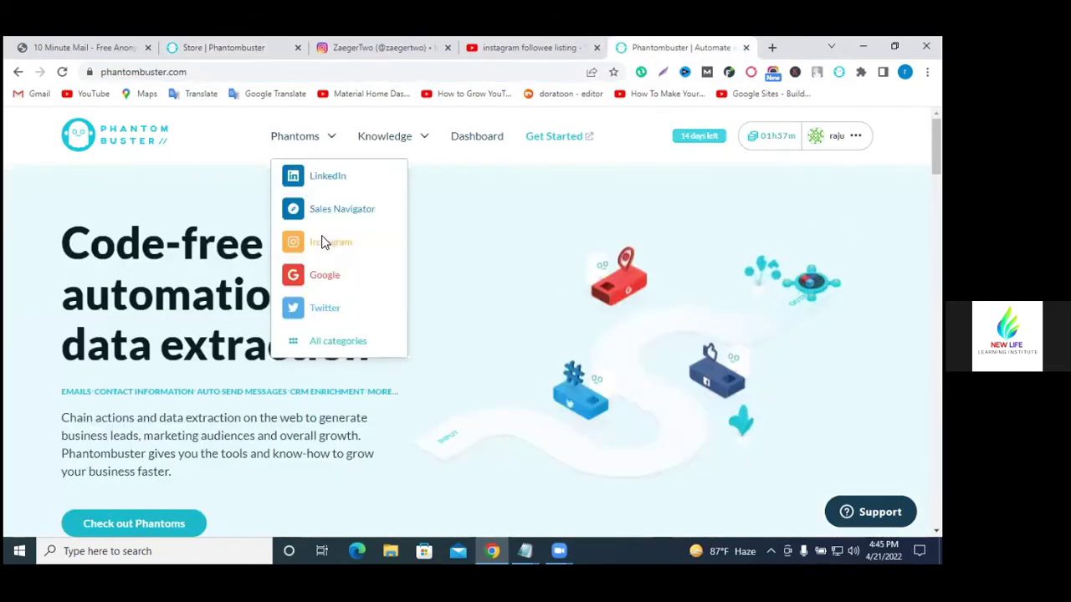
click(322, 235)
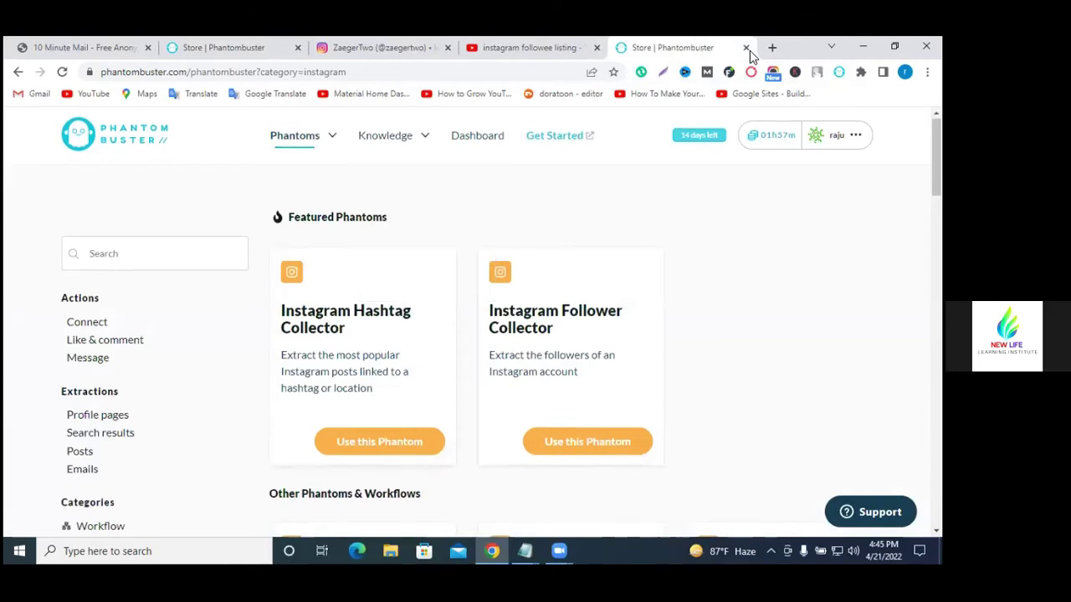
scroll(571, 339, down, 2)
key(ctrl+w)
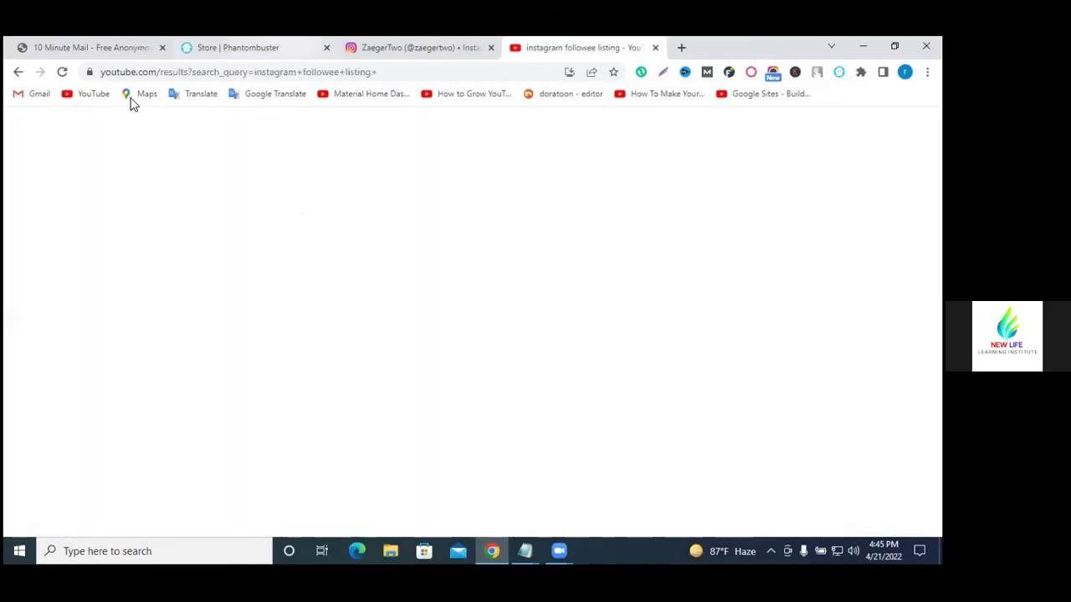
click(237, 47)
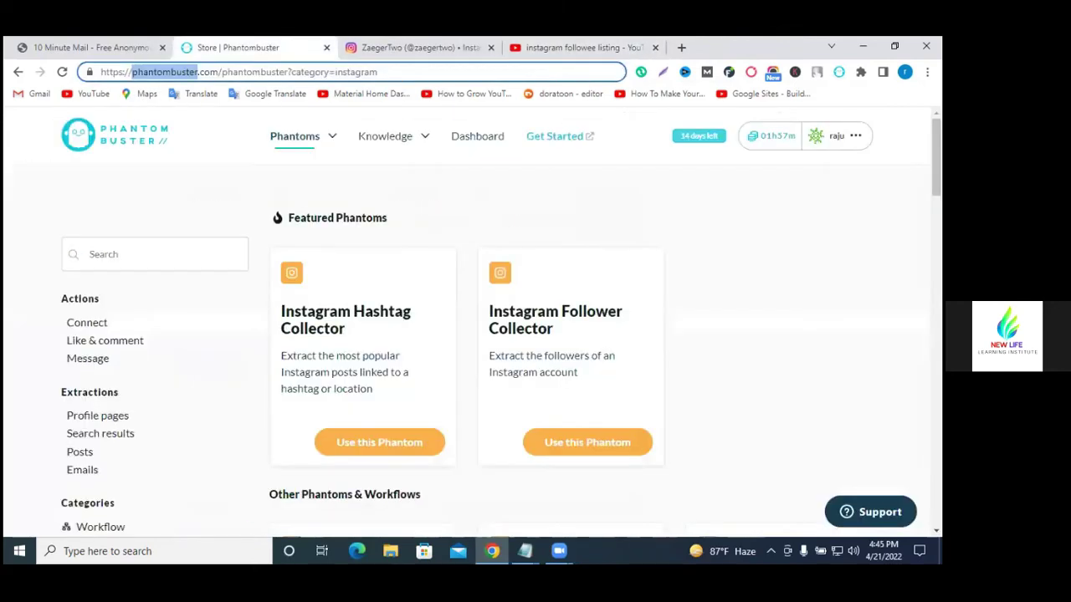
scroll(571, 268, down, 1)
scroll(760, 186, up, 1)
Step: Confirm the PhantomBuster extension is installed and choose the Instagram Follower Collector
click(861, 72)
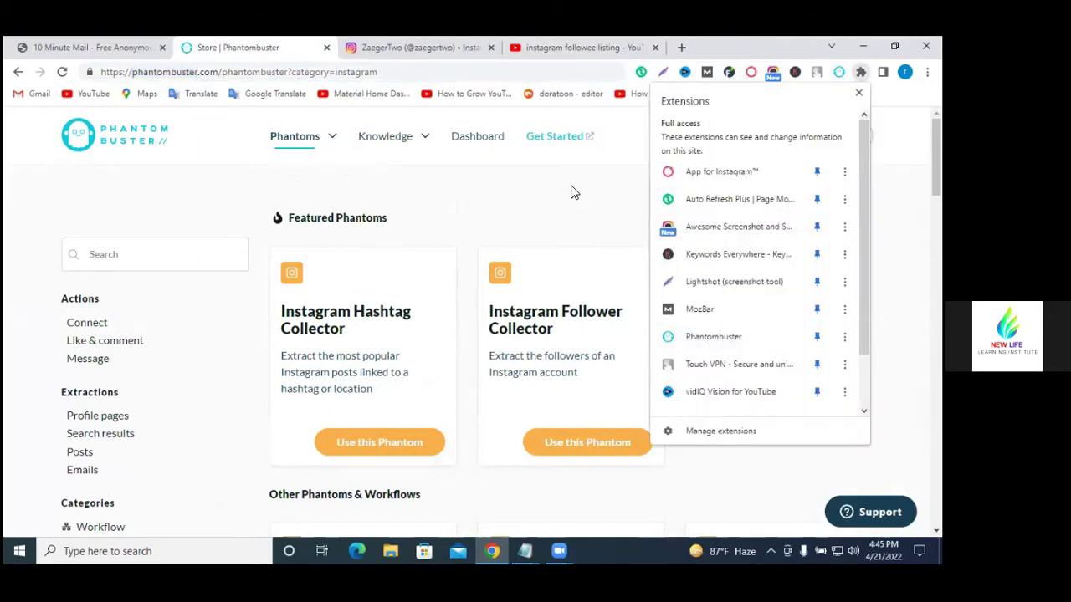
scroll(563, 174, down, 1)
click(574, 163)
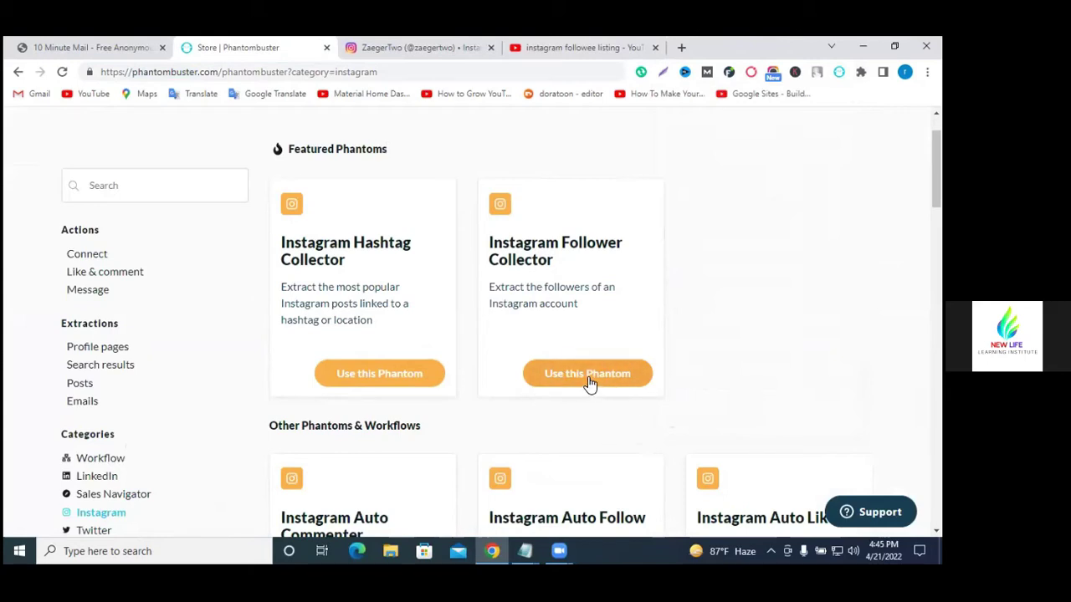
click(589, 378)
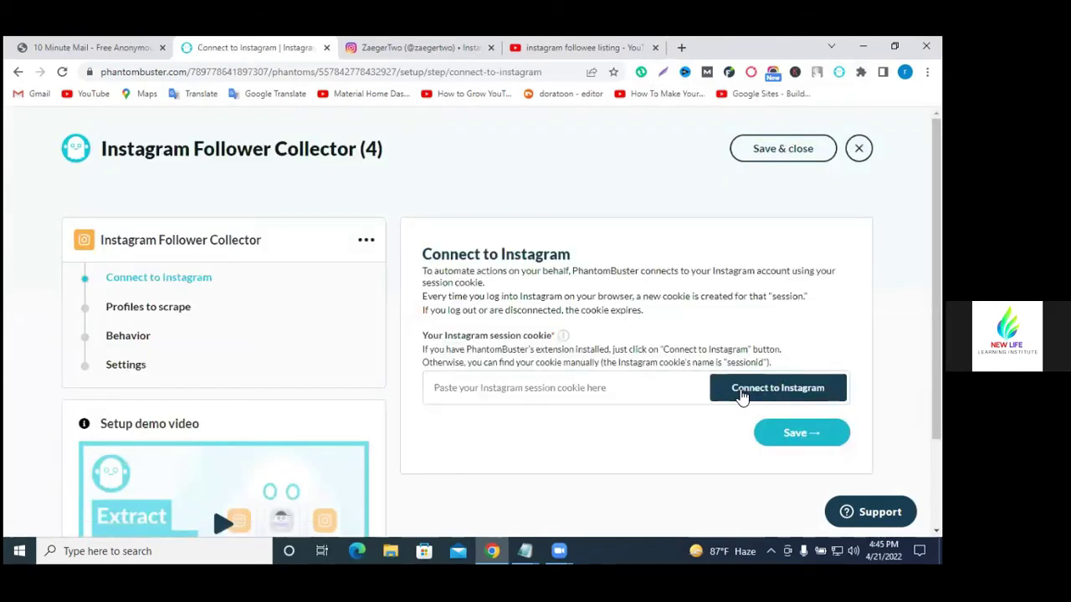
Step: Connect the Instagram Follower Collector to Instagram via session cookie and save
click(102, 148)
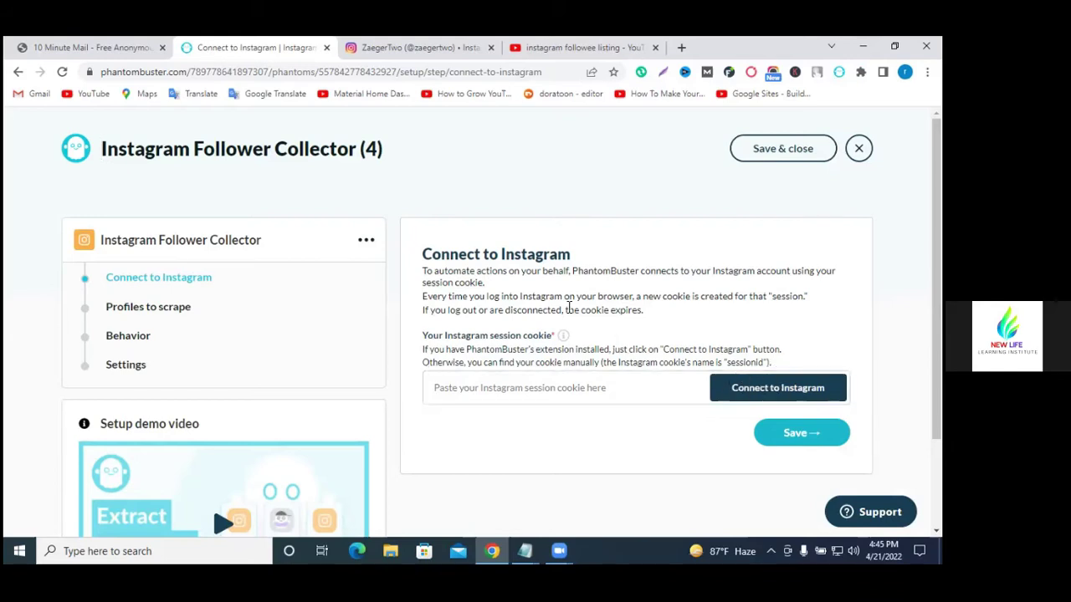
click(747, 394)
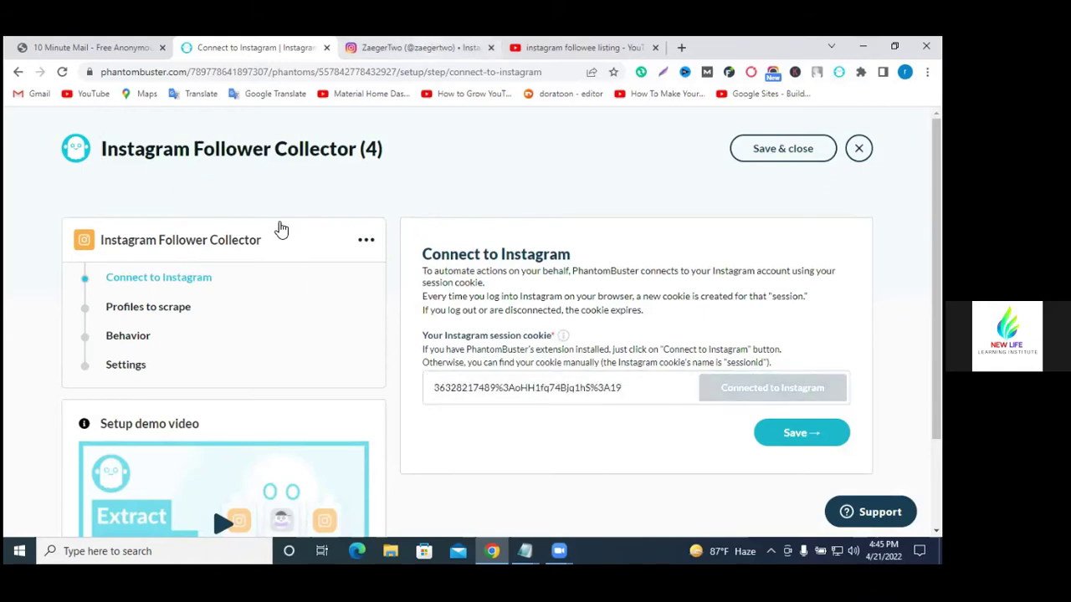
key(ctrl+Tab)
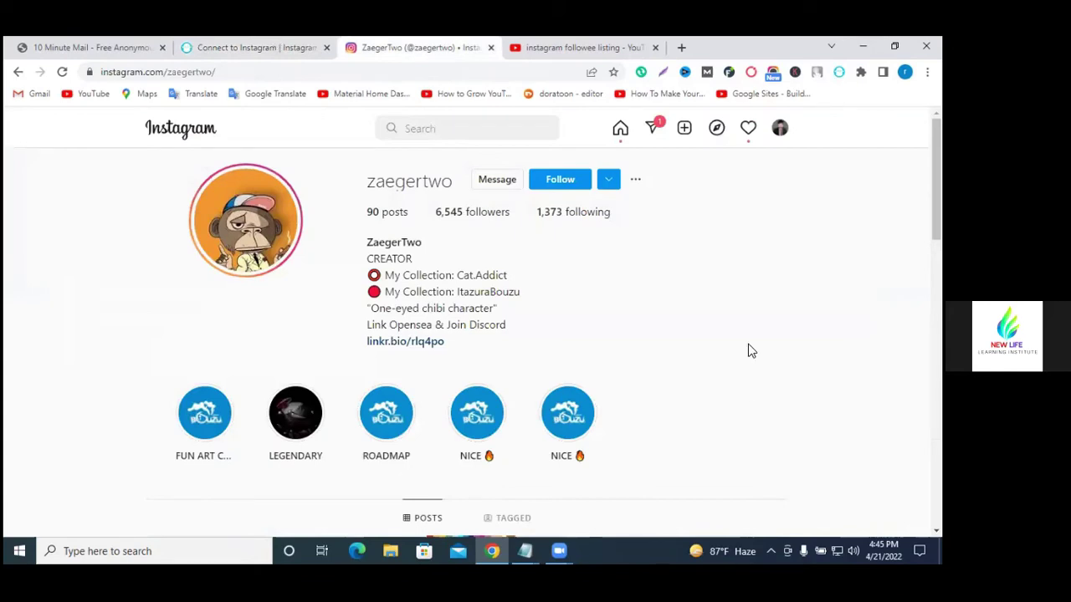
key(ctrl+shift+Tab)
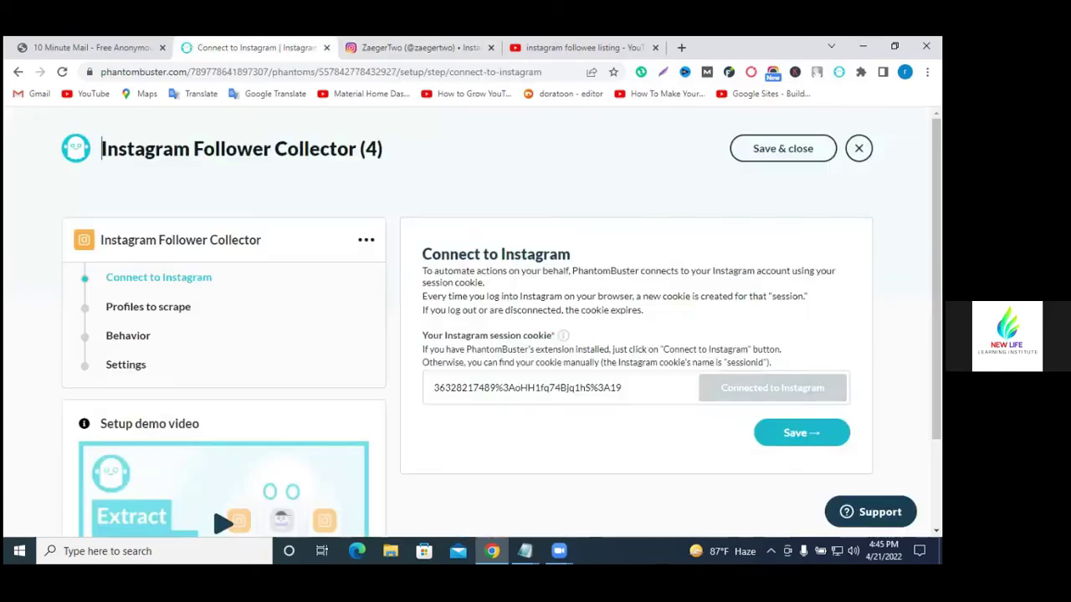
click(799, 432)
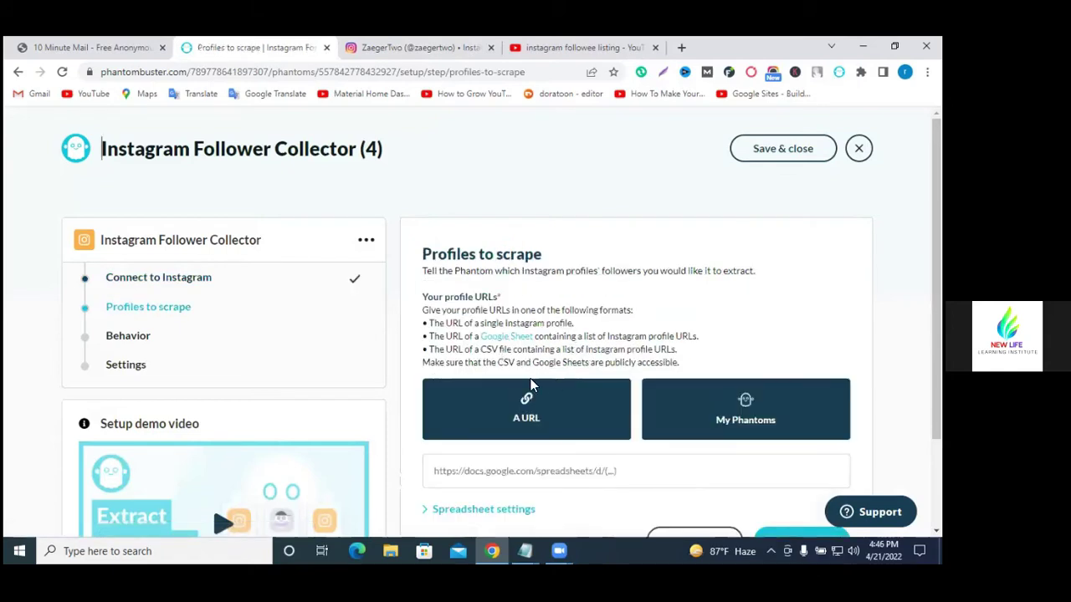
Step: Paste the zaegertwo profile URL as the profile to scrape and save
scroll(554, 328, down, 1)
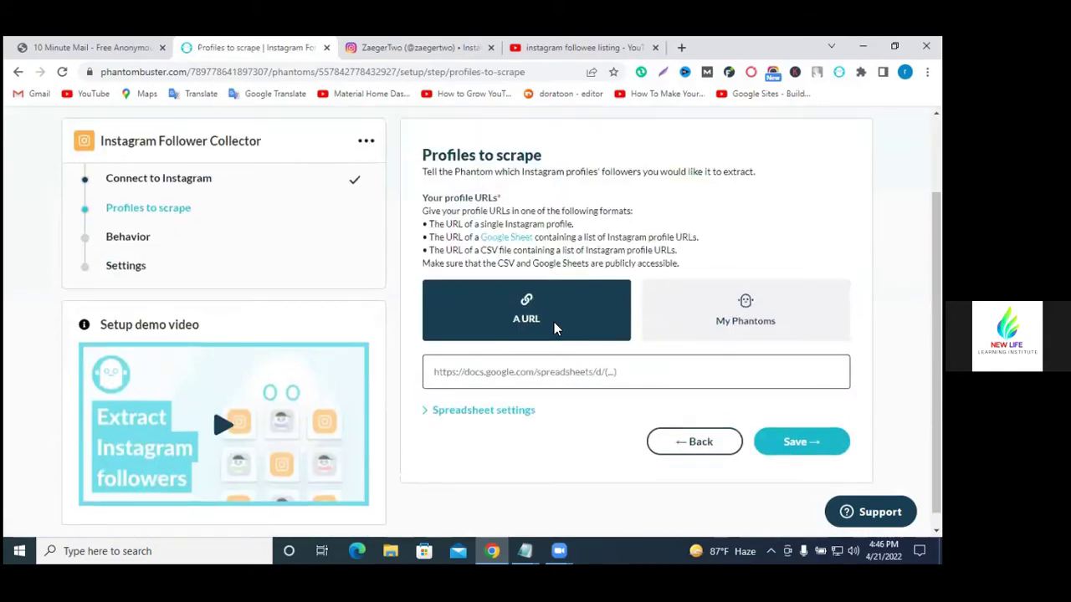
click(418, 47)
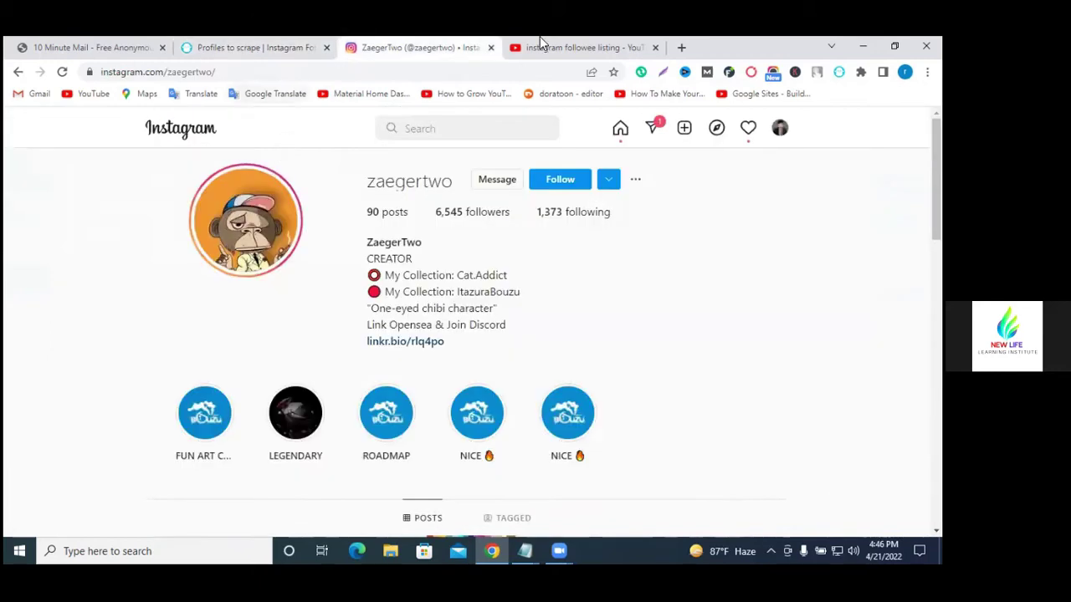
right_click(211, 72)
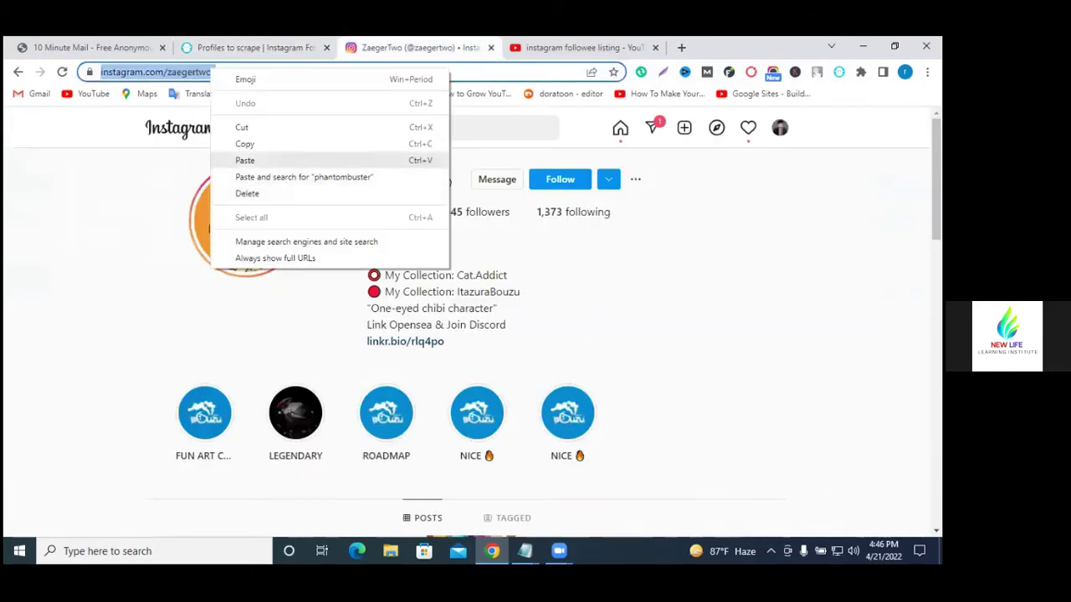
key(ctrl+v)
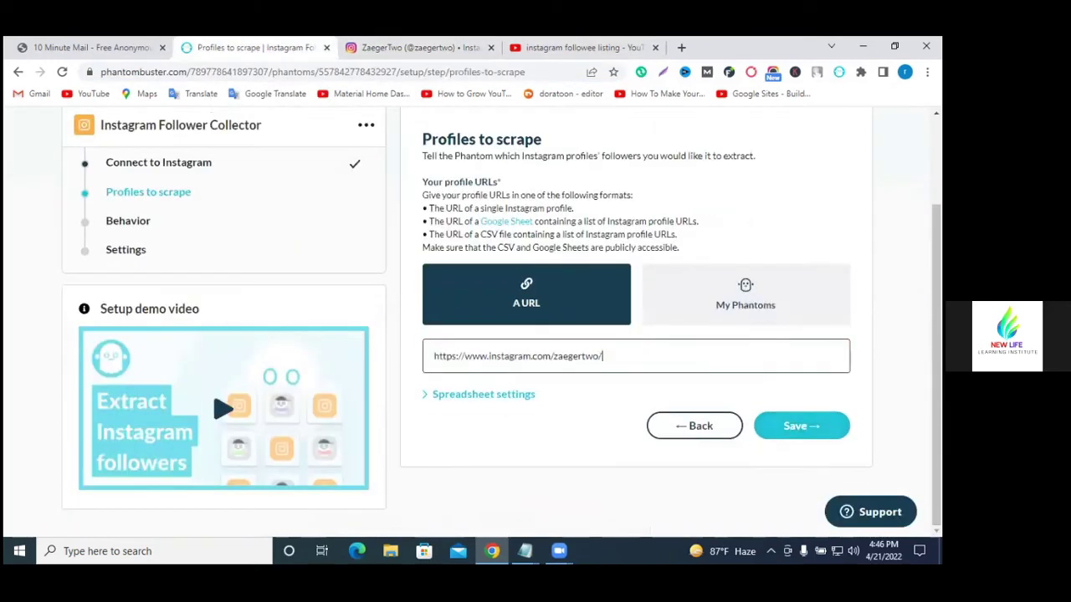
click(774, 425)
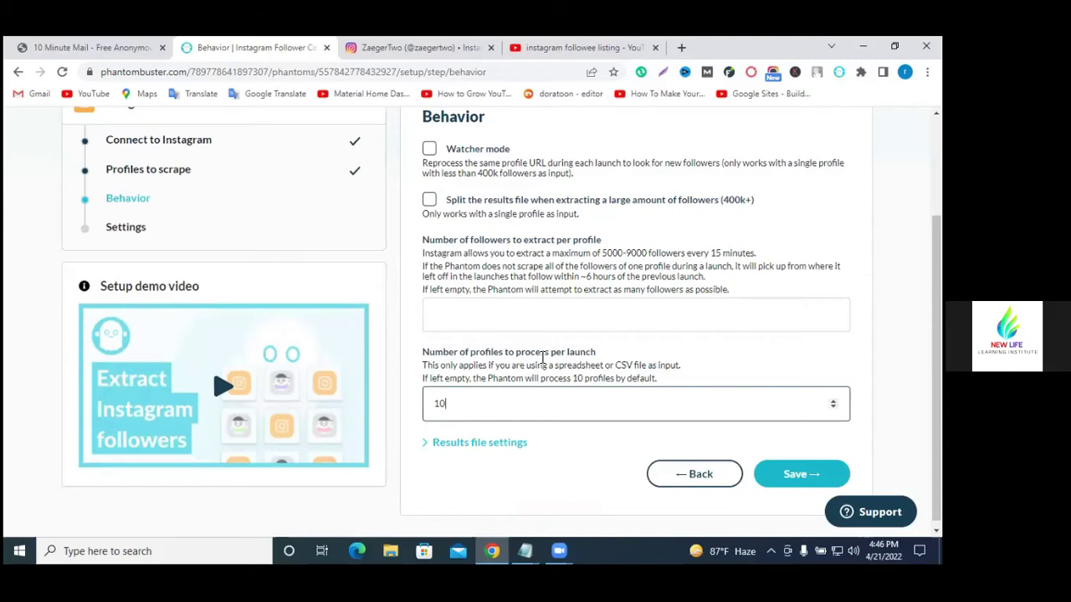
scroll(542, 358, up, 2)
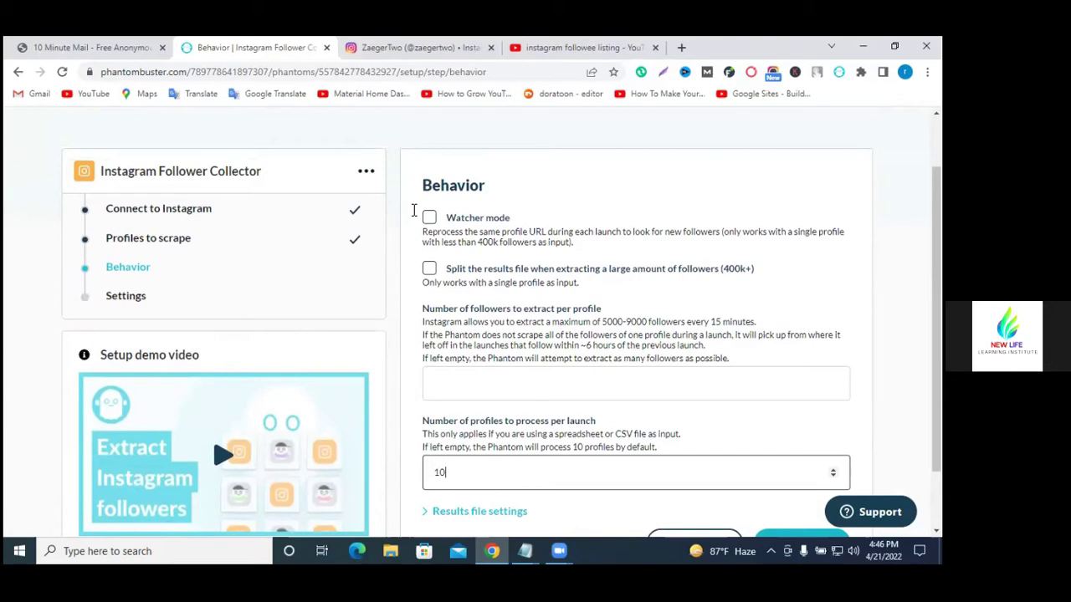
Step: Set the number of followers to extract to 6545 and save the Behavior step
key(ctrl+Tab)
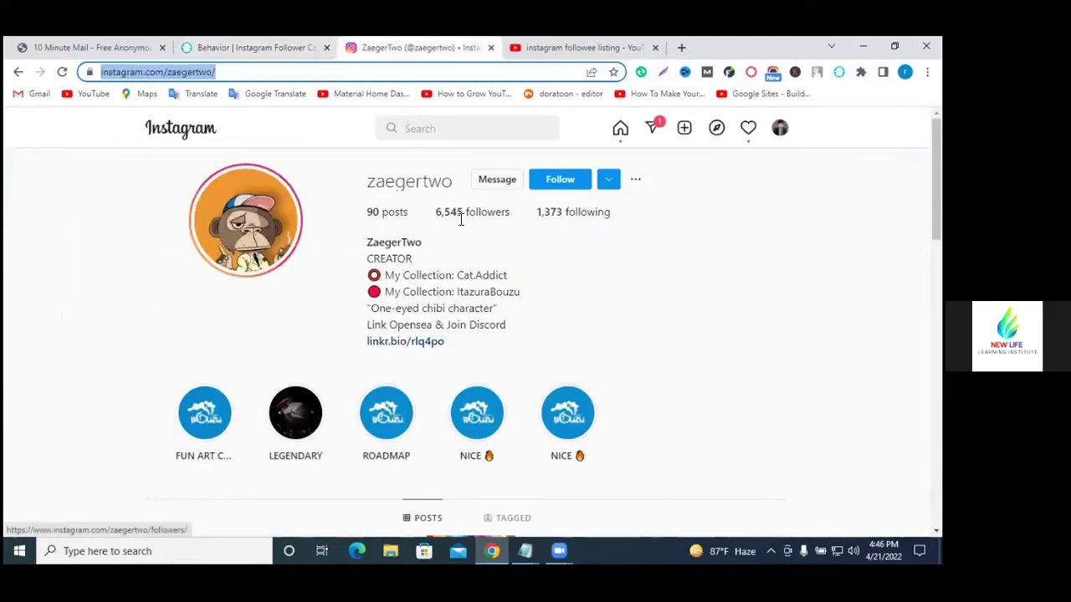
double_click(448, 212)
right_click(452, 215)
click(484, 319)
key(ctrl+shift+Tab)
right_click(452, 383)
click(499, 279)
scroll(760, 401, down, 2)
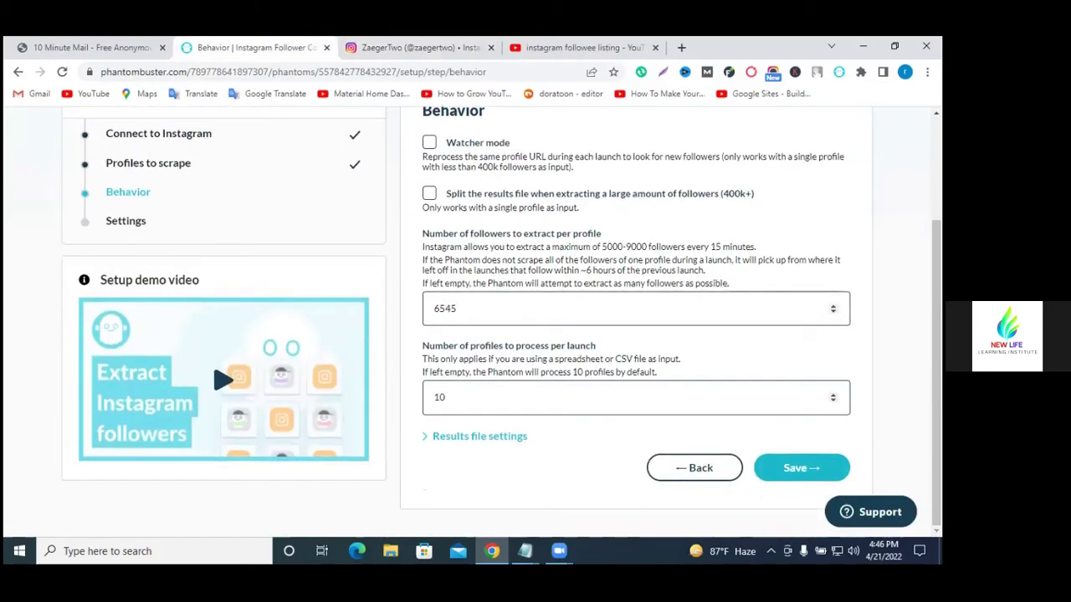
click(794, 467)
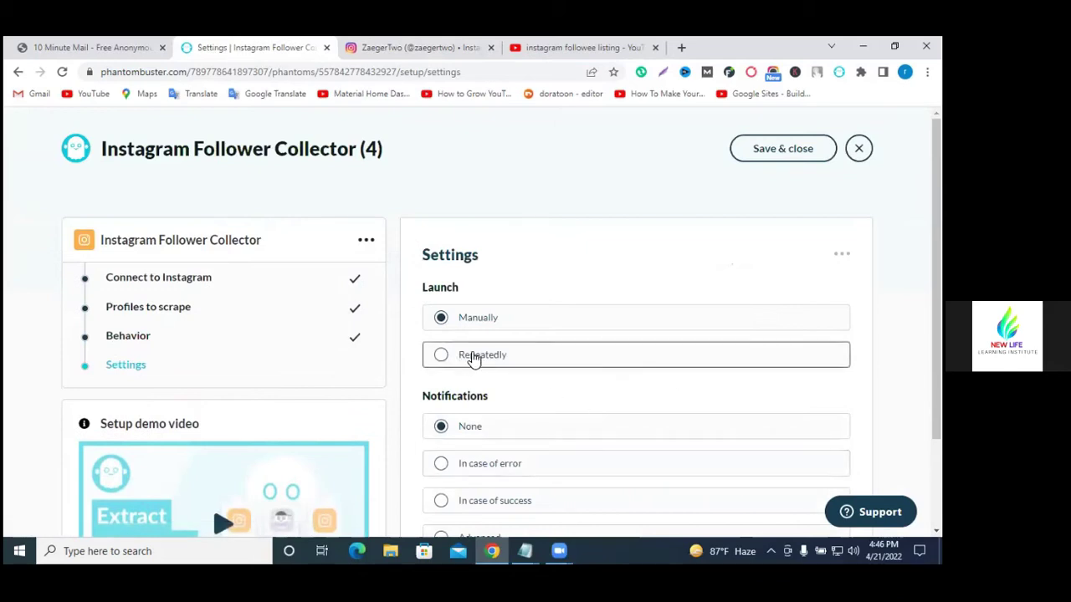
Step: Keep Launch set to Manually and Notifications to None on the Settings step
scroll(443, 327, down, 2)
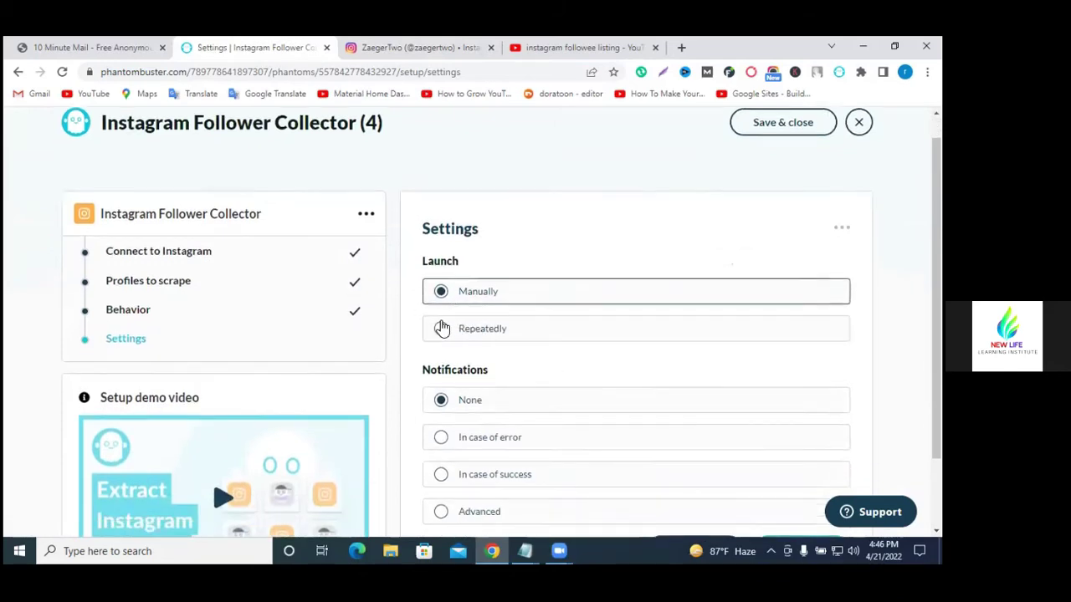
scroll(435, 347, down, 1)
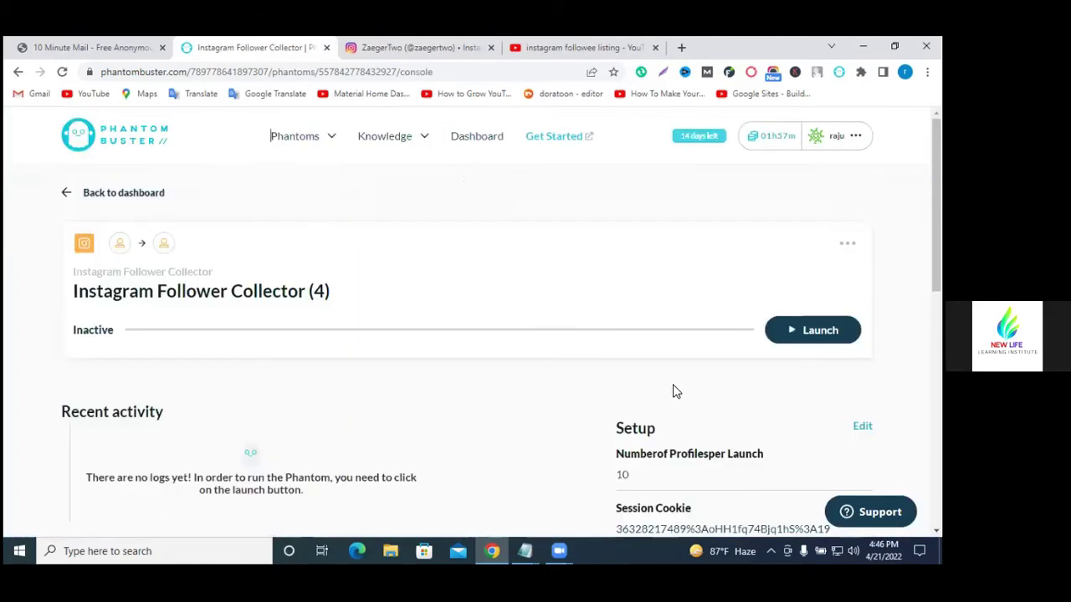
Step: Scroll through the Setup summary to review the Instagram Follower Collector (4) settings
scroll(112, 296, down, 1)
scroll(499, 338, down, 2)
scroll(499, 337, up, 1)
scroll(645, 295, up, 3)
scroll(644, 296, down, 3)
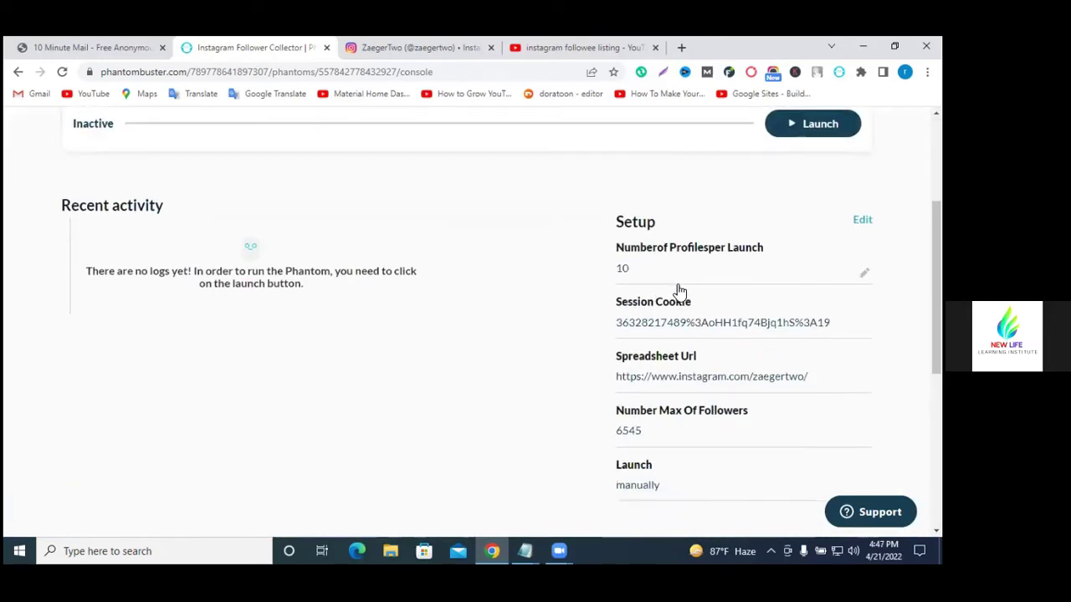
scroll(676, 289, down, 2)
scroll(670, 251, up, 1)
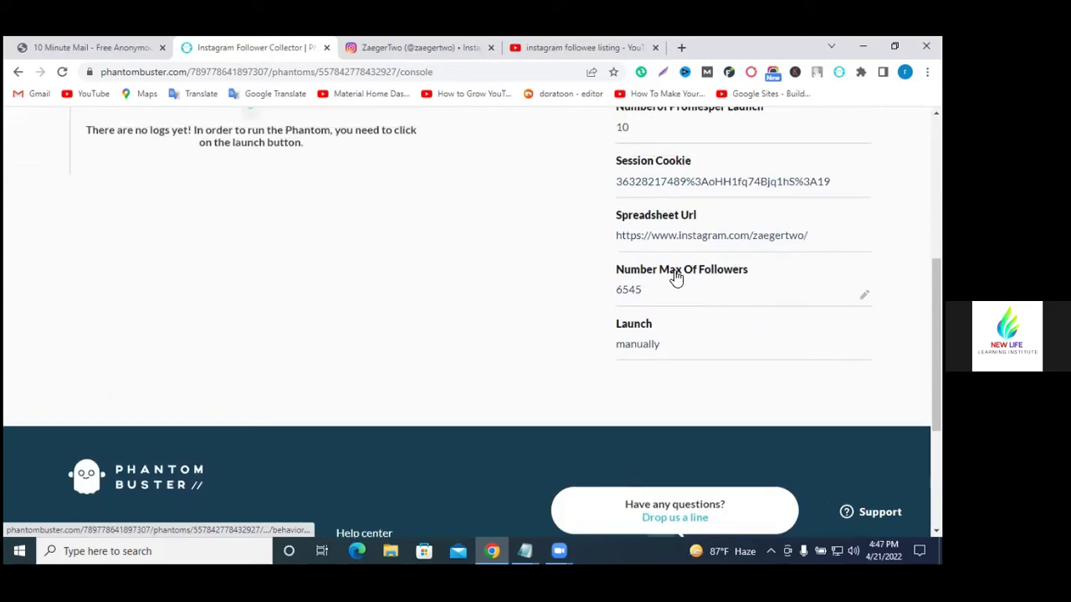
scroll(717, 288, up, 2)
scroll(717, 287, up, 1)
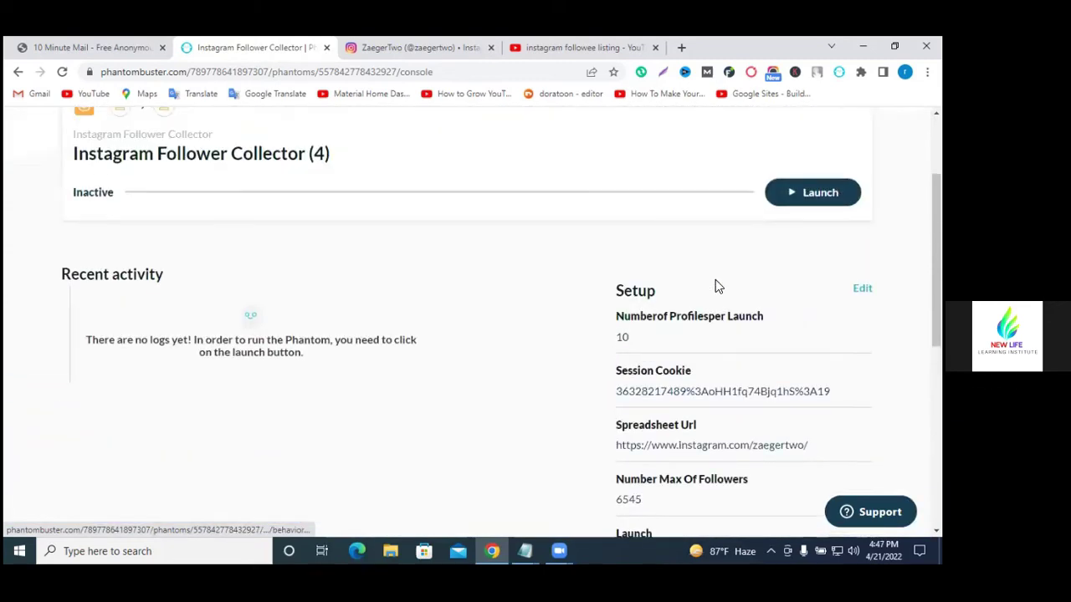
scroll(715, 285, up, 1)
scroll(715, 285, up, 3)
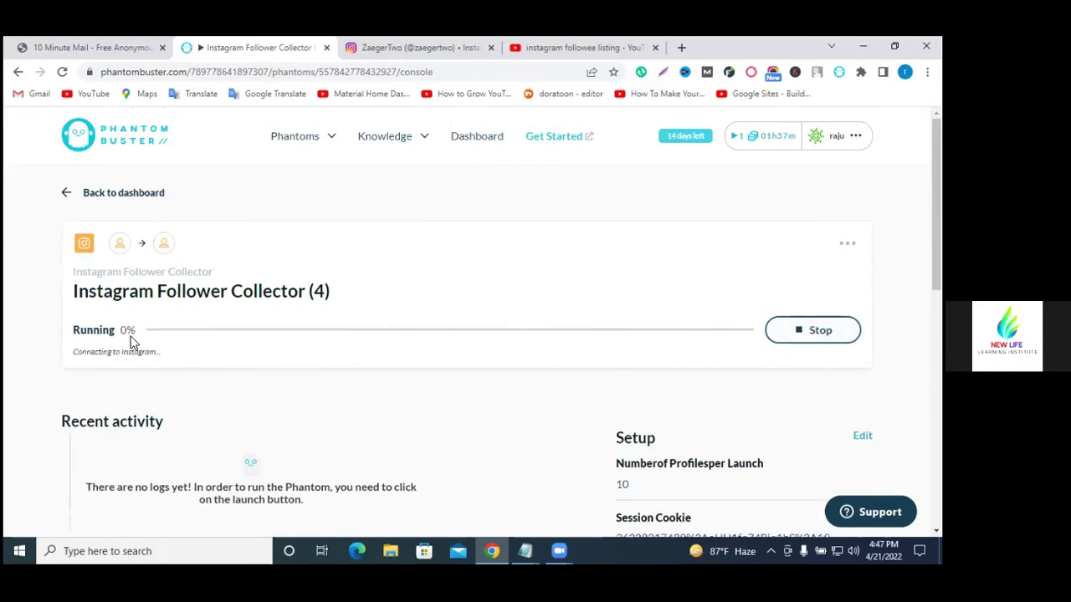
Step: Wait for the run to collect 6537 followers, then scroll to the result.csv and result.json files
mouse_move(134, 394)
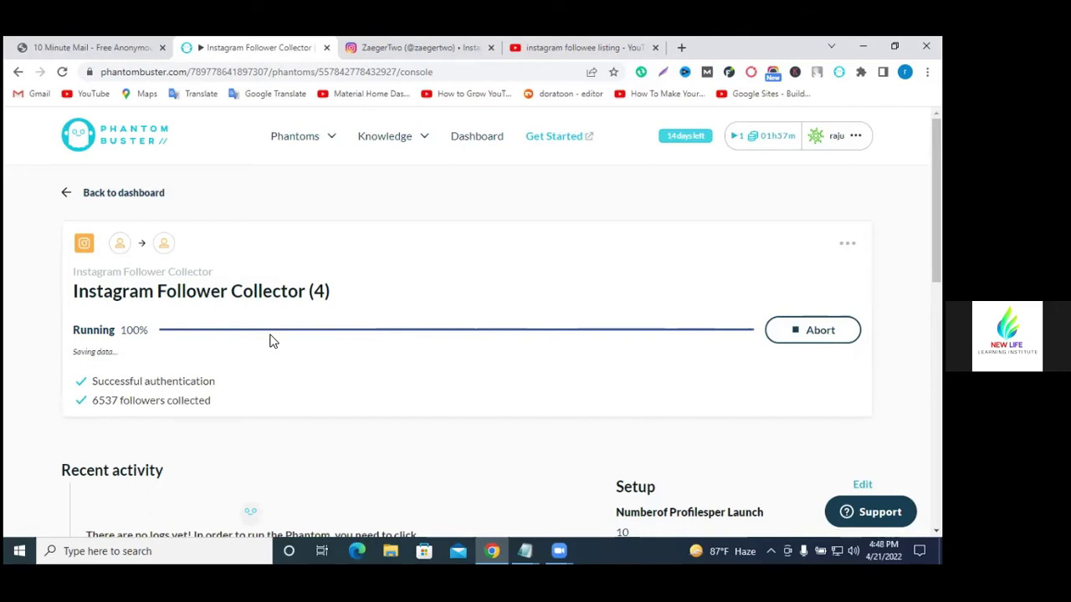
scroll(210, 293, down, 3)
scroll(582, 315, down, 3)
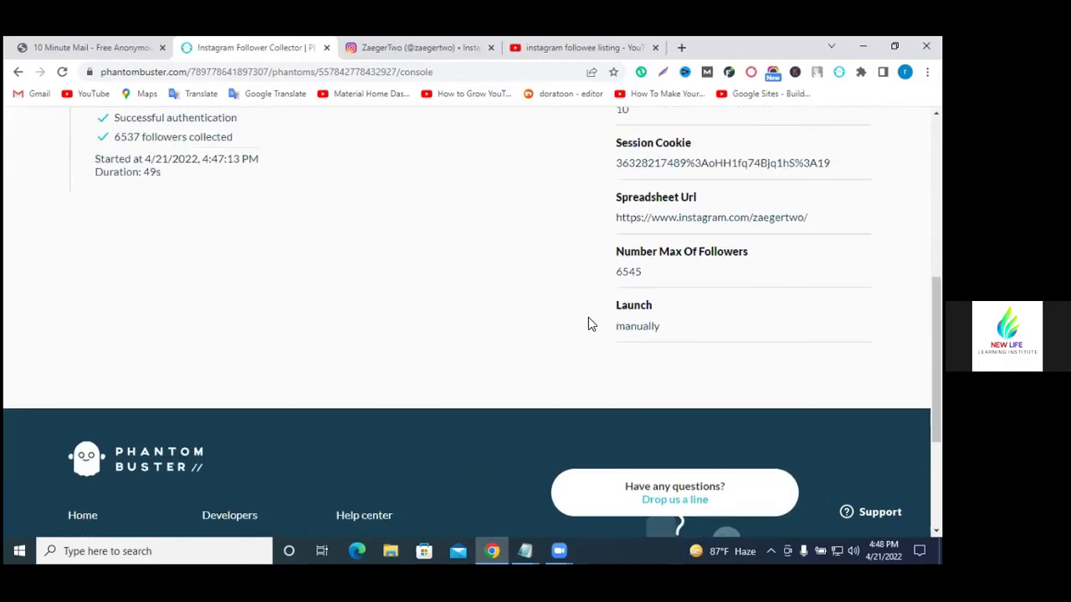
scroll(588, 324, up, 2)
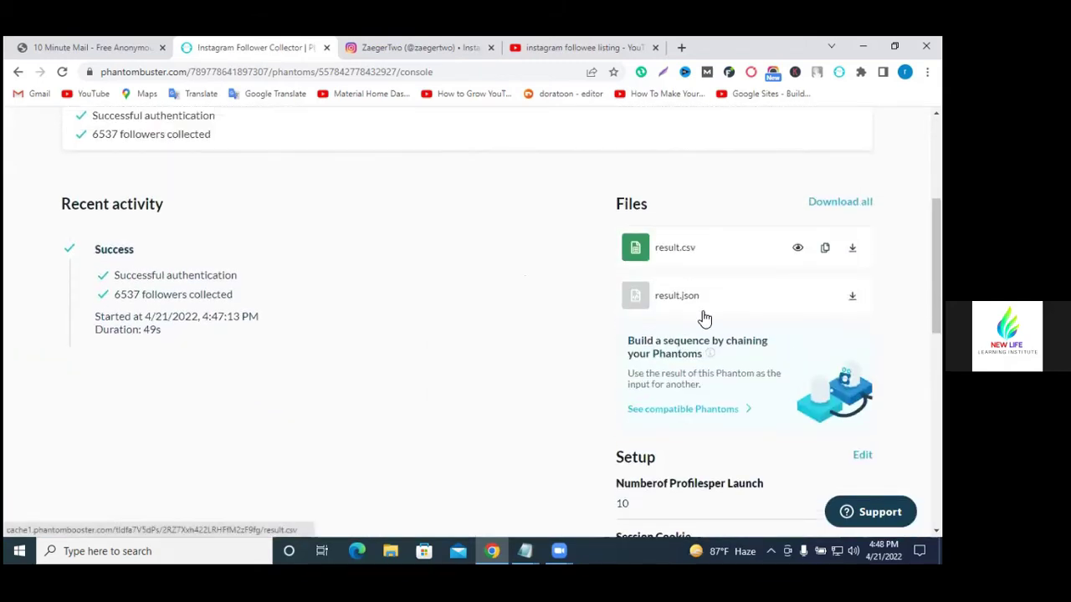
scroll(704, 318, up, 1)
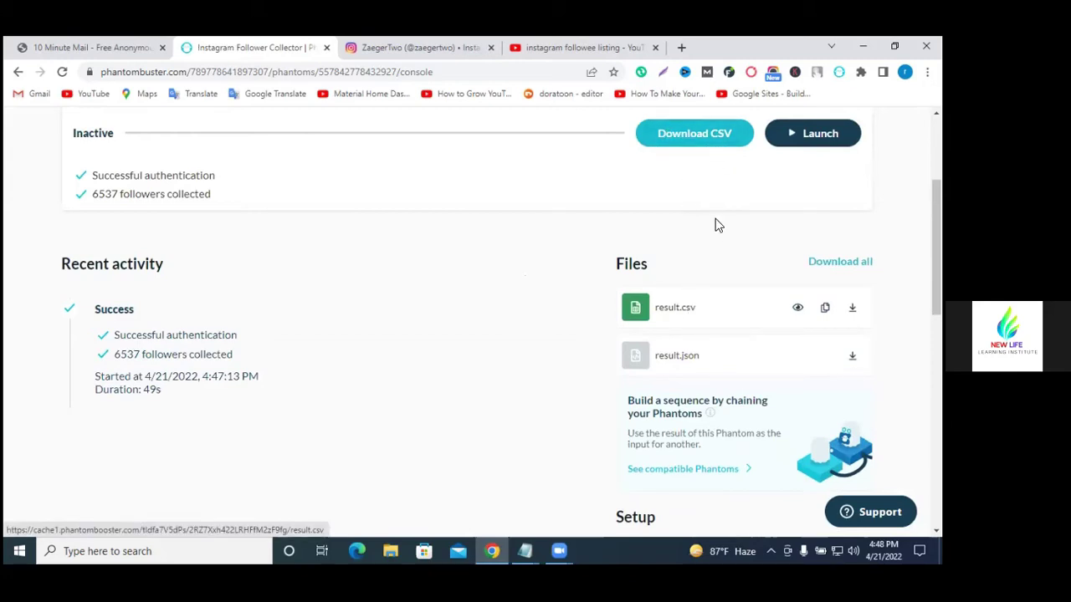
Step: Preview the collected follower table in result.csv, then download the file
click(677, 309)
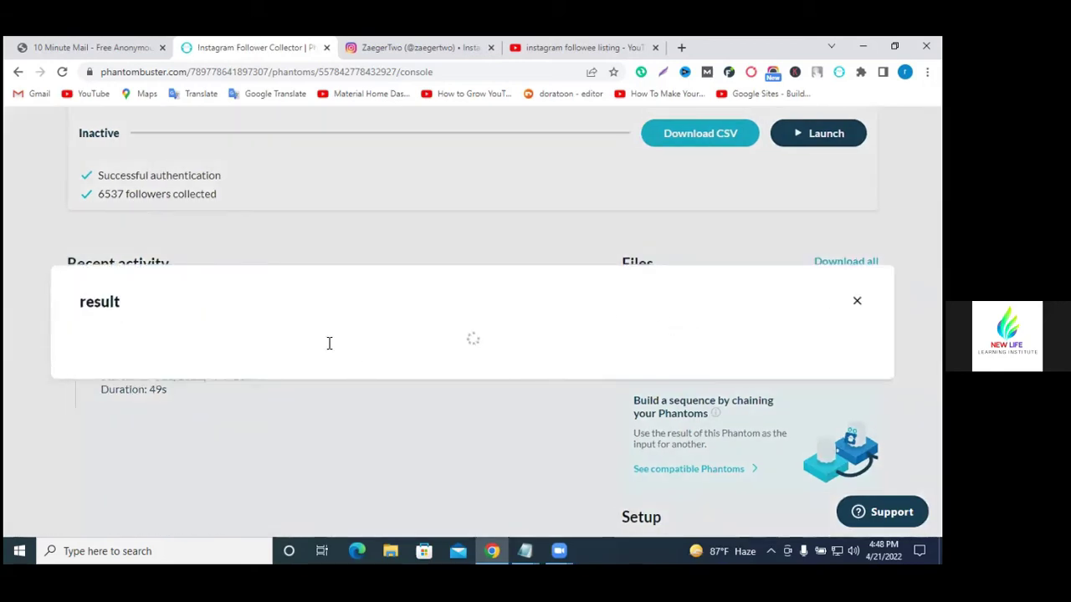
scroll(251, 318, down, 1)
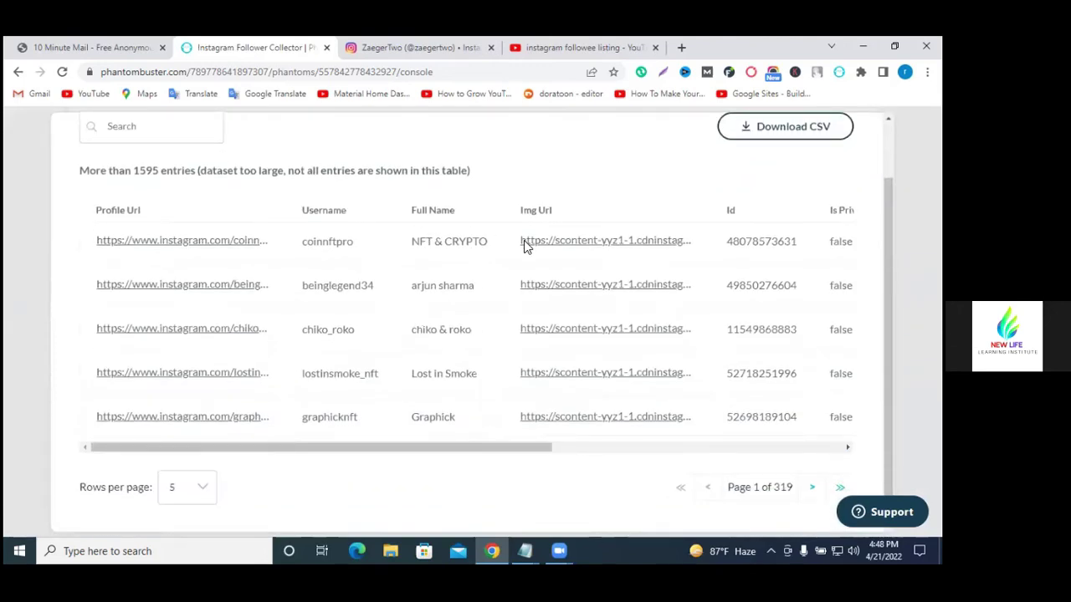
scroll(590, 266, up, 1)
scroll(414, 281, down, 1)
scroll(620, 222, up, 1)
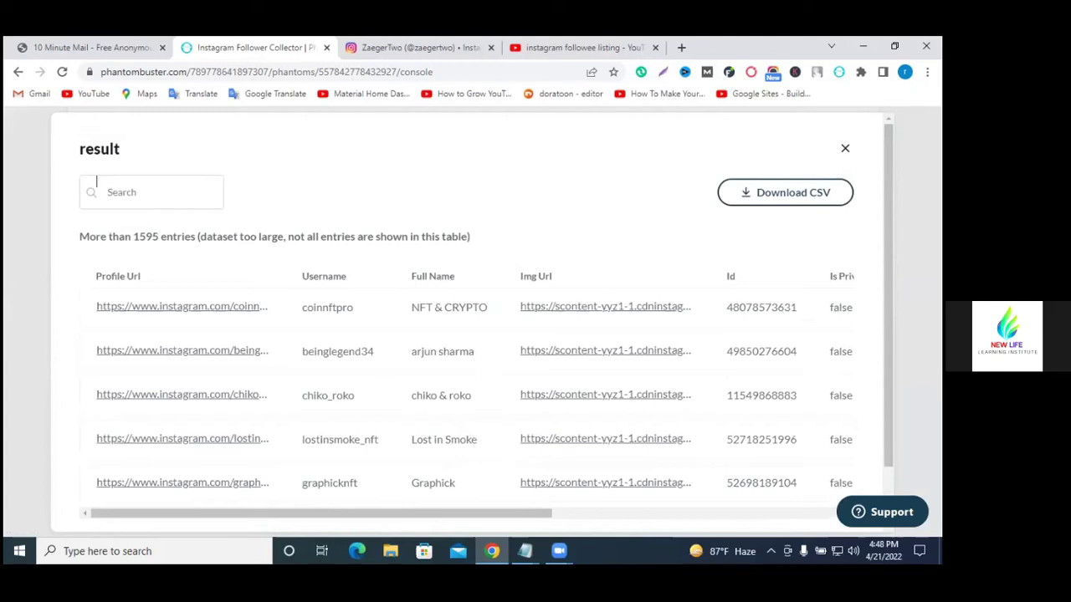
key(Escape)
click(854, 306)
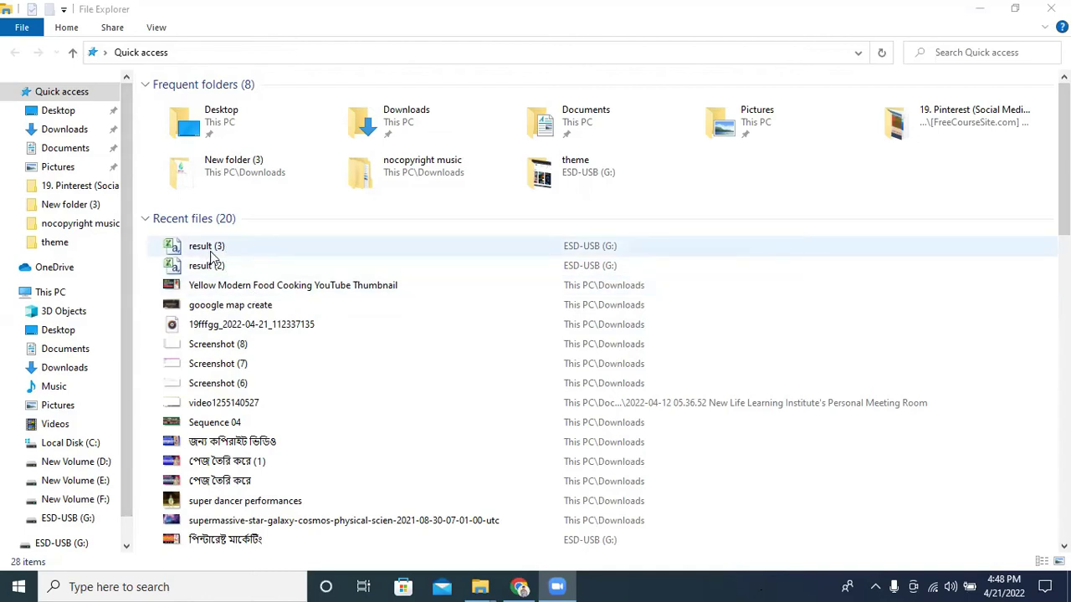
Step: Look through the Downloads and Desktop folders for the downloaded result file
key(alt+Tab)
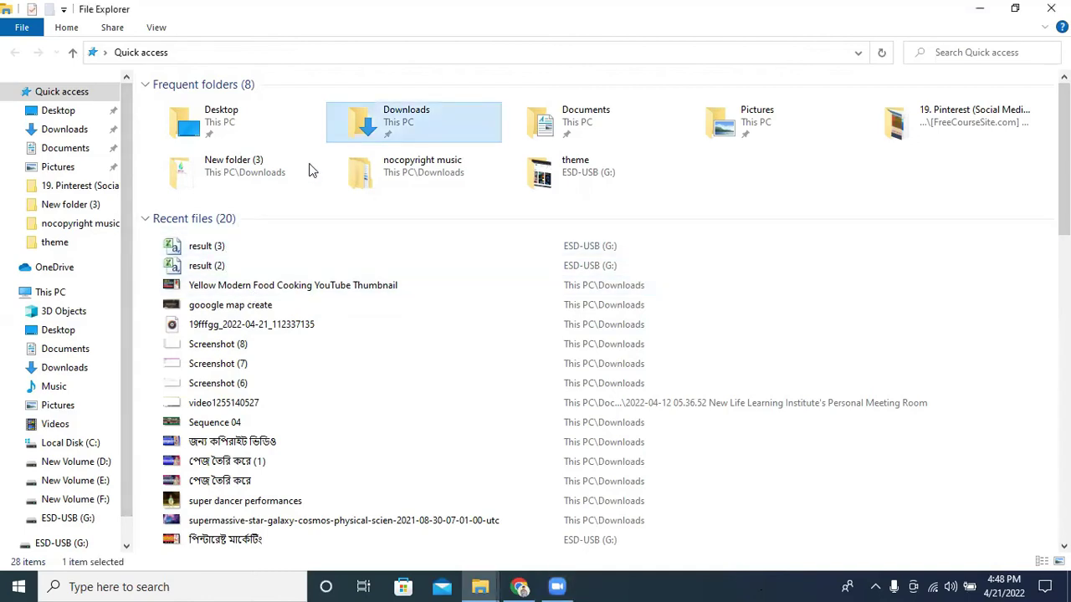
key(Return)
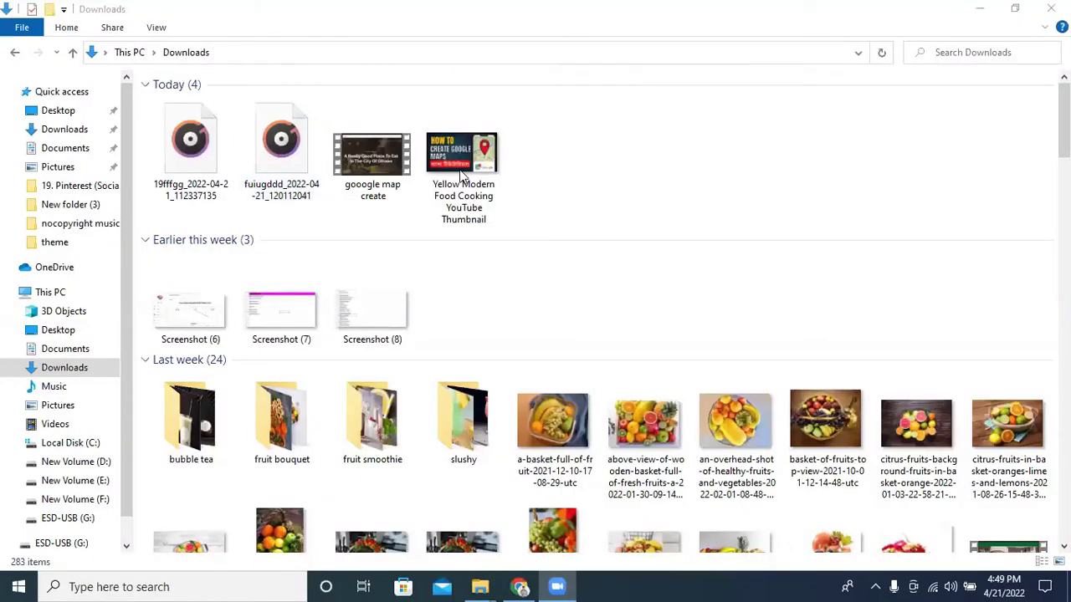
scroll(466, 251, down, 3)
scroll(466, 251, down, 3)
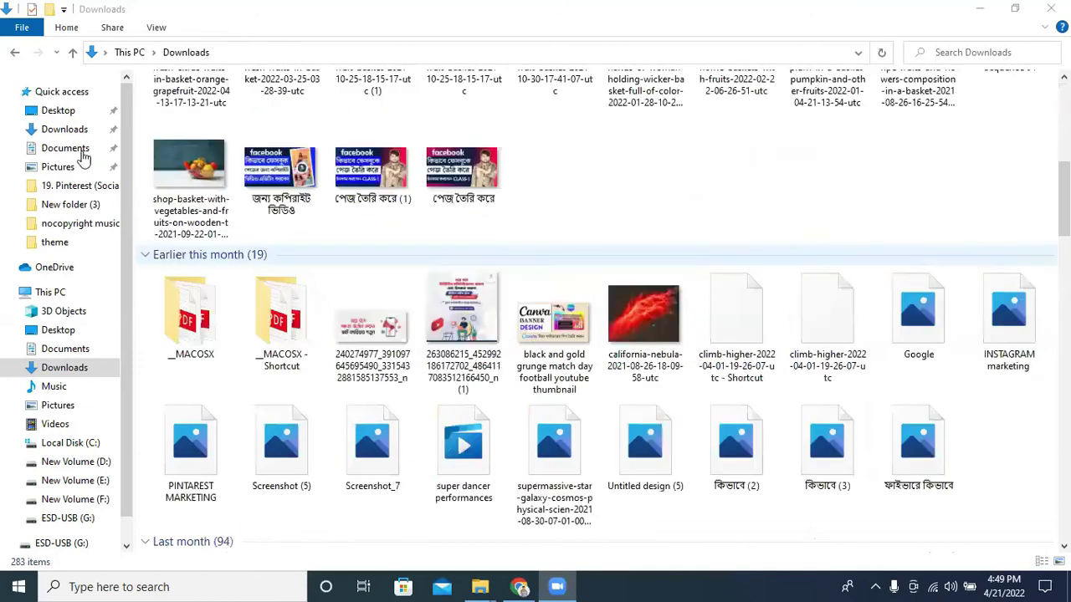
click(73, 54)
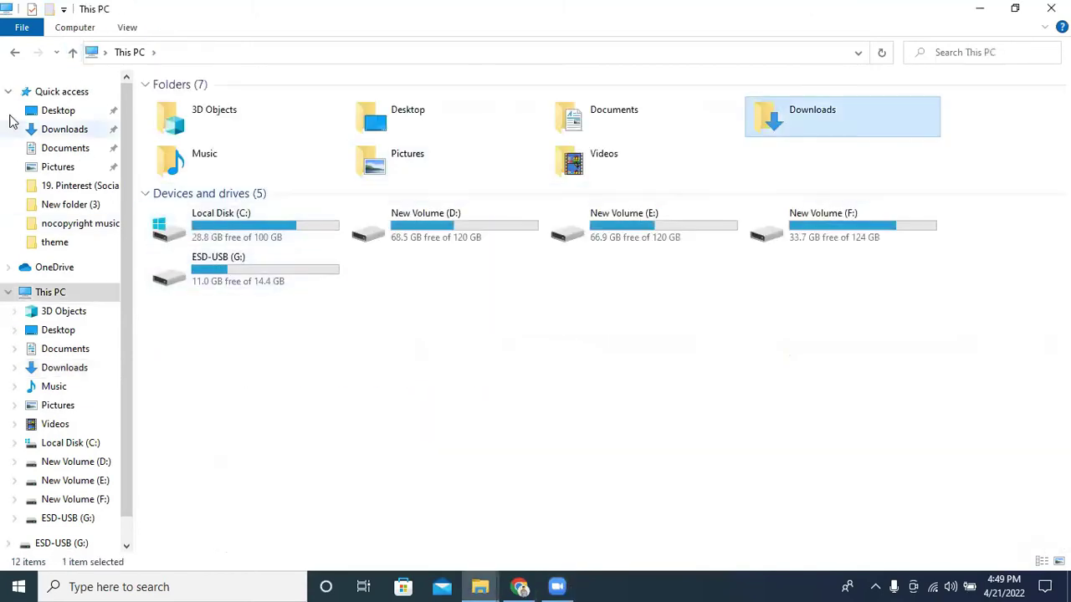
click(51, 115)
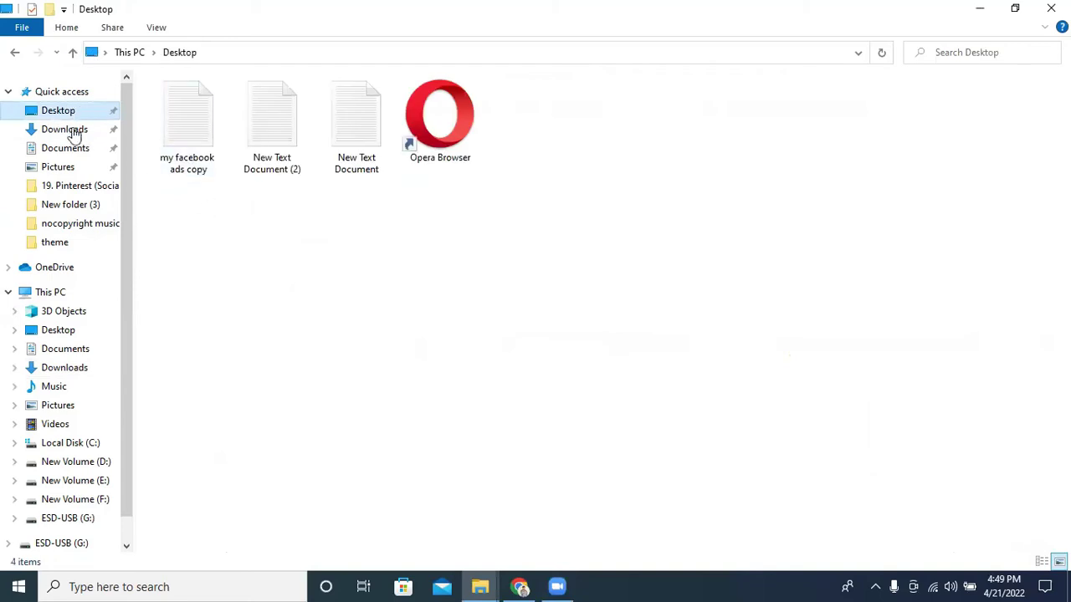
click(72, 134)
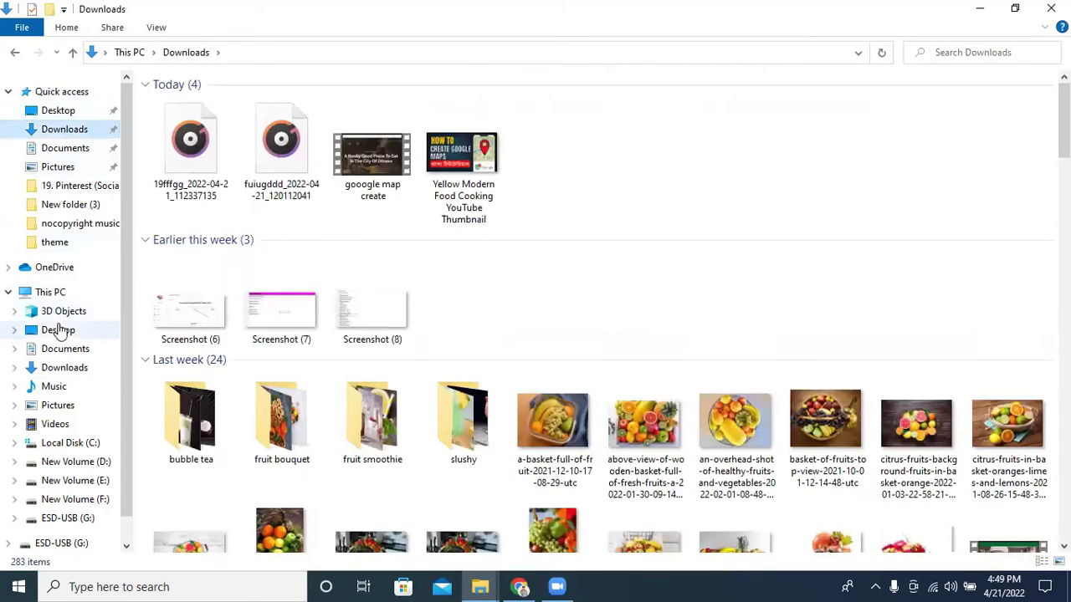
click(59, 329)
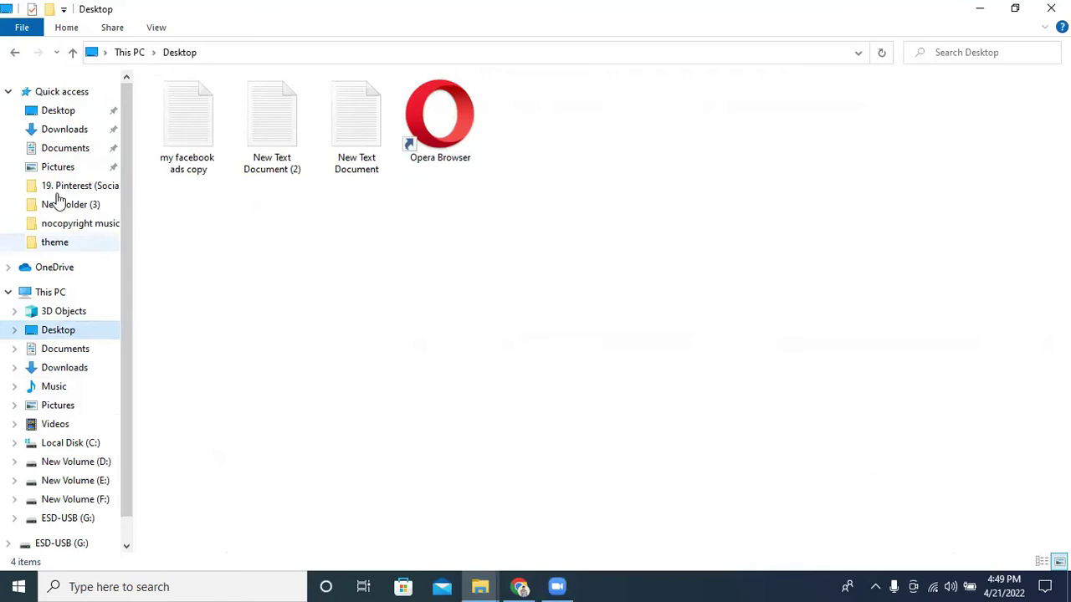
Step: Open the result (3) CSV from the ESD-USB (G:) drive
click(52, 290)
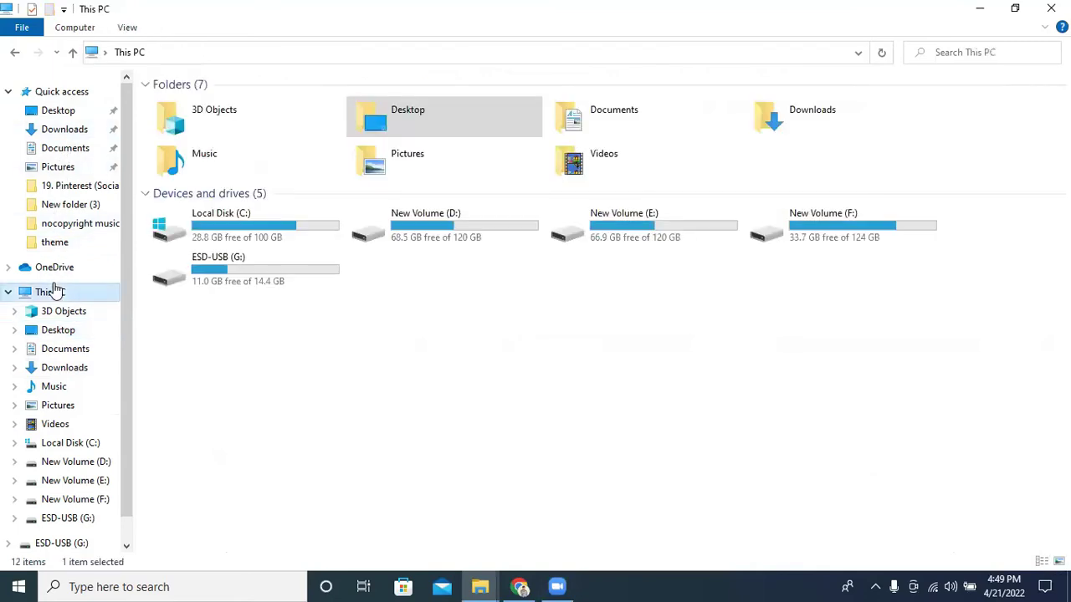
double_click(255, 266)
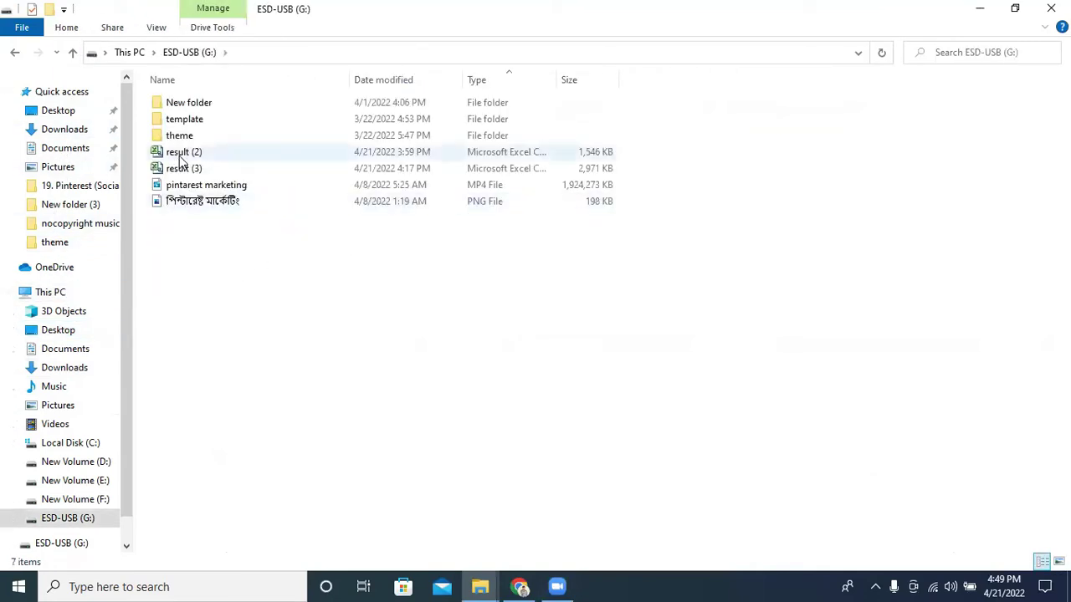
double_click(197, 172)
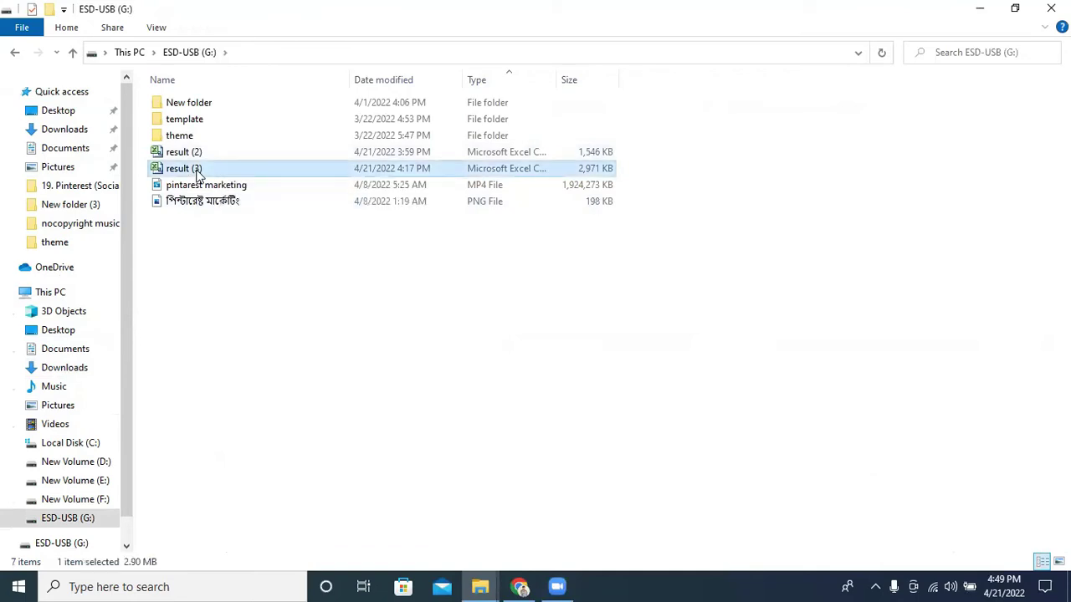
Step: Widen column A to show full profile URLs and clear the imgUrl, id and isPrivate columns (D–F)
click(980, 8)
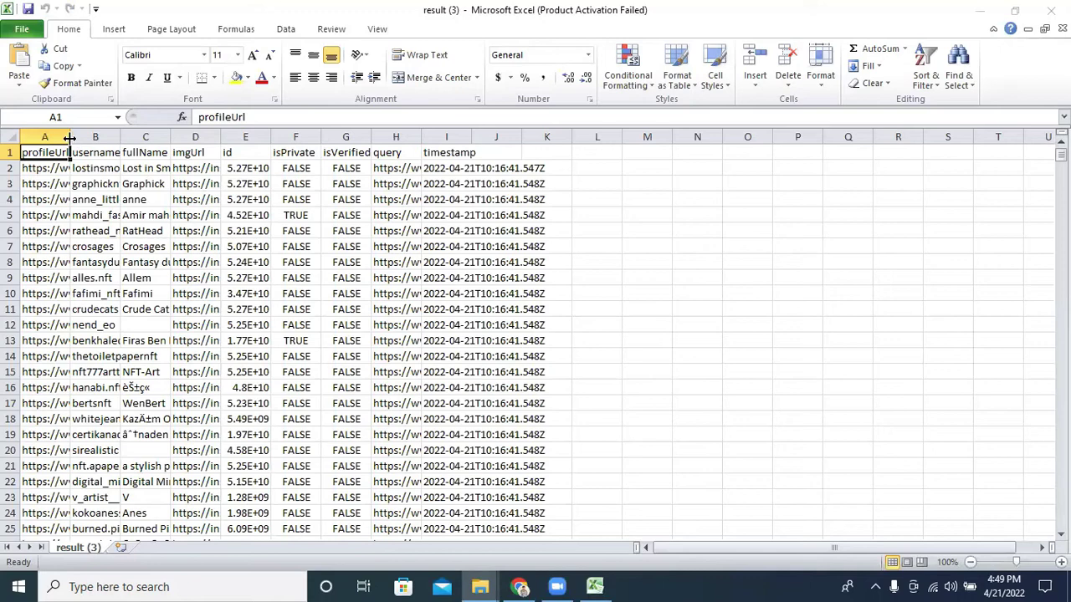
mouse_move(71, 137)
mouse_down()
mouse_move(395, 147)
mouse_move(726, 139)
mouse_up()
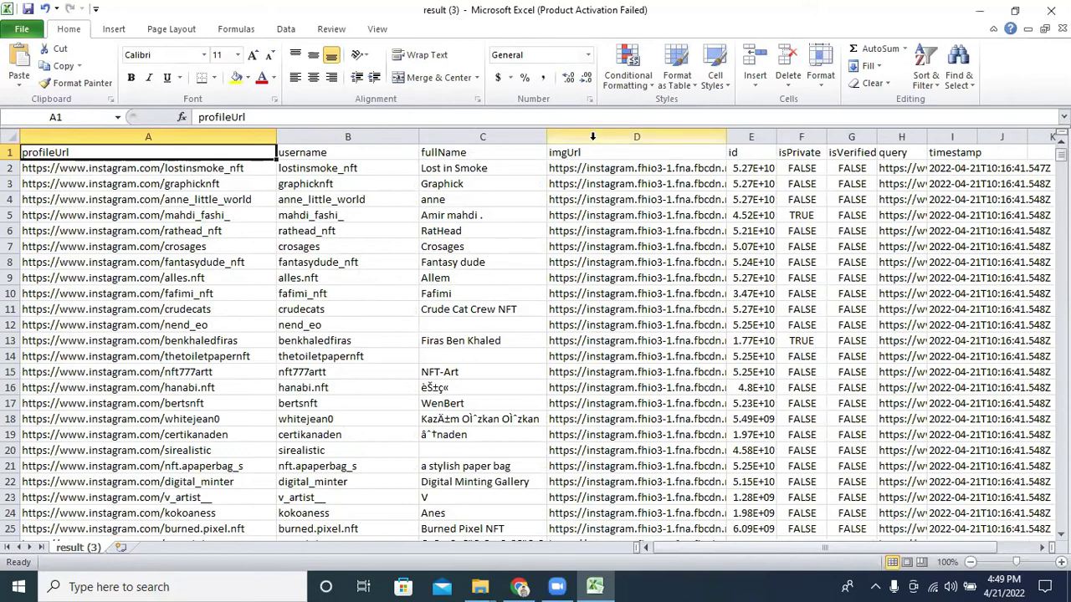
click(593, 135)
key(Delete)
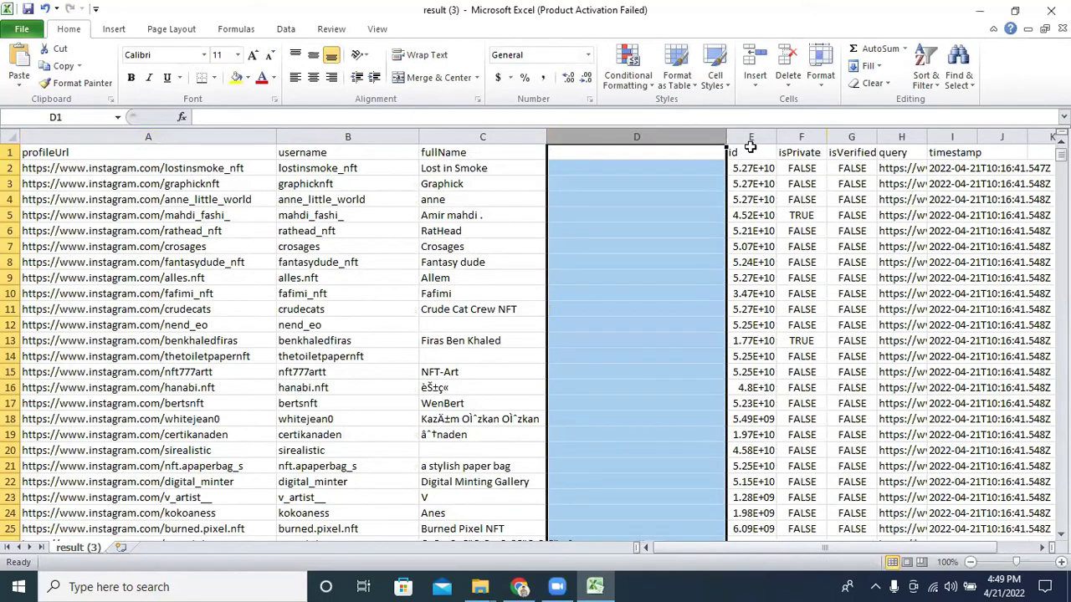
click(752, 136)
key(Delete)
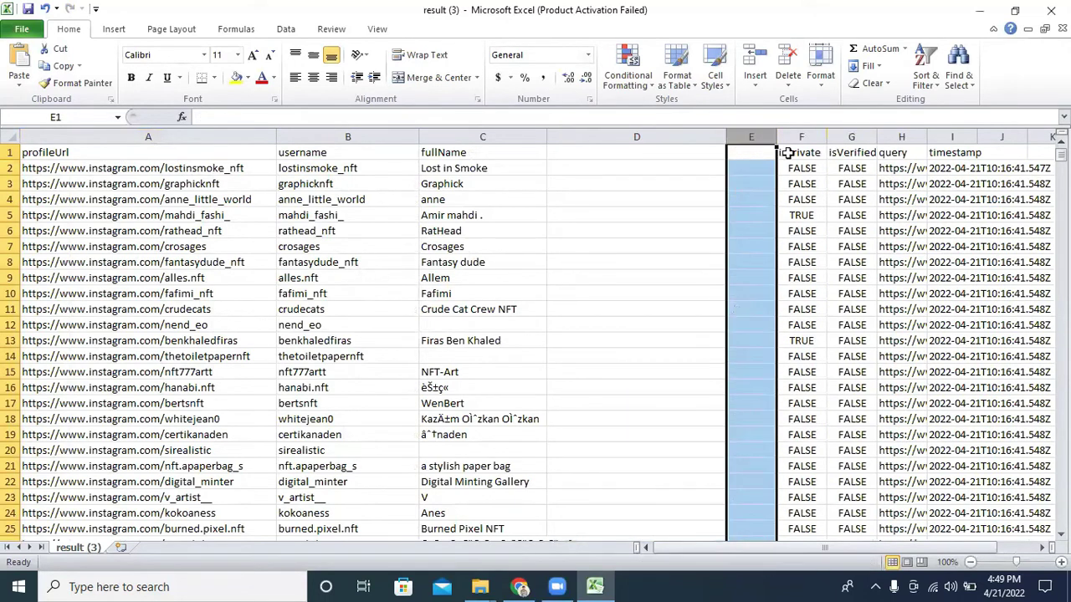
click(798, 136)
key(Delete)
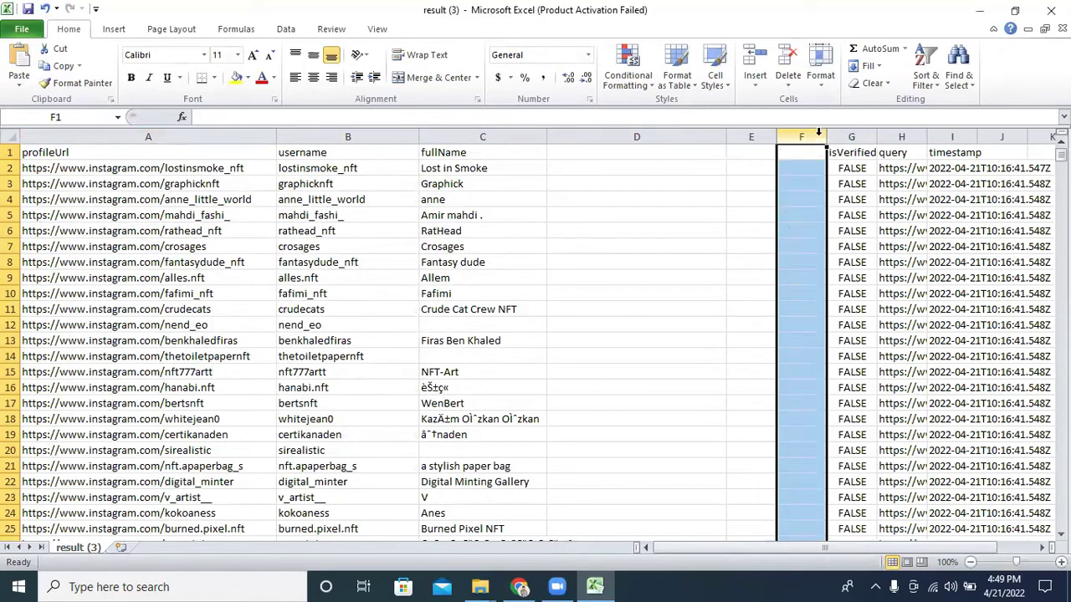
Step: Clear the isVerified, query and timestamp columns (G–I), dismissing the Office activation prompt
click(854, 137)
key(Delete)
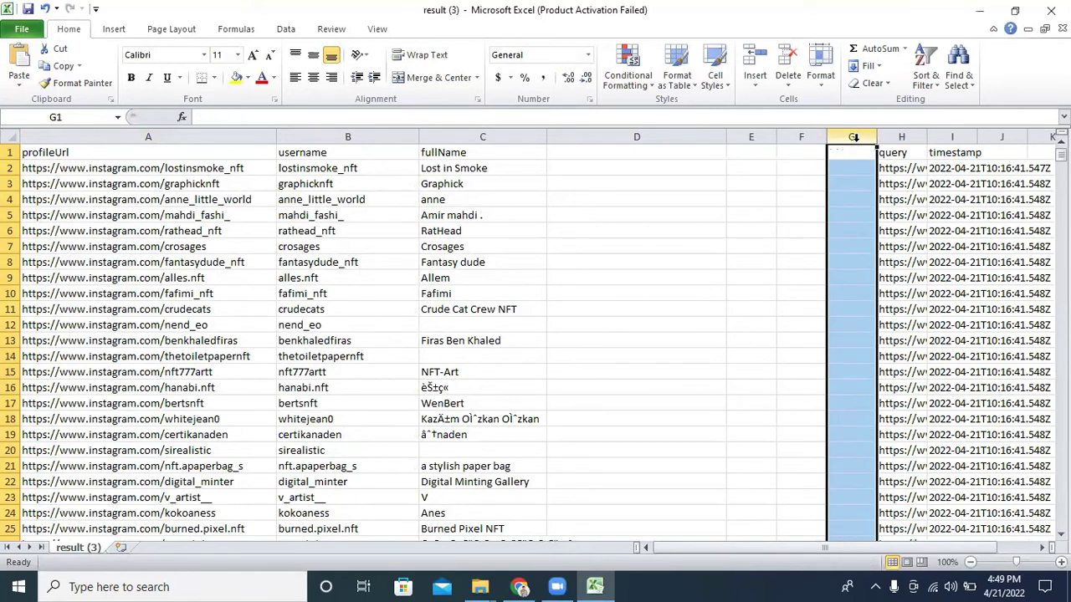
click(694, 441)
click(890, 138)
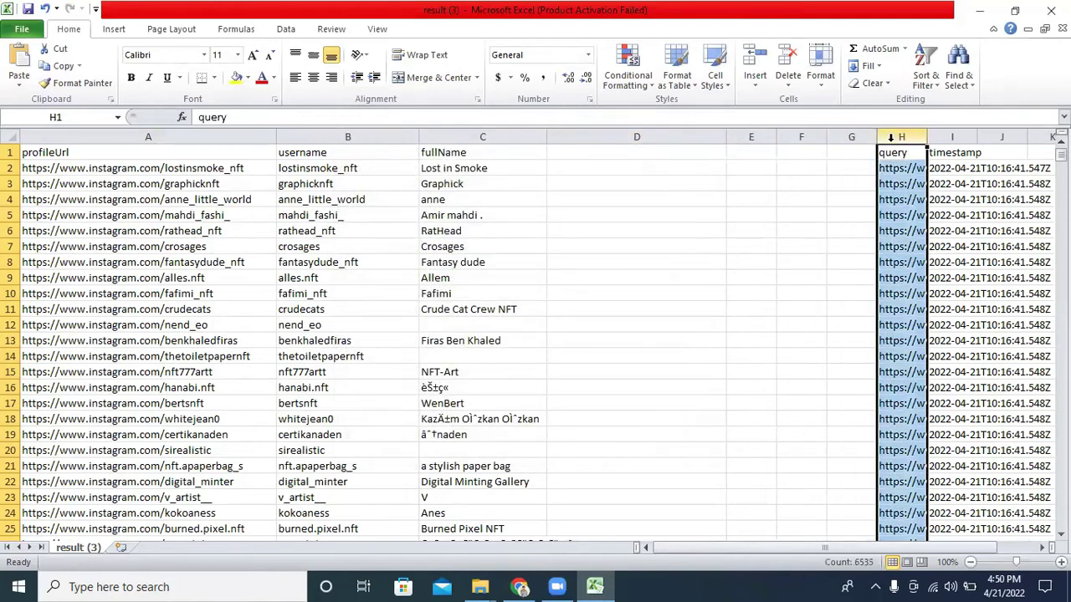
key(Delete)
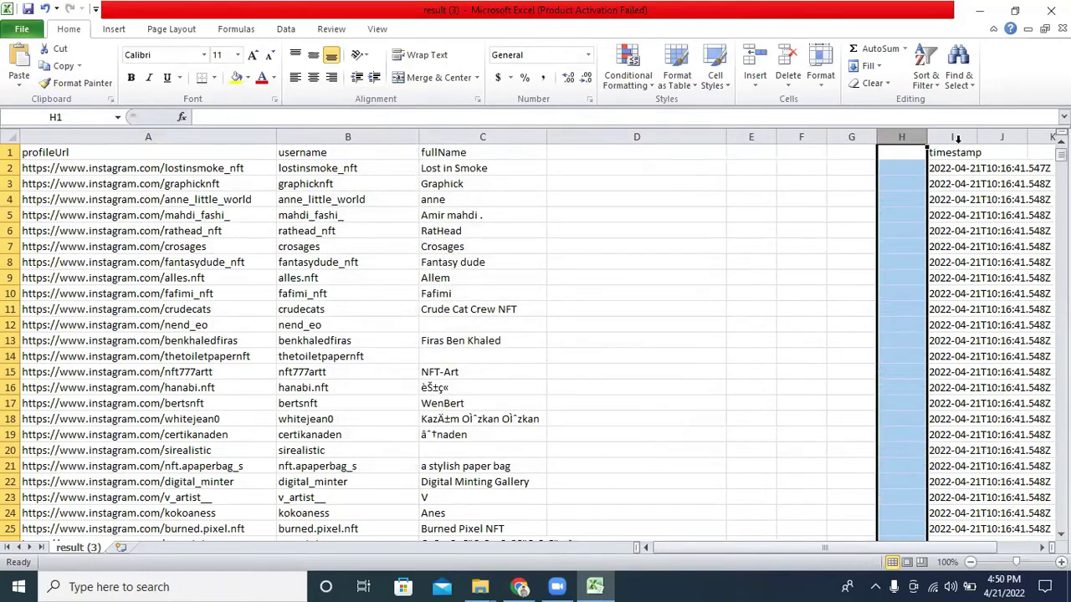
click(956, 138)
key(Delete)
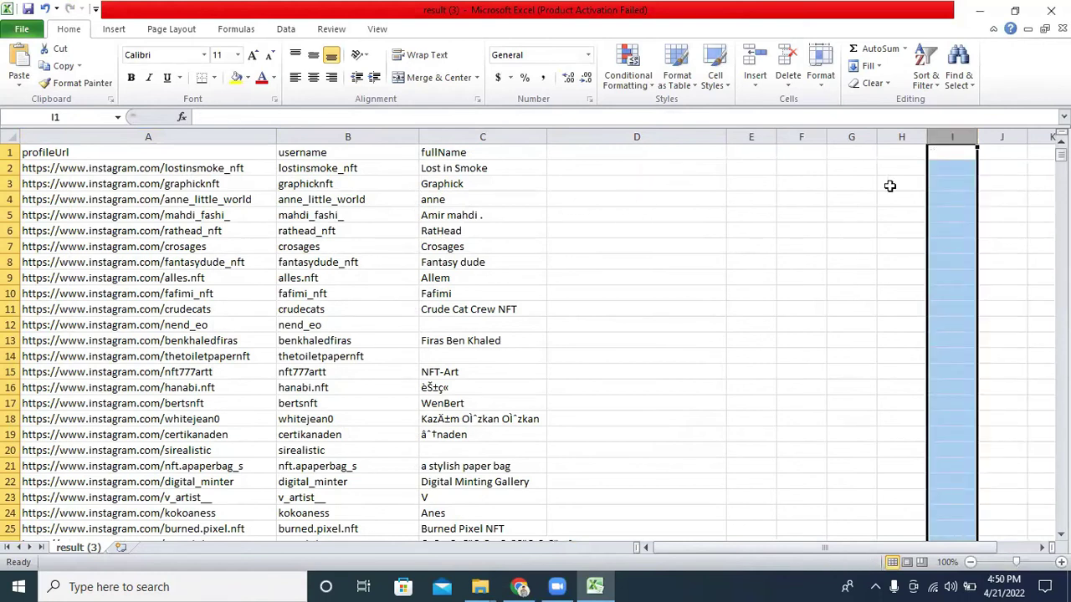
click(890, 184)
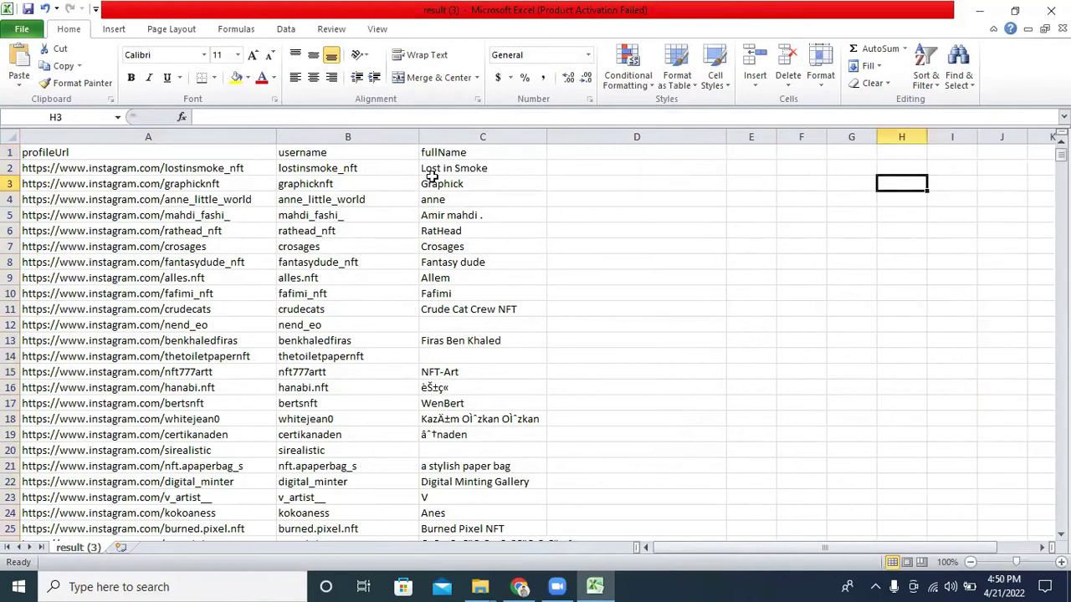
Step: Enlarge the profileUrl, username and fullName header row to 24-point text
click(12, 153)
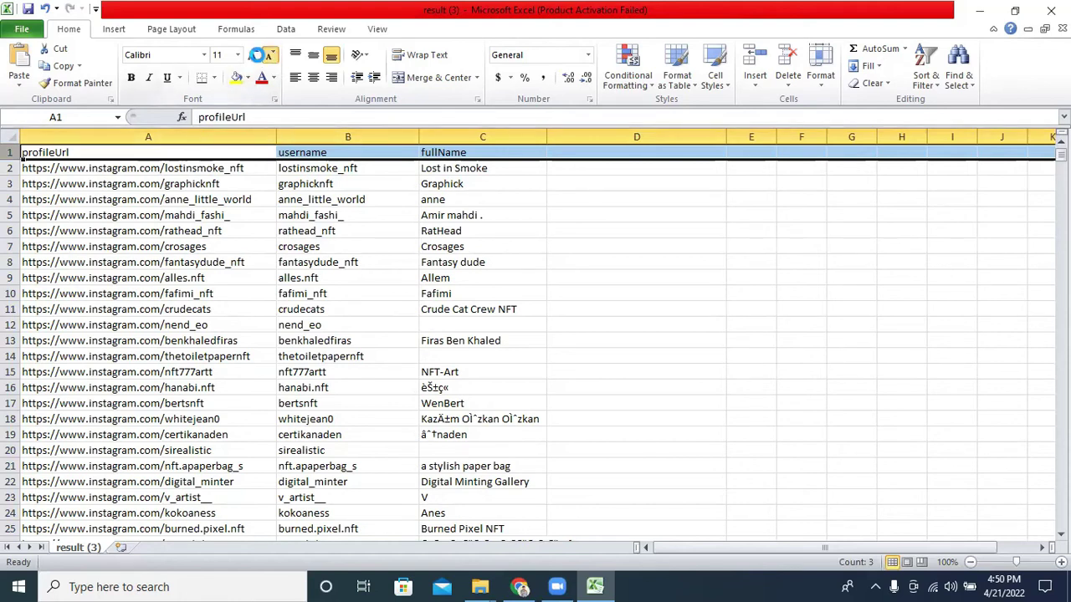
click(254, 56)
click(253, 55)
click(253, 55)
click(254, 55)
click(254, 56)
click(254, 55)
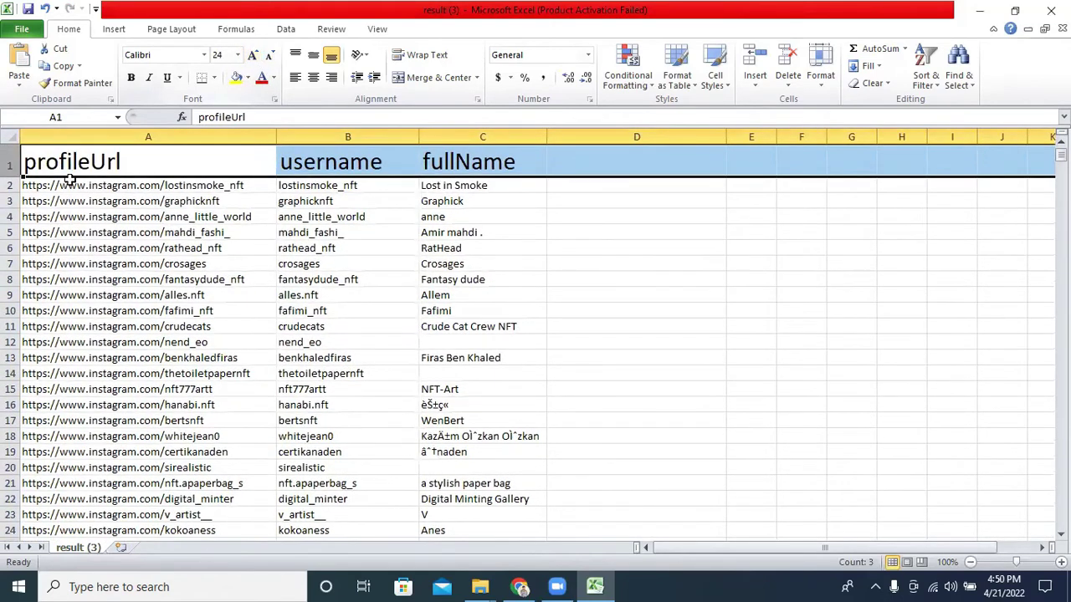
click(726, 249)
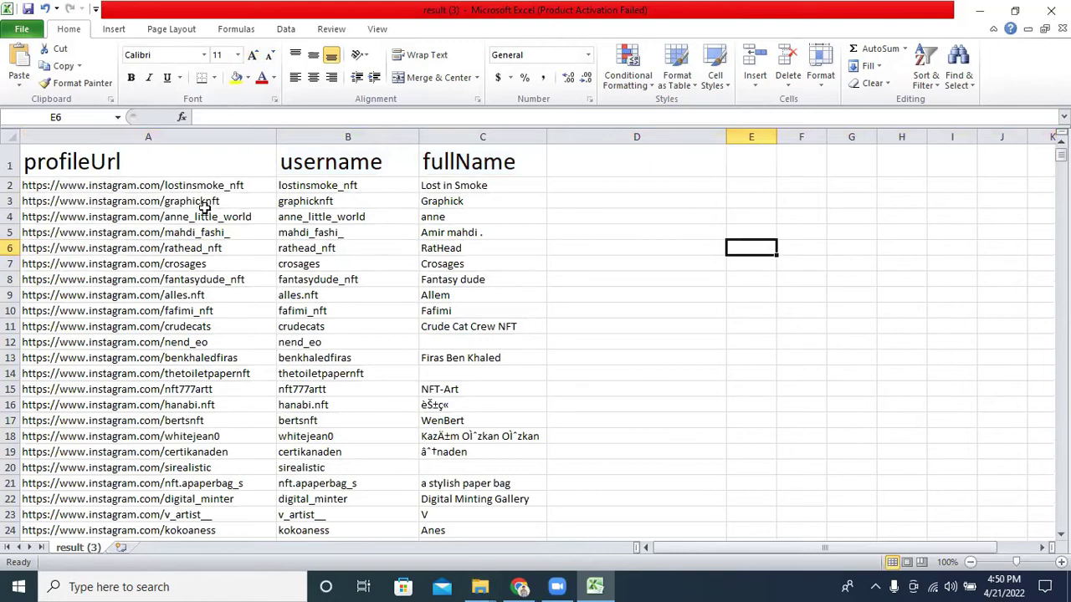
Step: Copy the first follower's username from cell B2
double_click(343, 190)
double_click(343, 185)
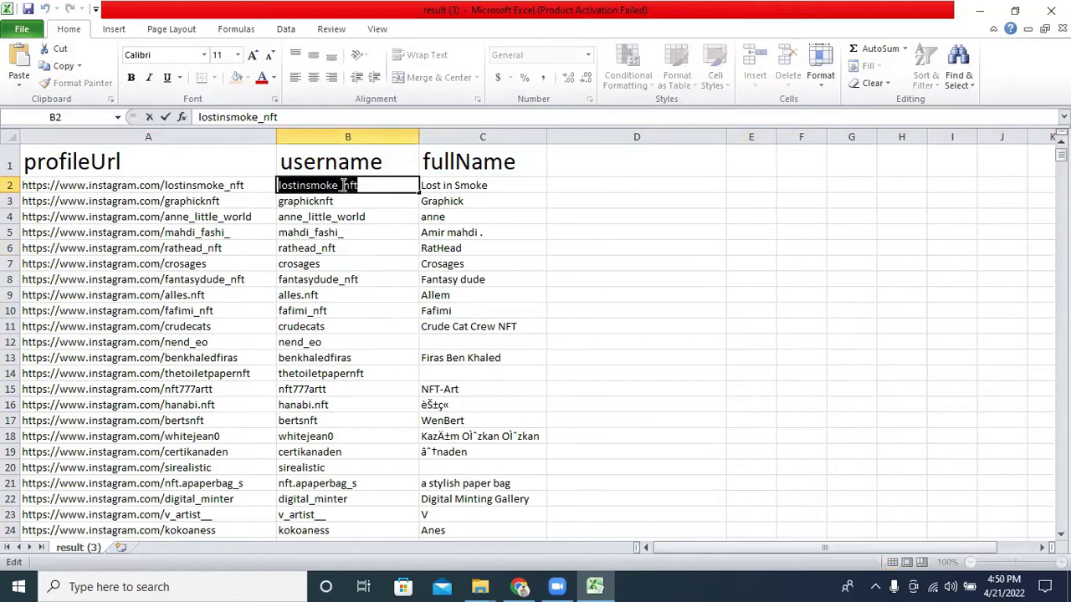
right_click(356, 185)
click(386, 210)
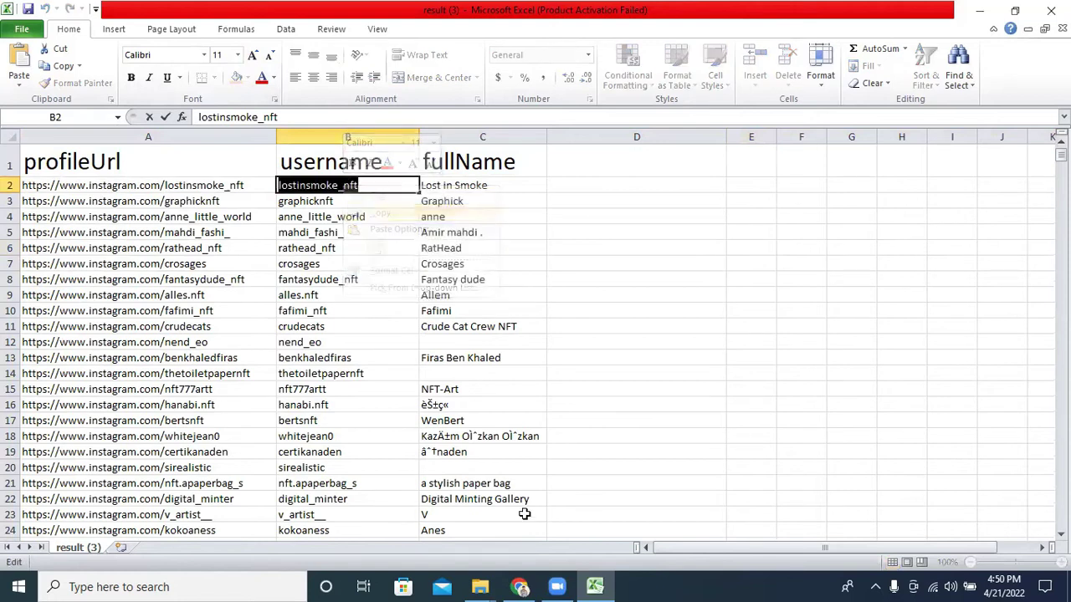
click(520, 586)
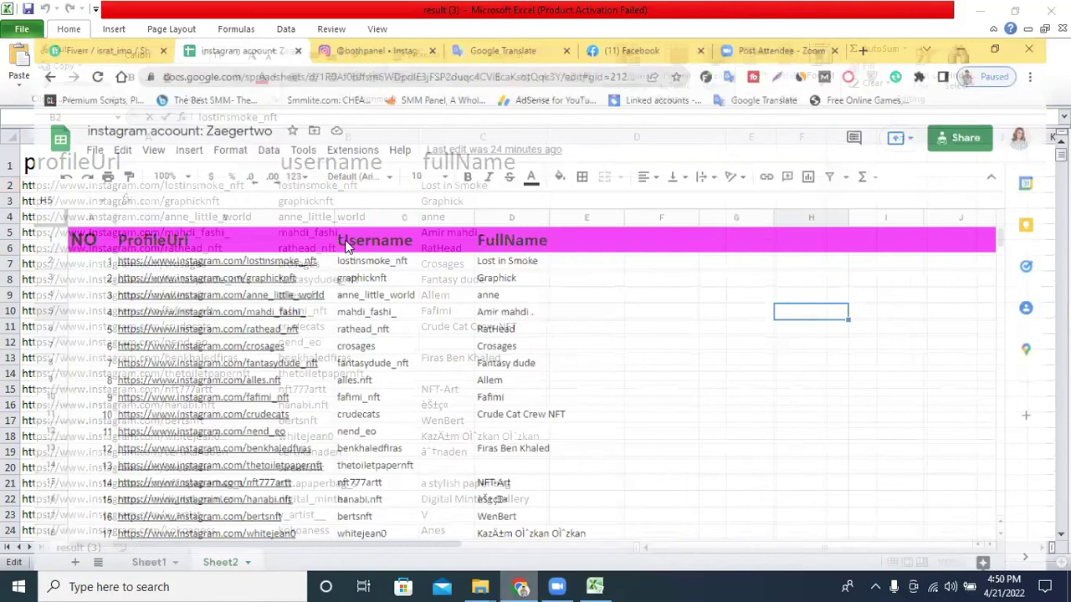
Step: Check the open Chrome tabs and type 'fa' into the new tab's address bar
click(352, 13)
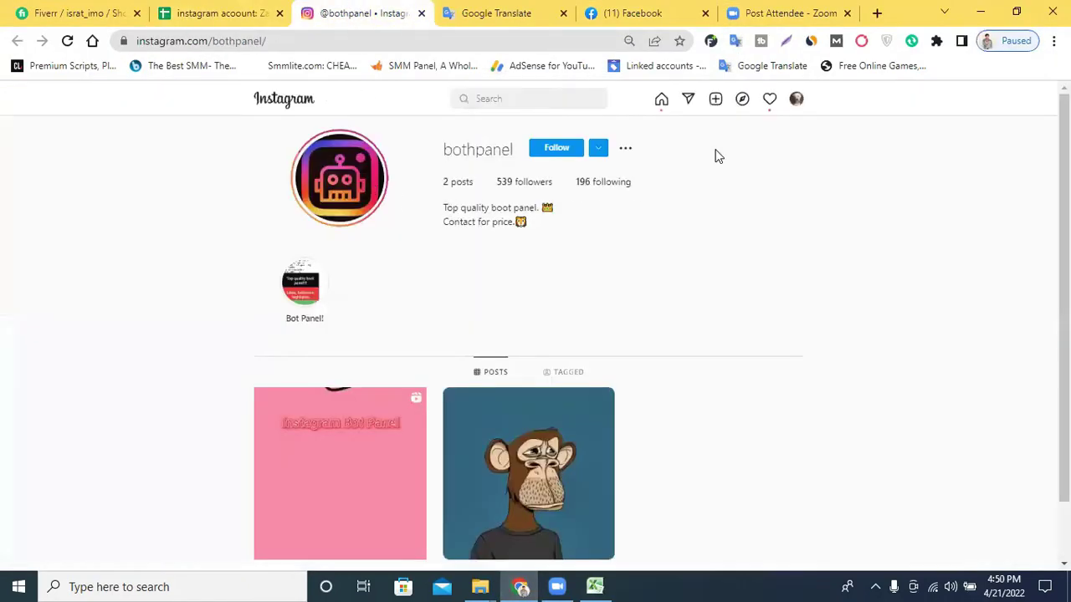
click(627, 13)
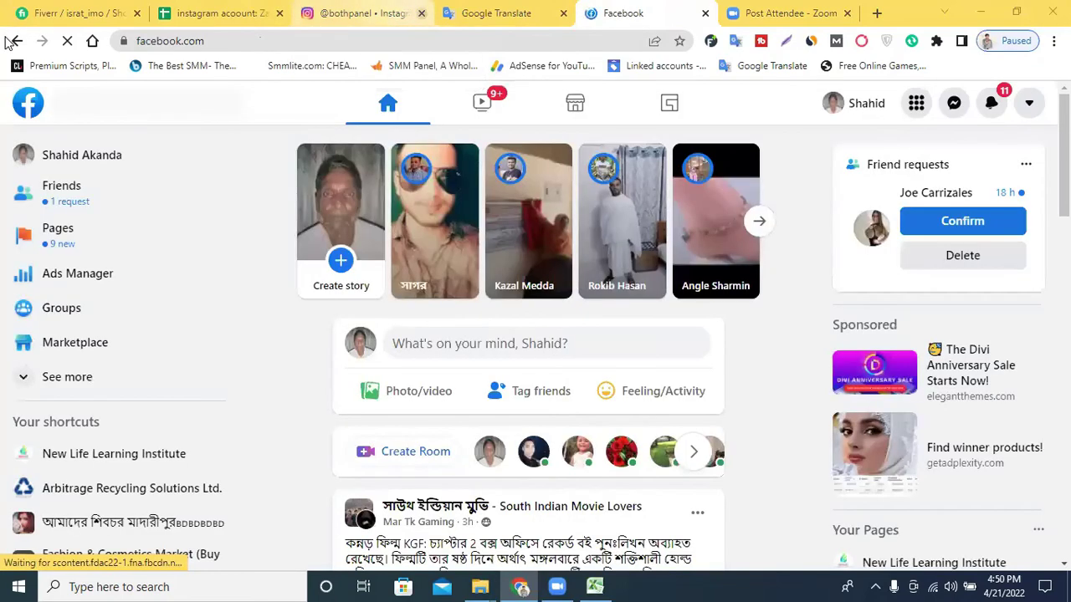
click(11, 41)
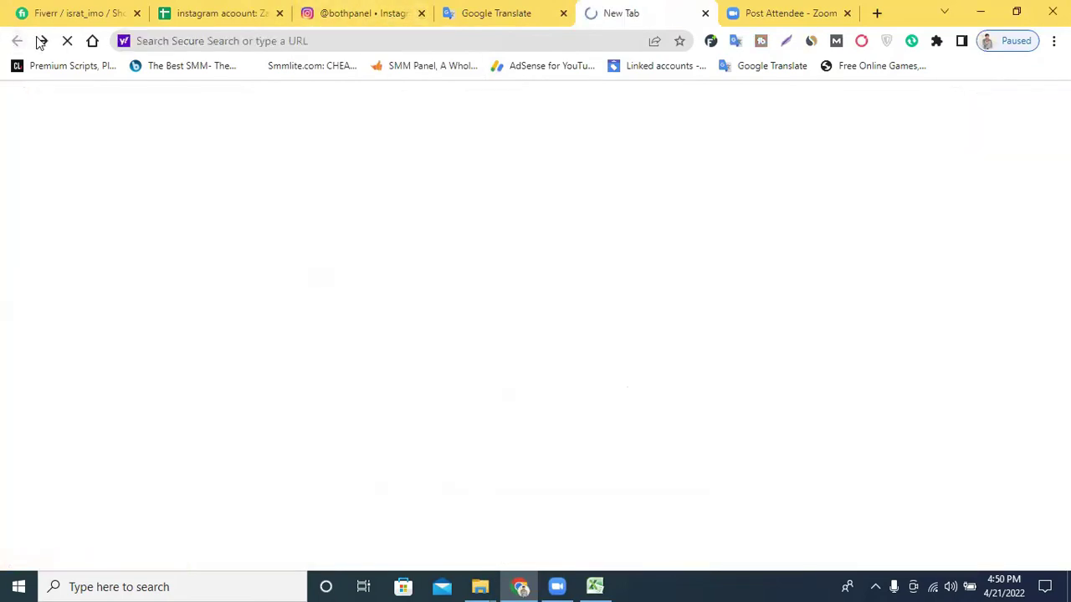
click(331, 13)
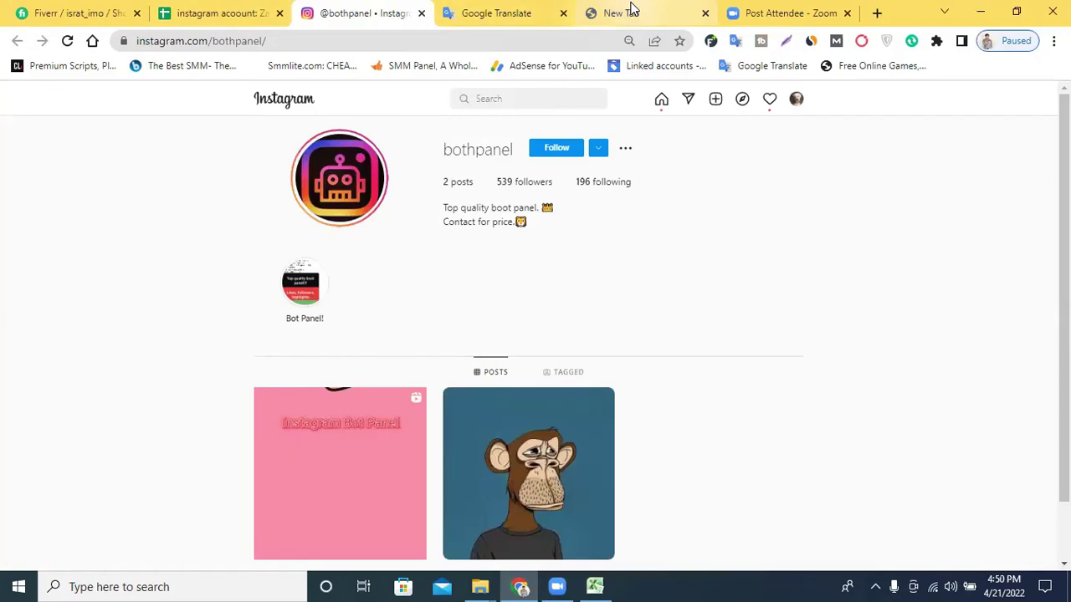
click(627, 12)
click(167, 39)
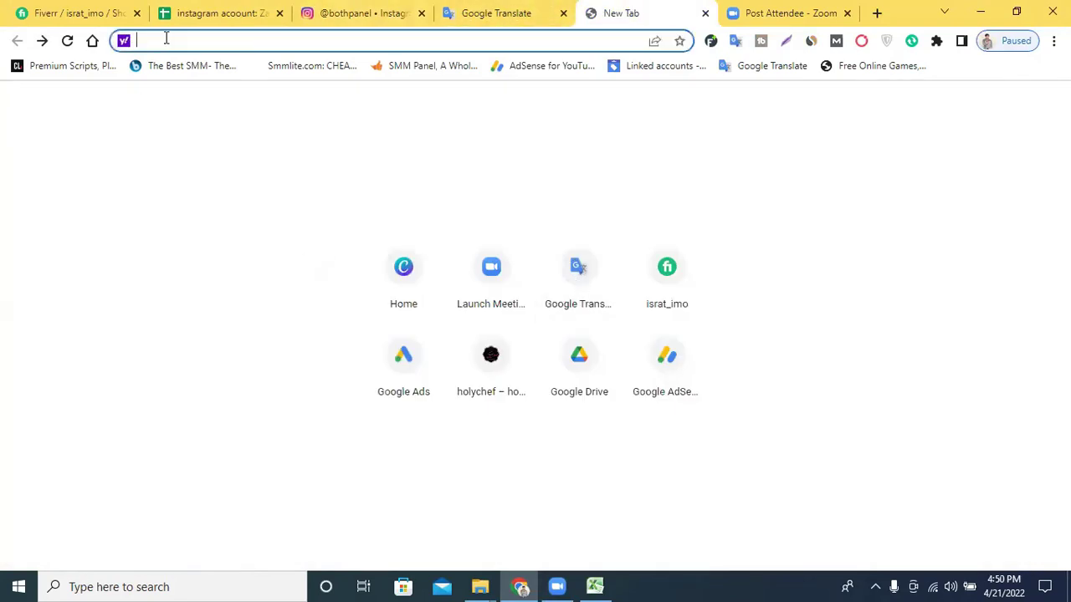
text(facebook.com)
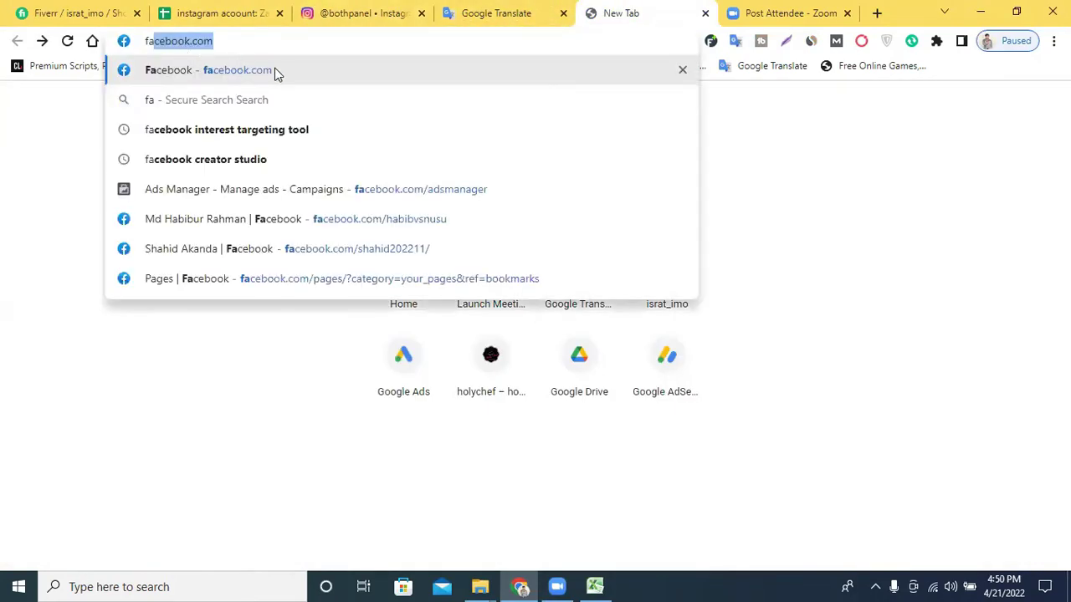
Step: Close the Zoom meeting tab and load facebook.com in the new tab
click(343, 10)
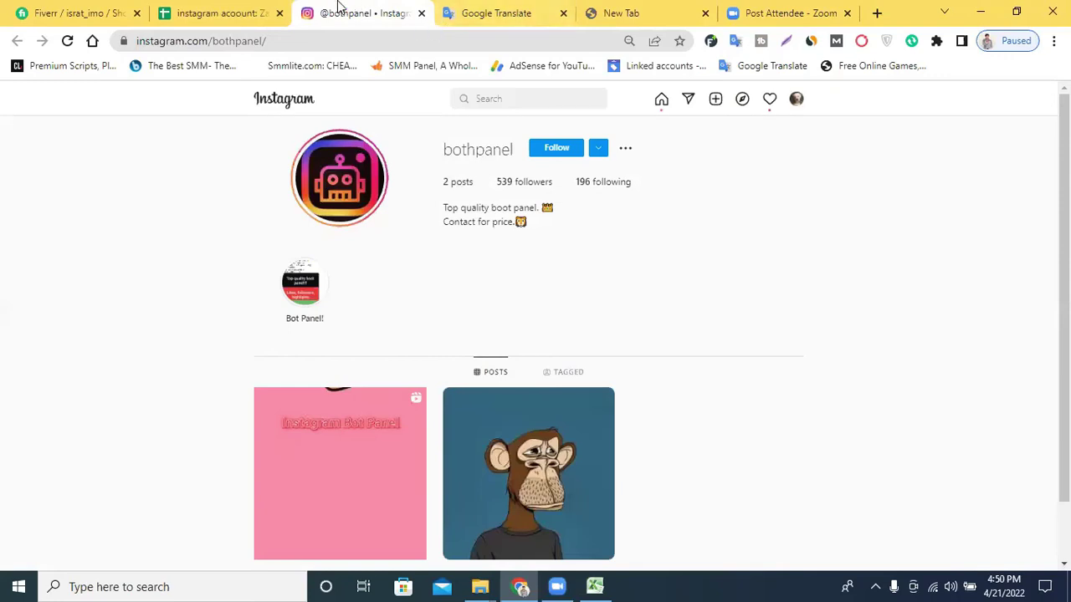
click(778, 12)
click(847, 14)
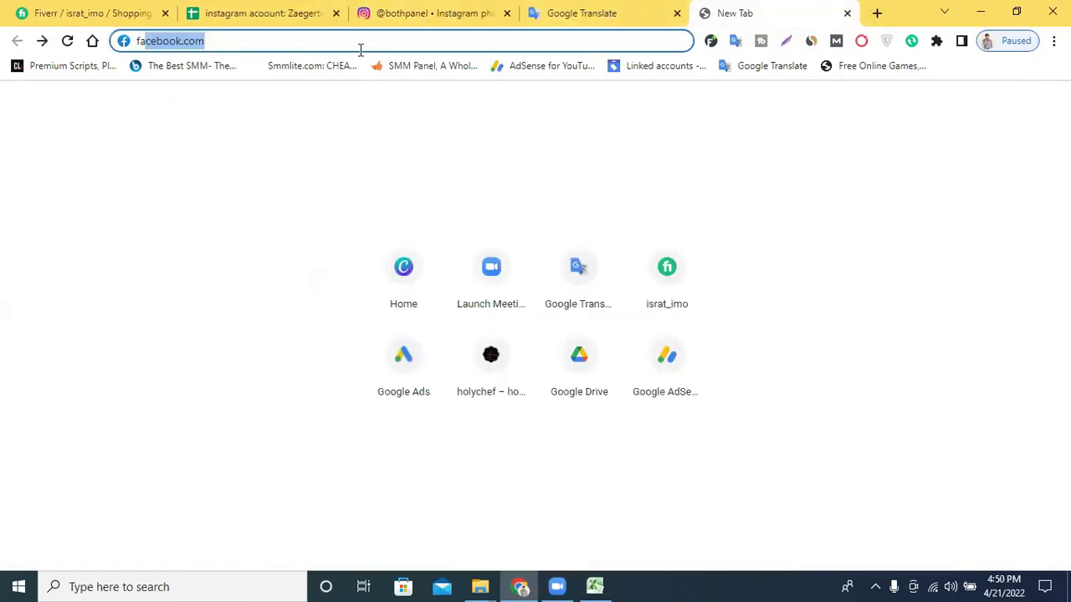
key(Return)
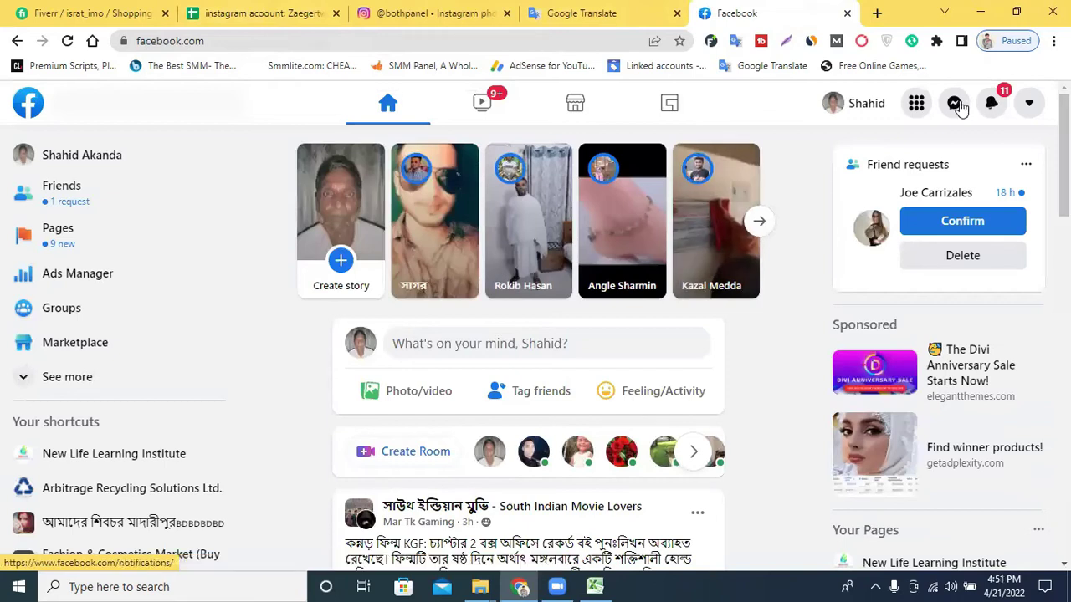
Step: Open the latest Messenger chat and follow its Instagram profile link into a new tab
click(954, 102)
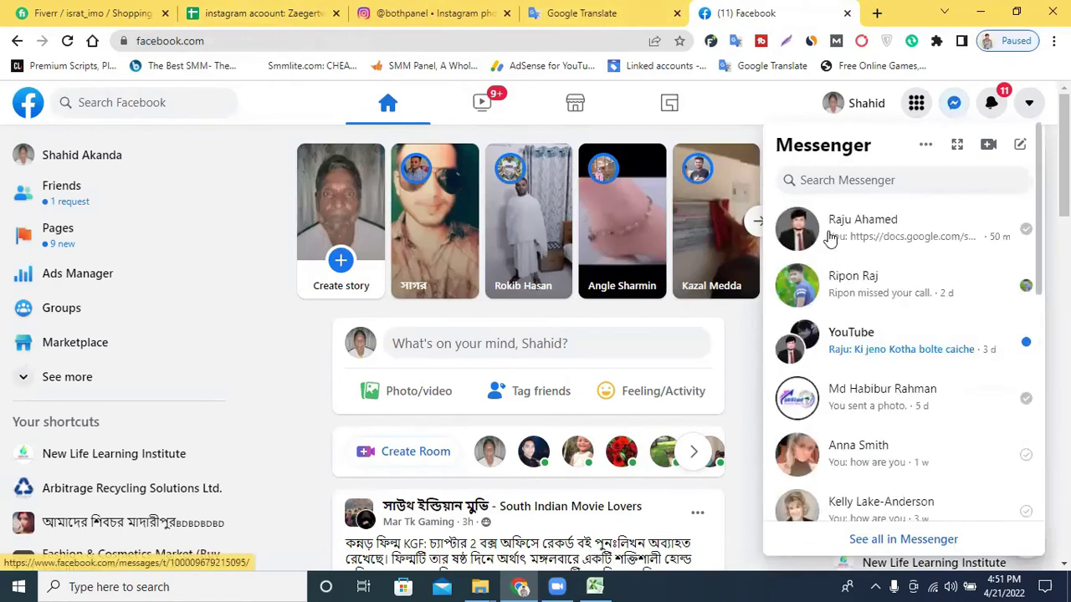
click(857, 240)
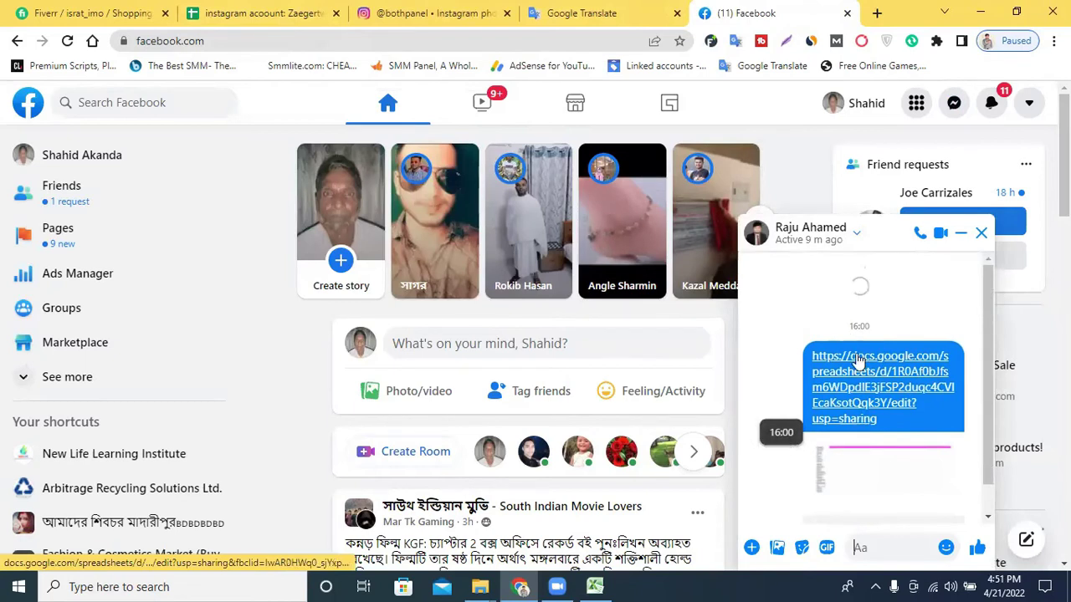
scroll(878, 402, up, 3)
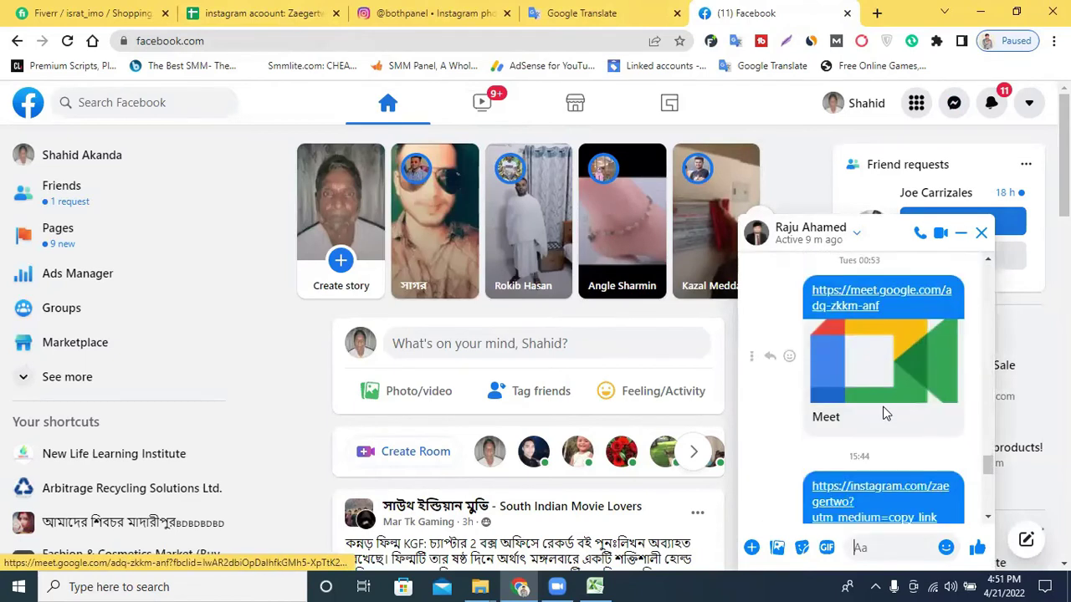
scroll(881, 410, down, 2)
click(866, 345)
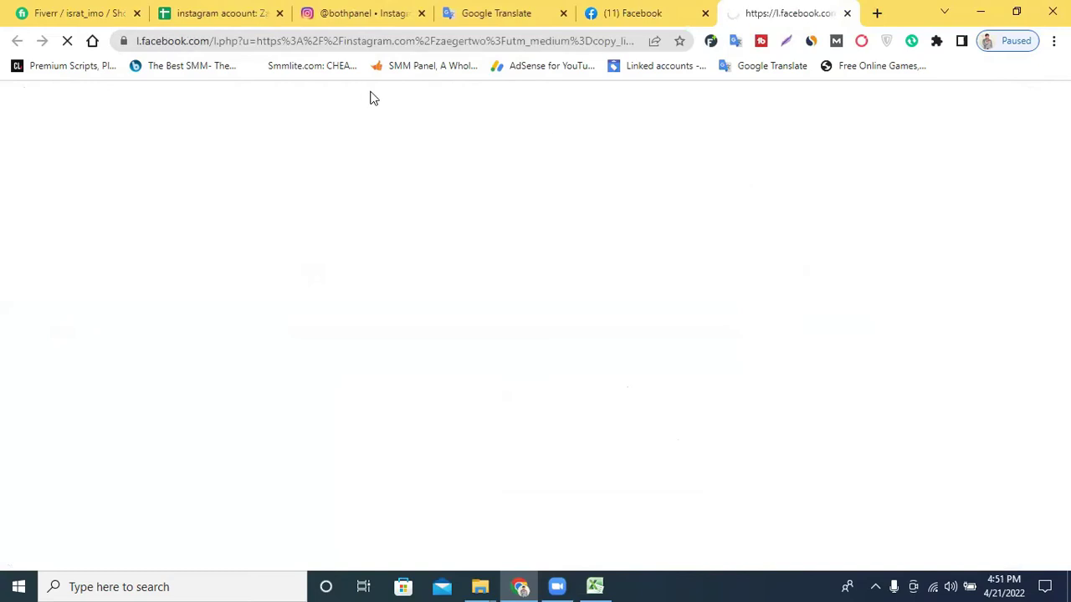
click(216, 12)
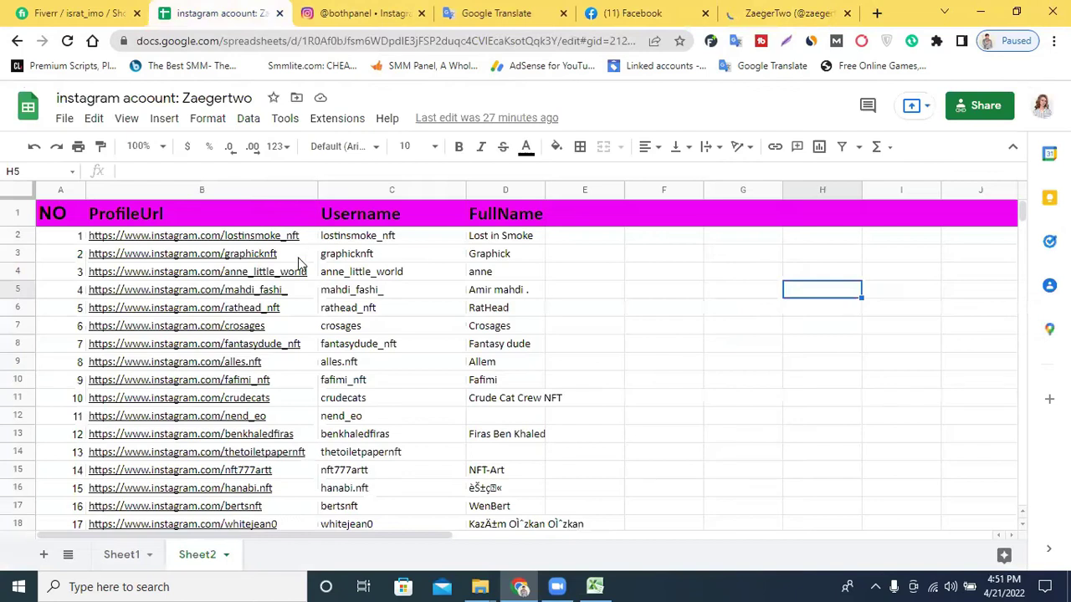
Step: Find the copied username in the Instagram profile's followers list using page search
click(782, 12)
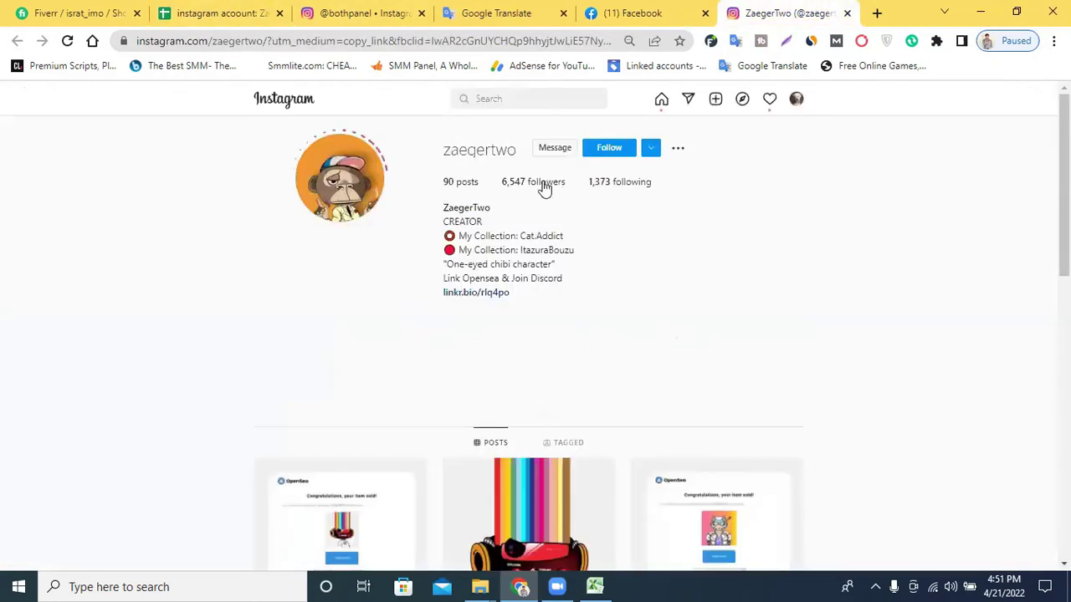
click(534, 186)
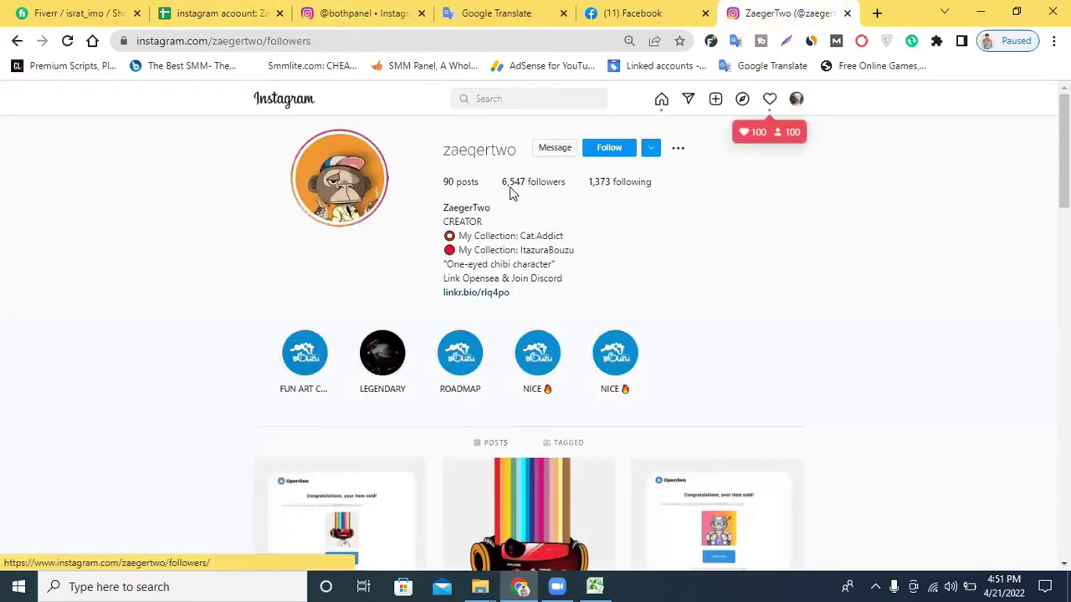
click(524, 184)
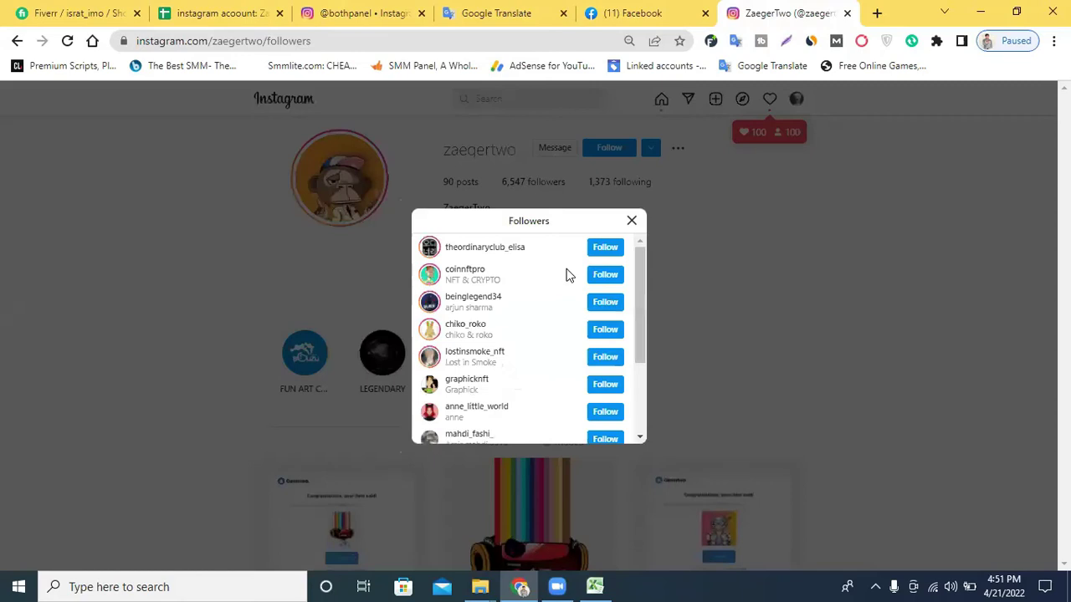
key(ctrl+f)
key(ctrl+v)
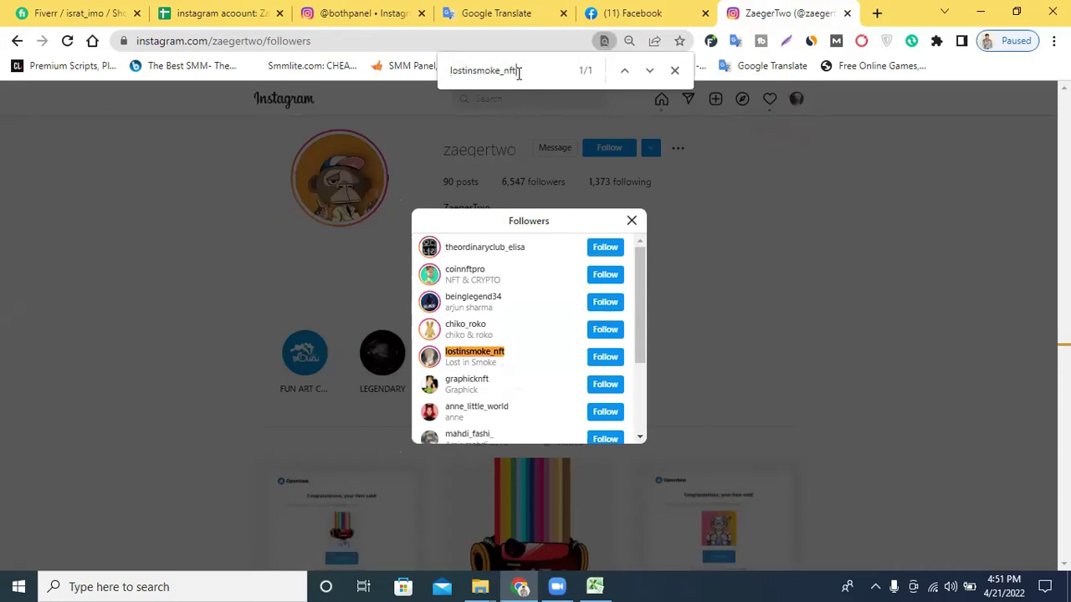
click(236, 14)
mouse_move(198, 240)
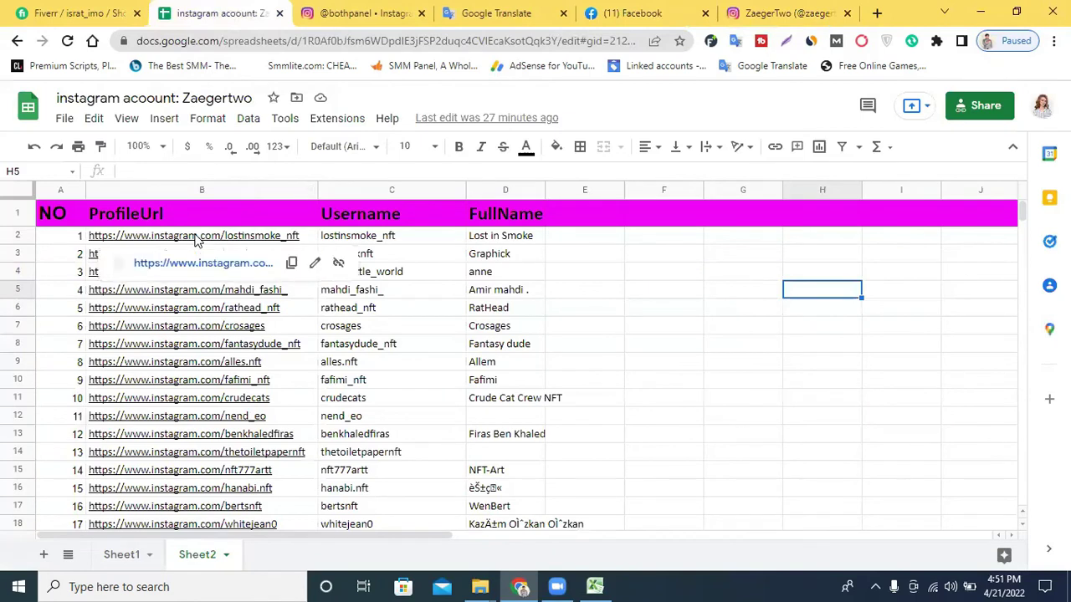
mouse_move(1022, 219)
mouse_down()
mouse_move(1028, 382)
mouse_move(1014, 289)
mouse_move(1017, 306)
mouse_up()
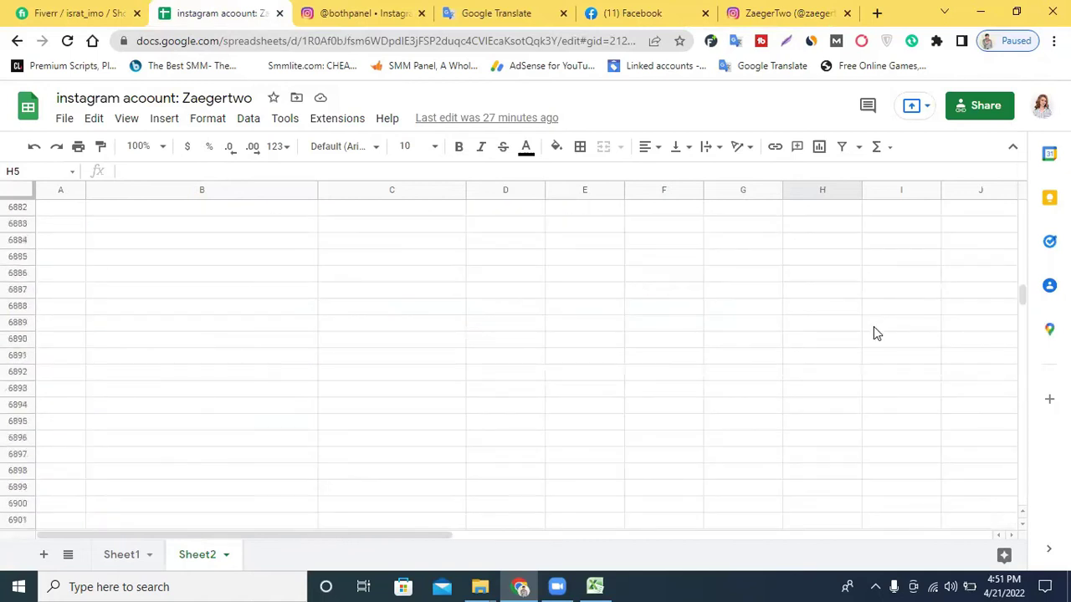
scroll(876, 333, up, 5)
scroll(876, 333, up, 5)
scroll(876, 333, up, 6)
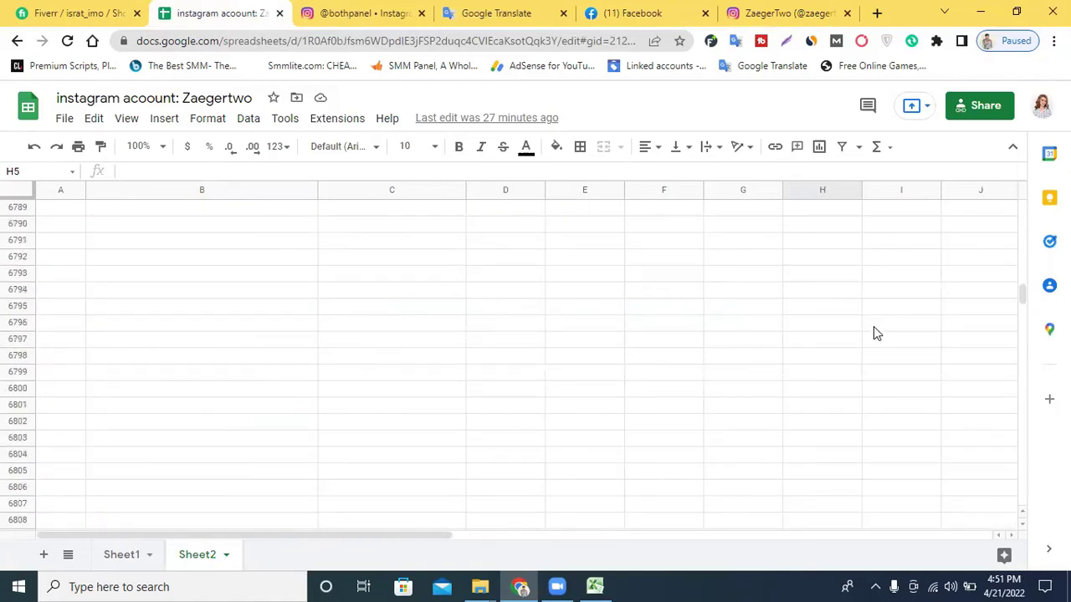
drag(1021, 298, 1021, 296)
scroll(803, 349, up, 1)
scroll(806, 332, up, 2)
scroll(807, 332, up, 4)
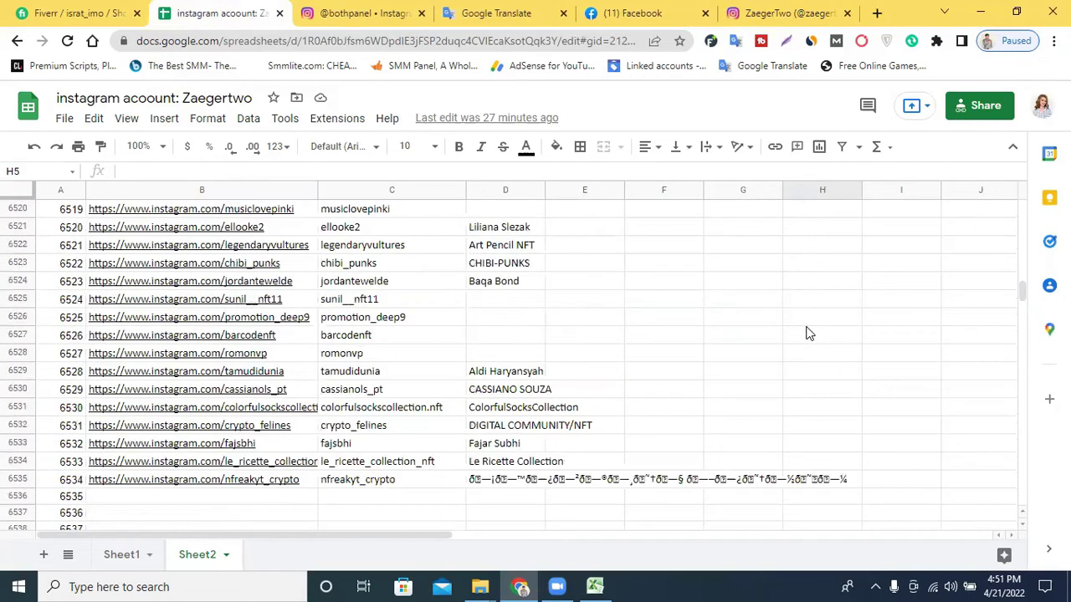
scroll(807, 333, down, 1)
scroll(155, 379, up, 8)
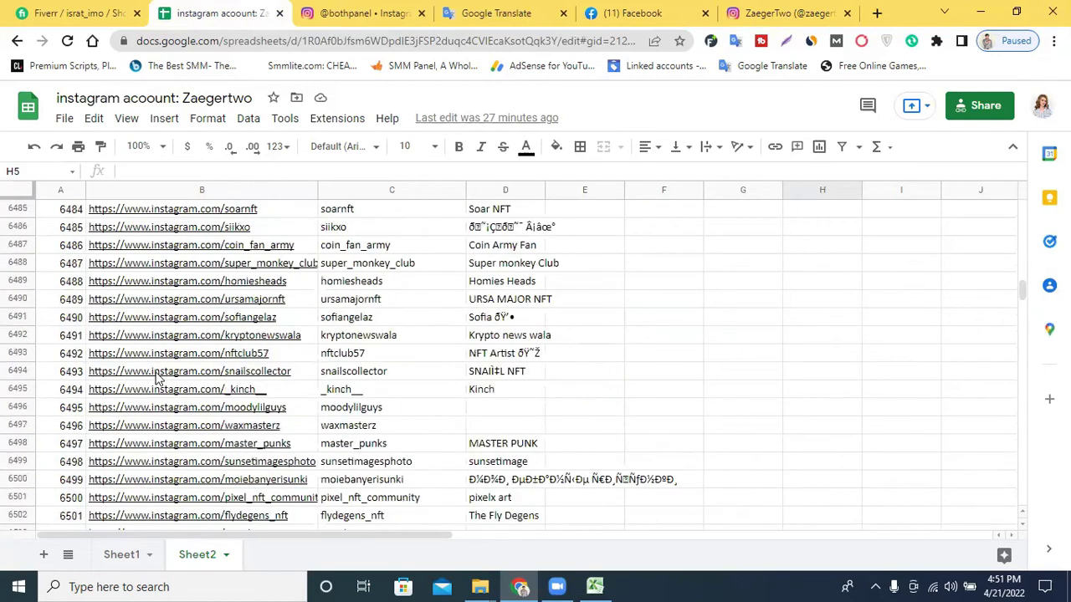
drag(1022, 293, 1021, 215)
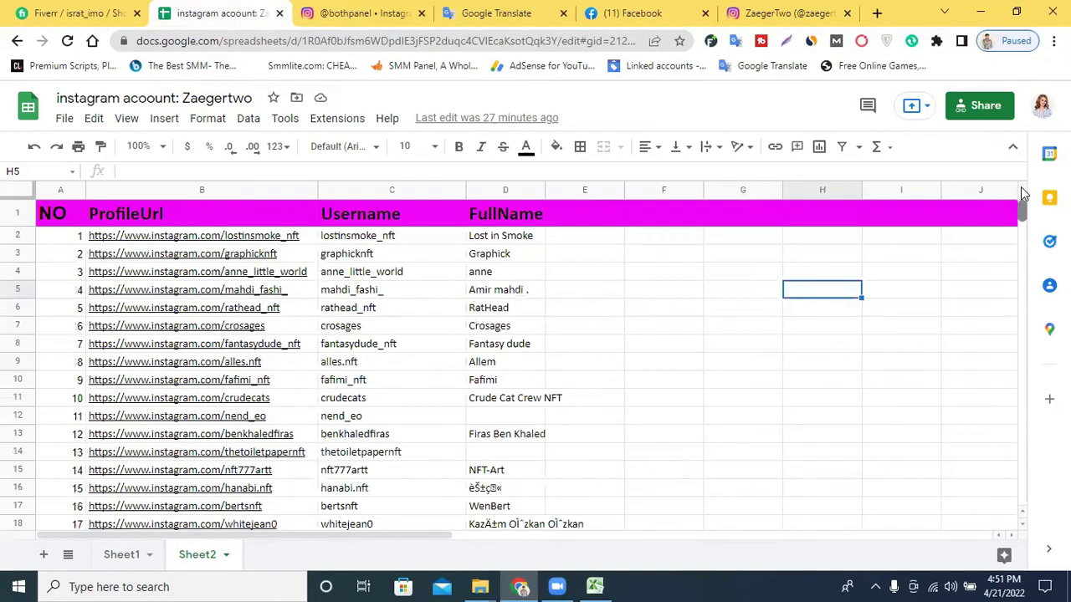
double_click(349, 259)
right_click(354, 262)
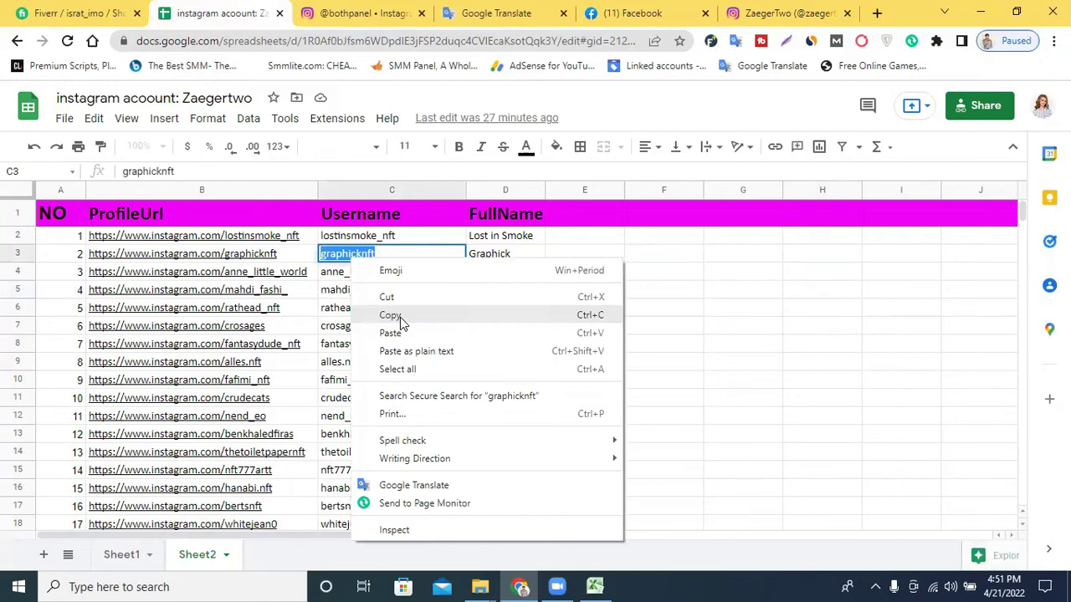
click(400, 317)
click(359, 12)
click(782, 13)
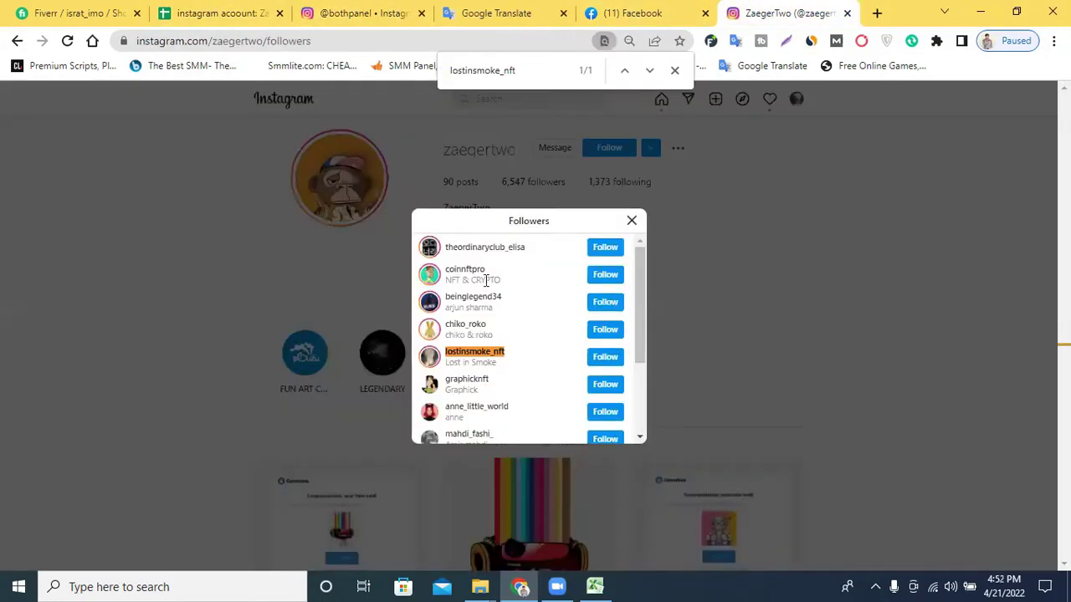
double_click(522, 68)
key(ctrl+v)
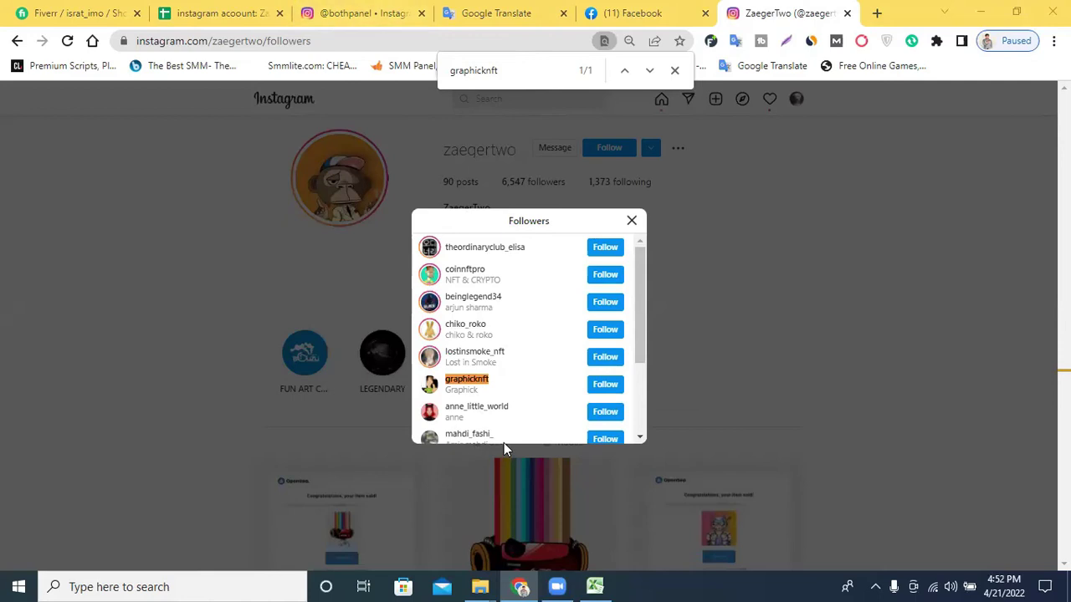
click(249, 10)
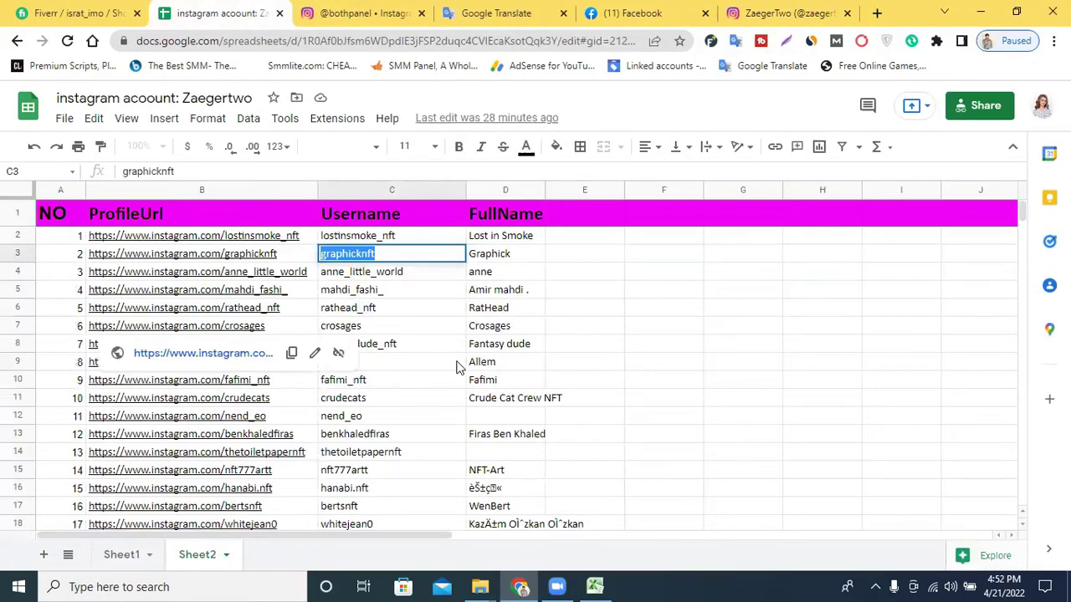
double_click(389, 401)
double_click(383, 378)
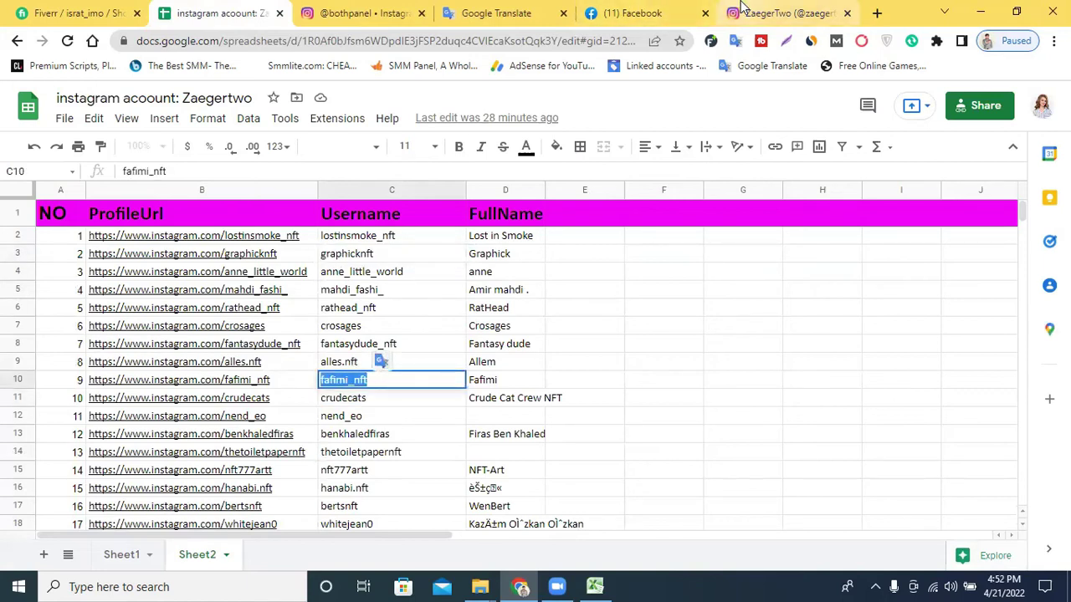
click(786, 12)
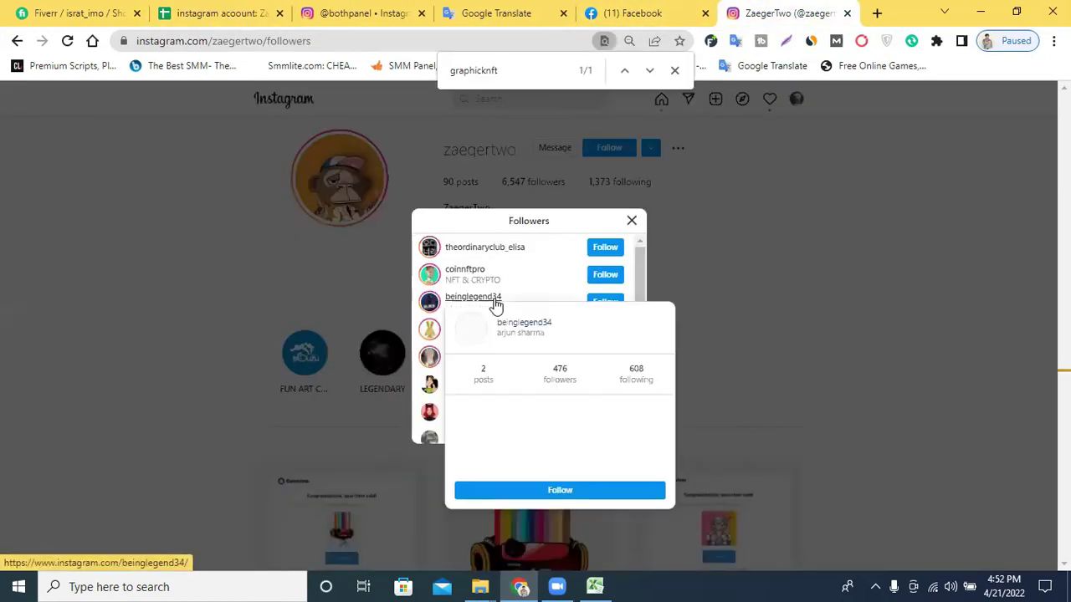
double_click(501, 71)
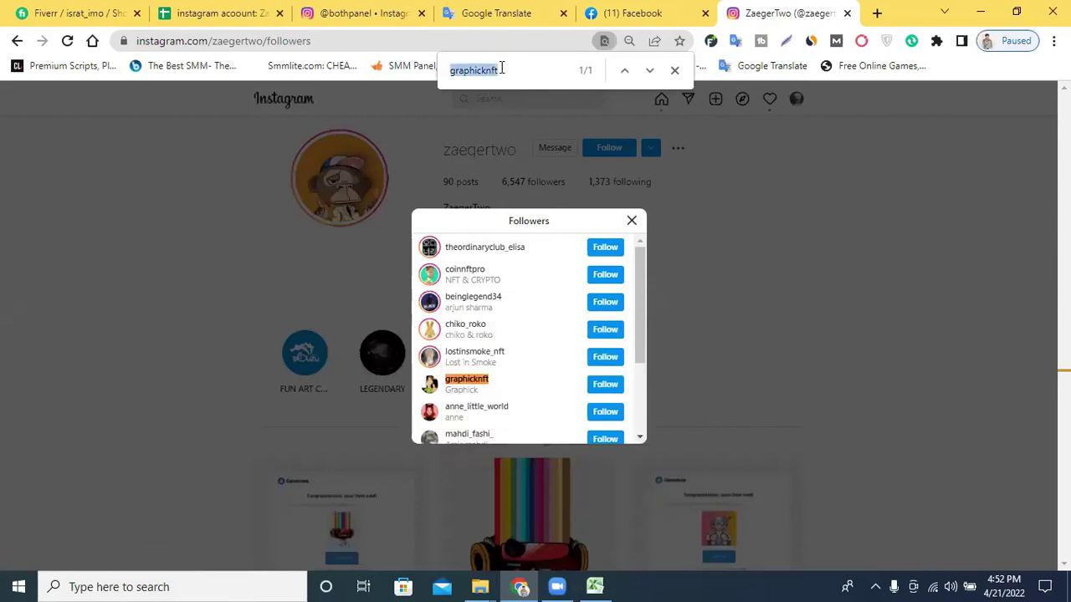
key(ctrl+v)
scroll(616, 298, down, 3)
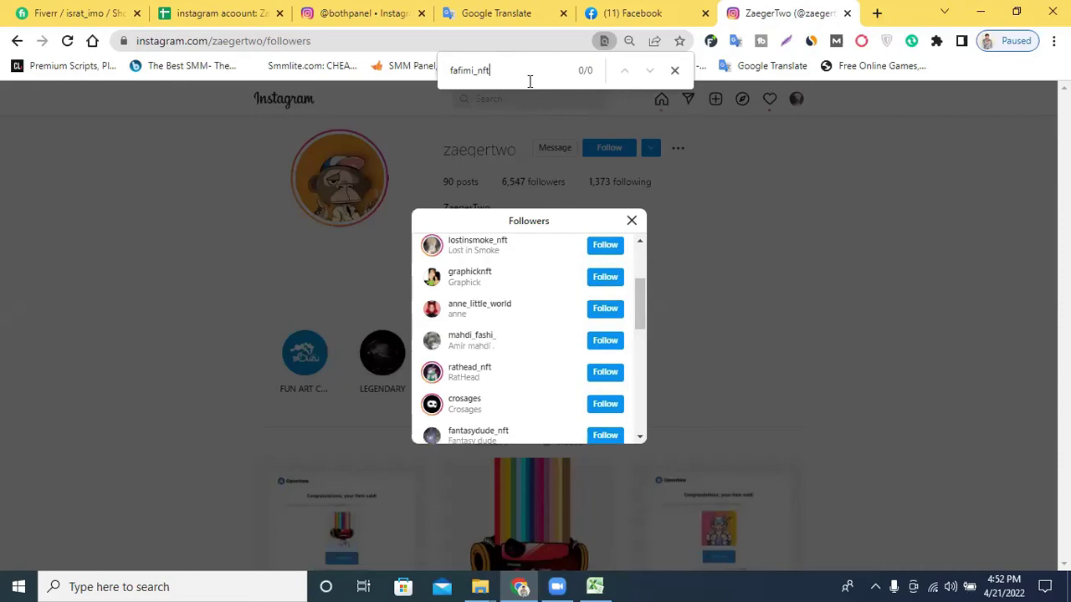
key(Return)
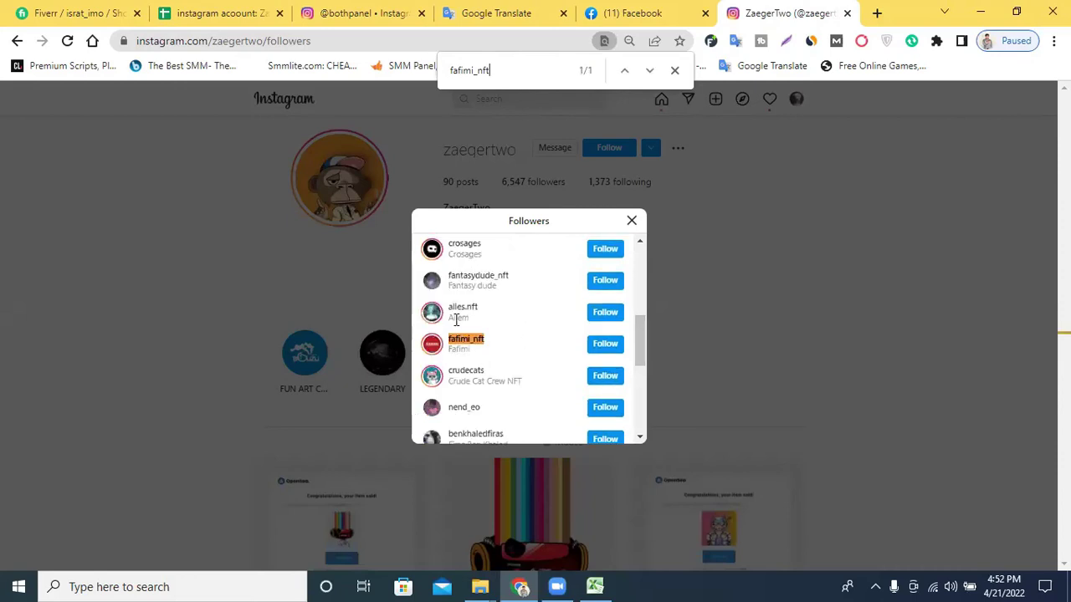
click(233, 8)
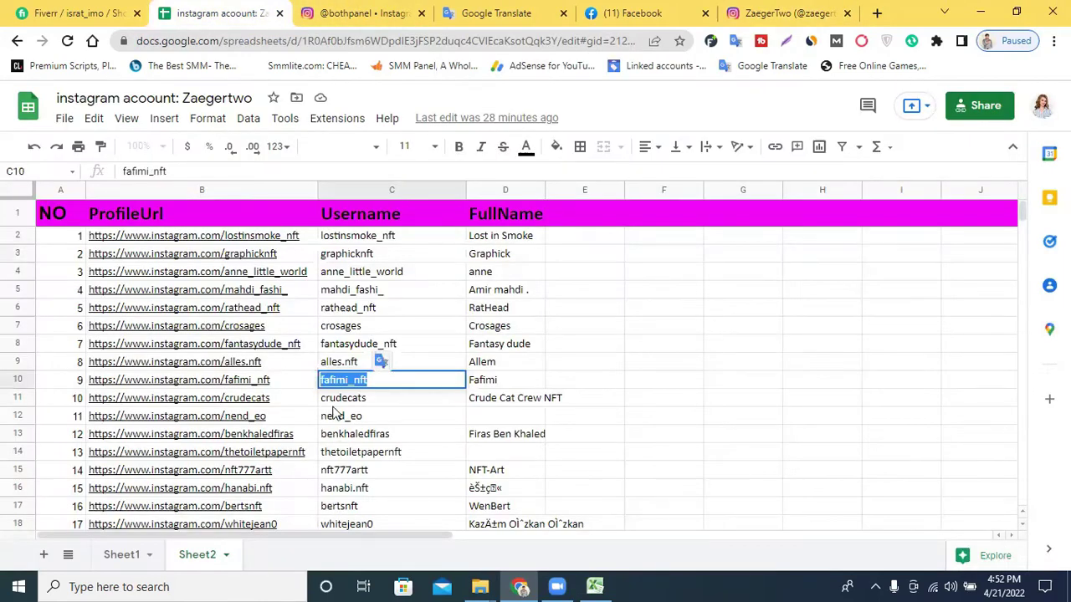
double_click(327, 369)
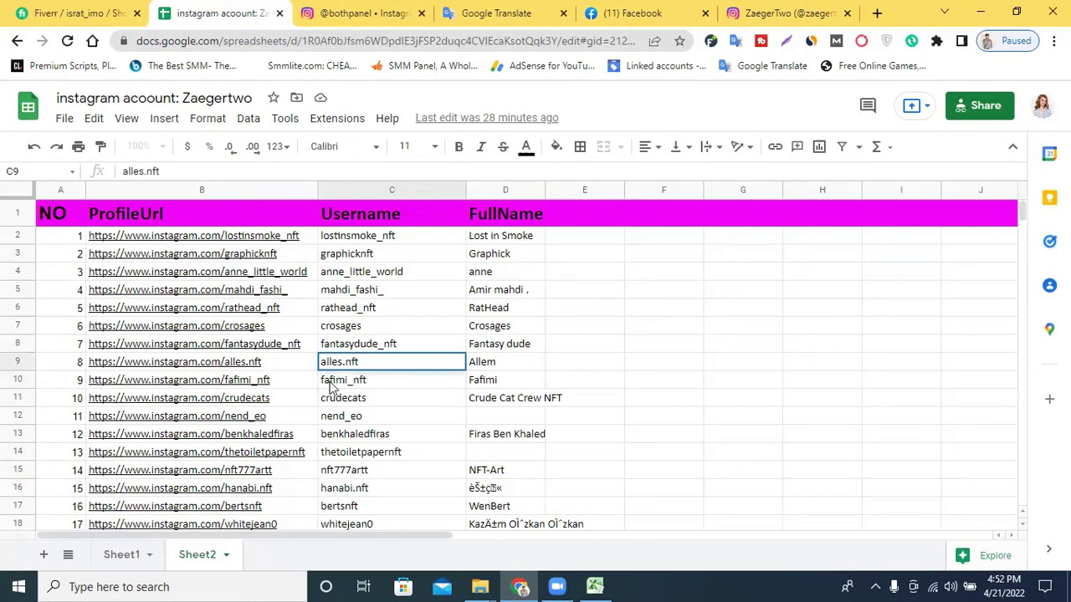
scroll(335, 393, down, 2)
scroll(413, 419, down, 4)
scroll(545, 444, up, 4)
scroll(698, 435, up, 2)
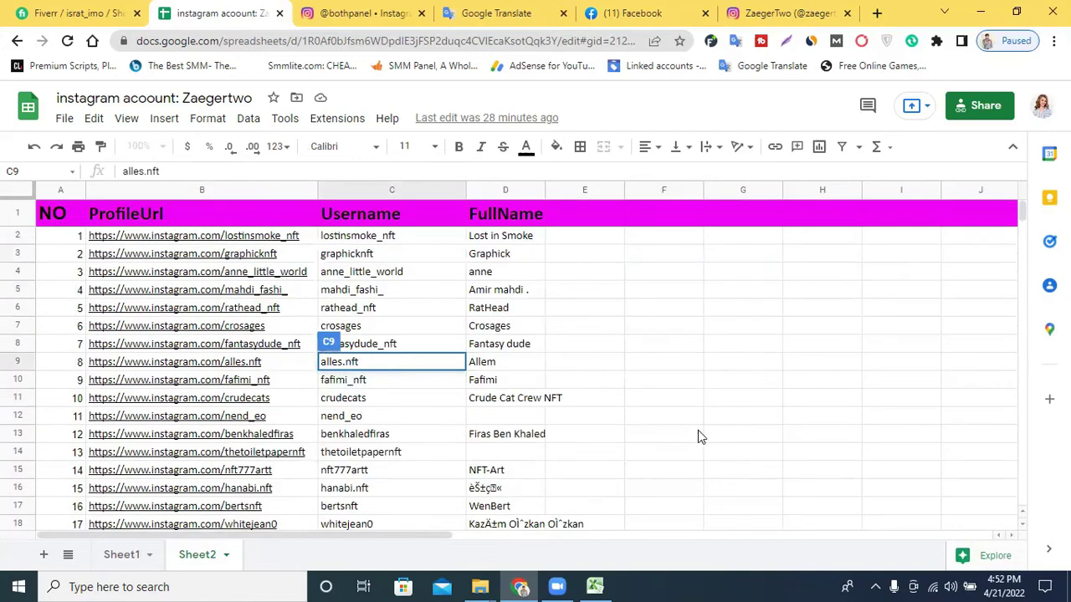
Step: Share the sheet so anyone with the link can edit, and copy its link
click(976, 107)
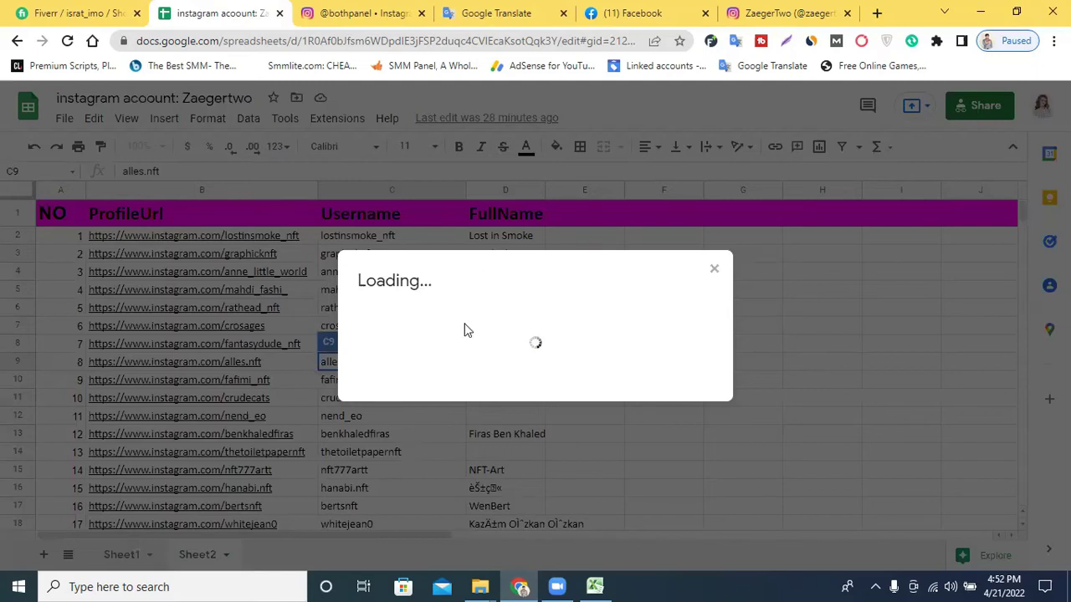
click(410, 423)
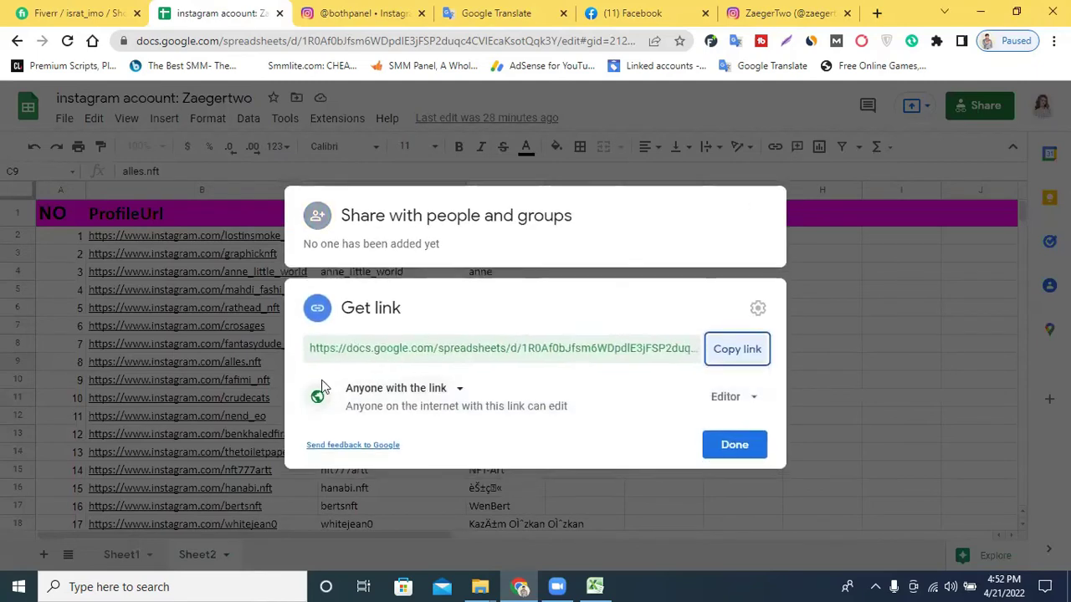
click(431, 388)
click(415, 470)
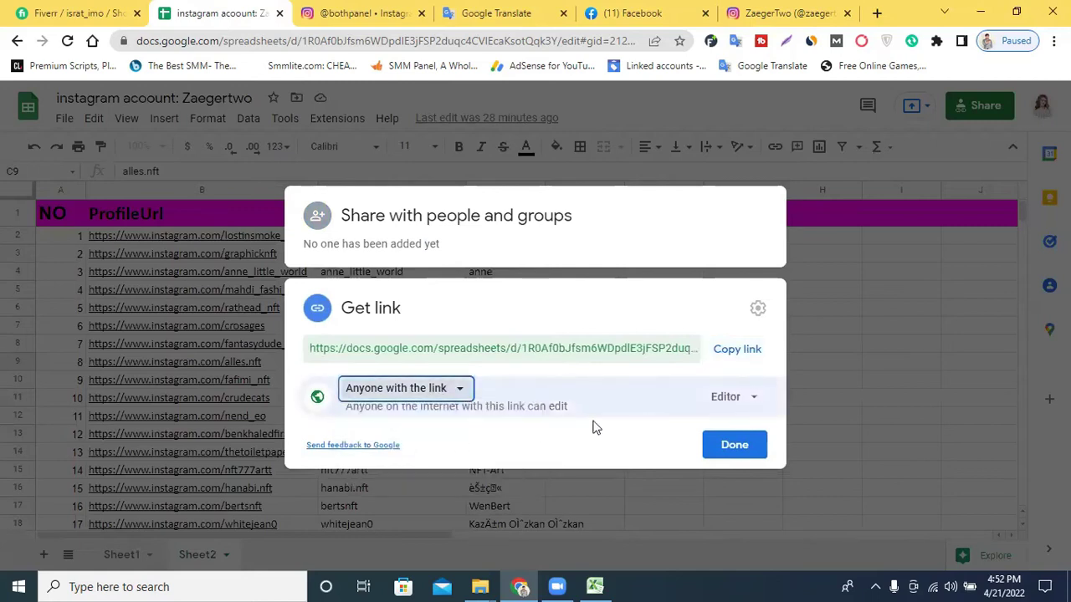
click(733, 404)
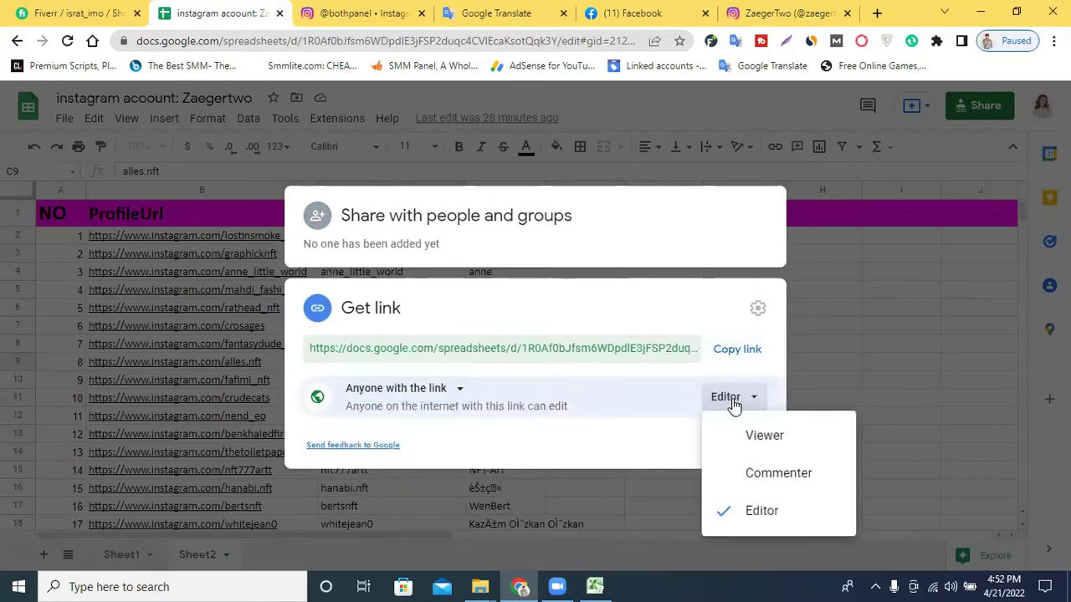
click(734, 351)
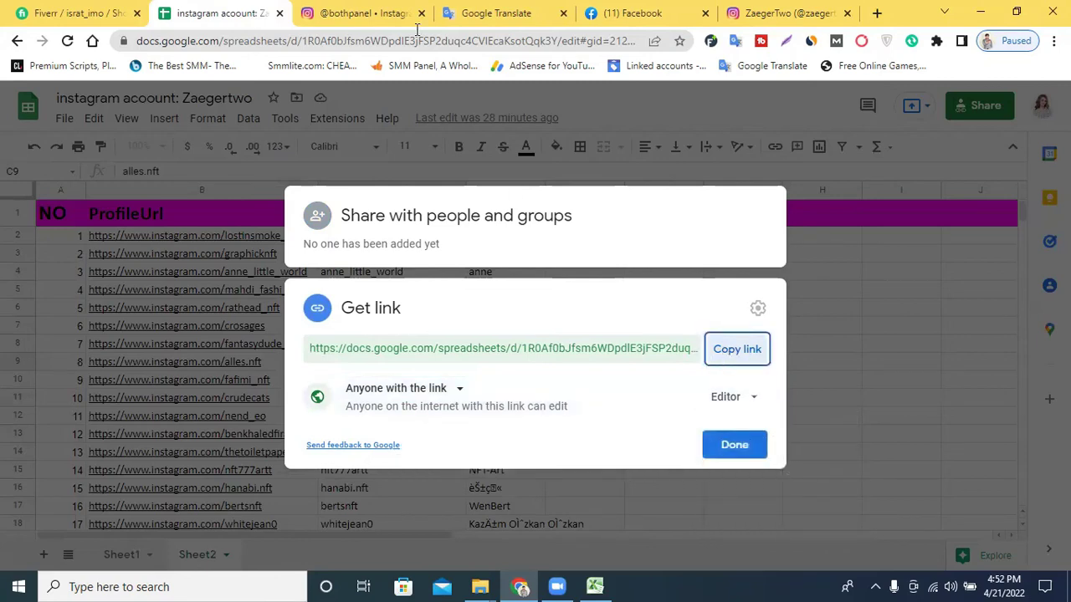
click(731, 400)
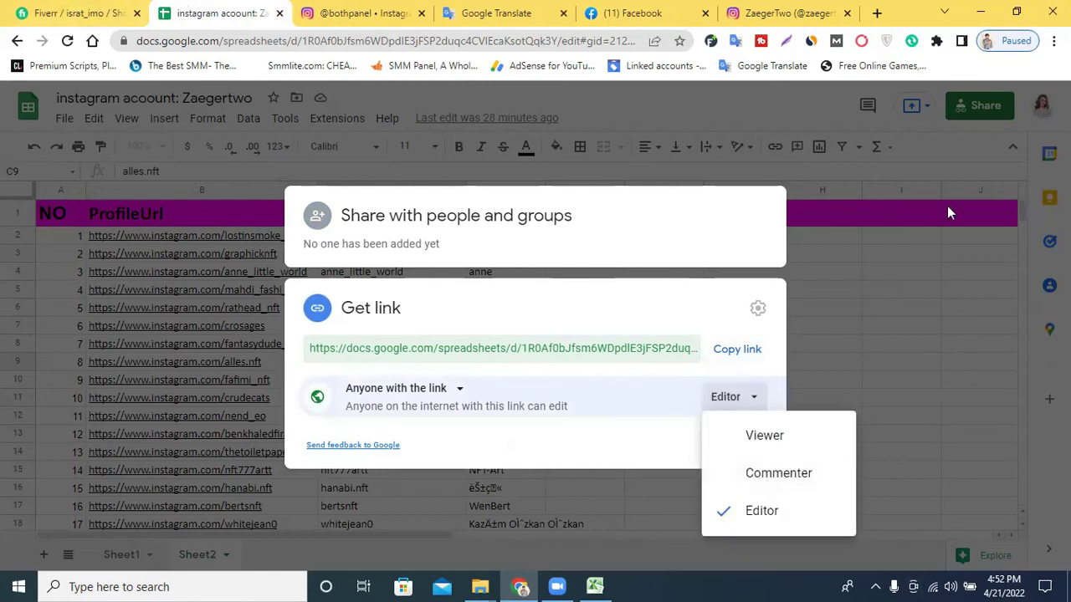
click(900, 252)
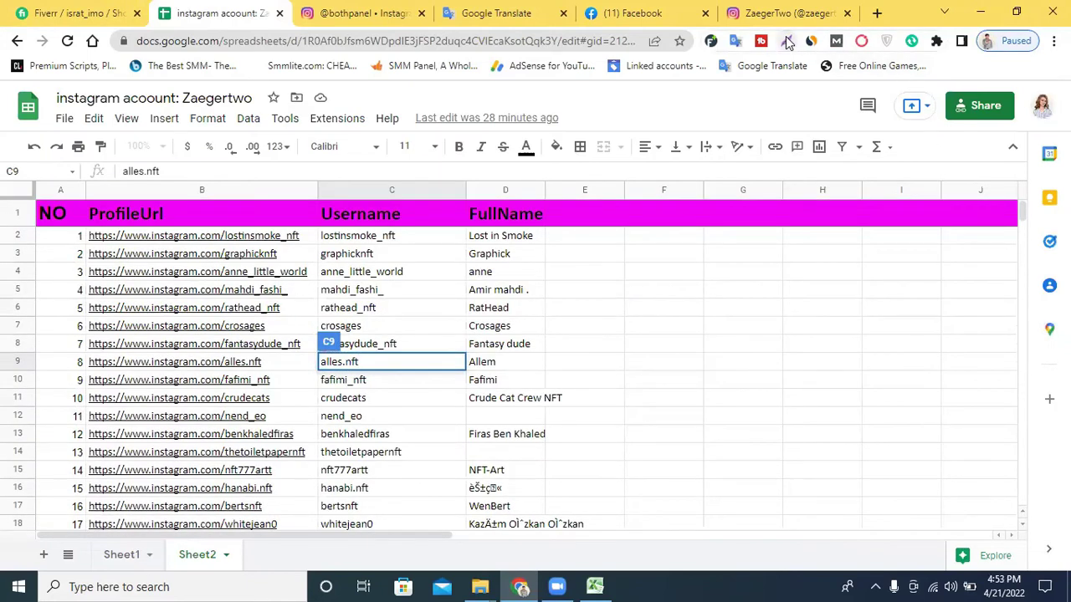
Step: Capture the spreadsheet area, including the title, and draw arrows to the Sheet1 and Sheet2 tabs
key(Print)
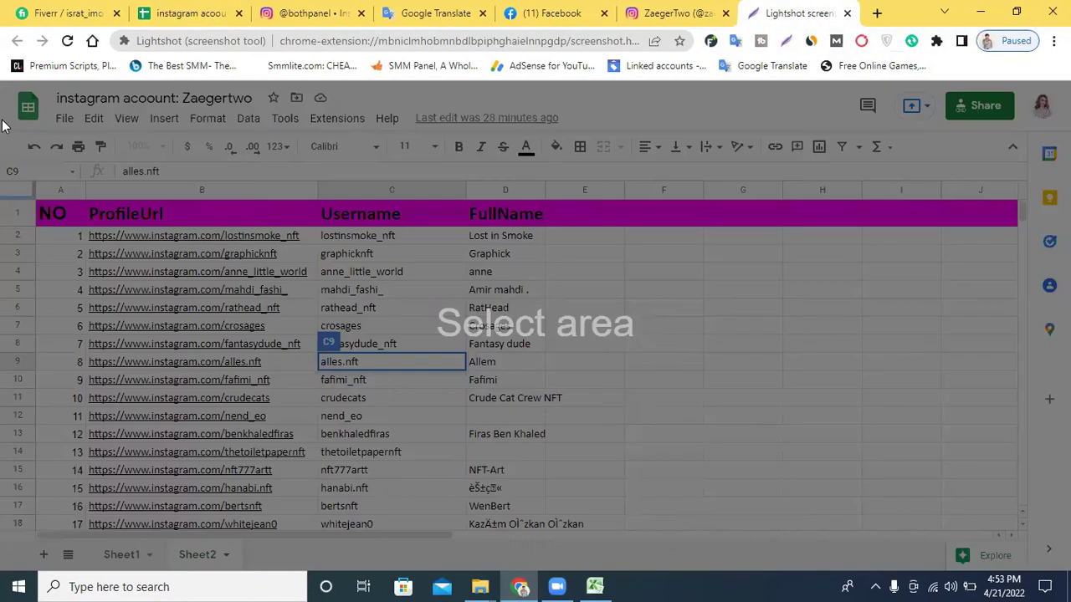
drag(7, 95, 1066, 571)
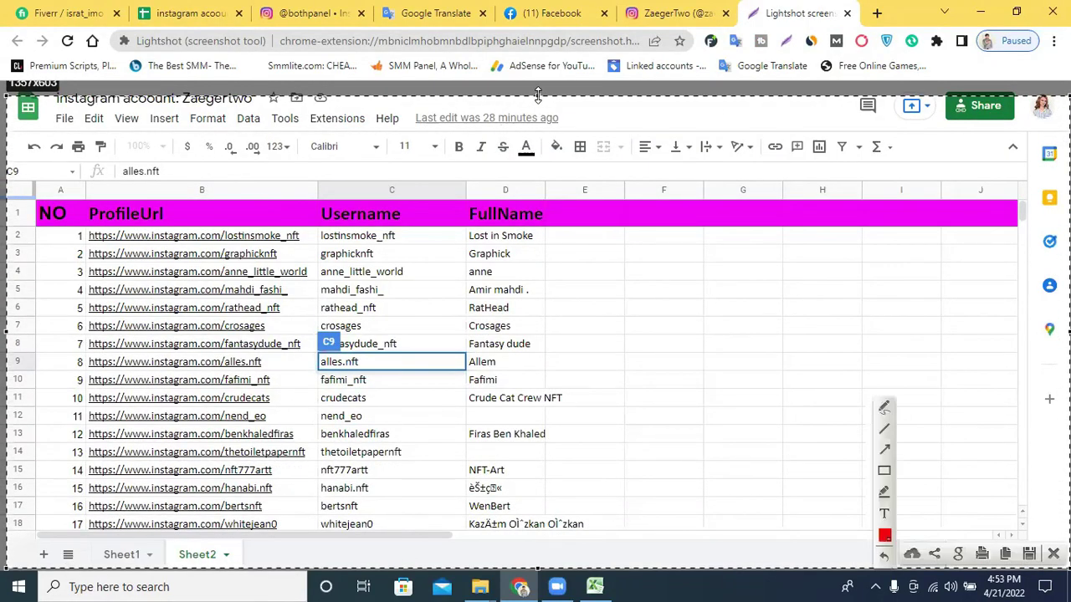
drag(538, 95, 538, 84)
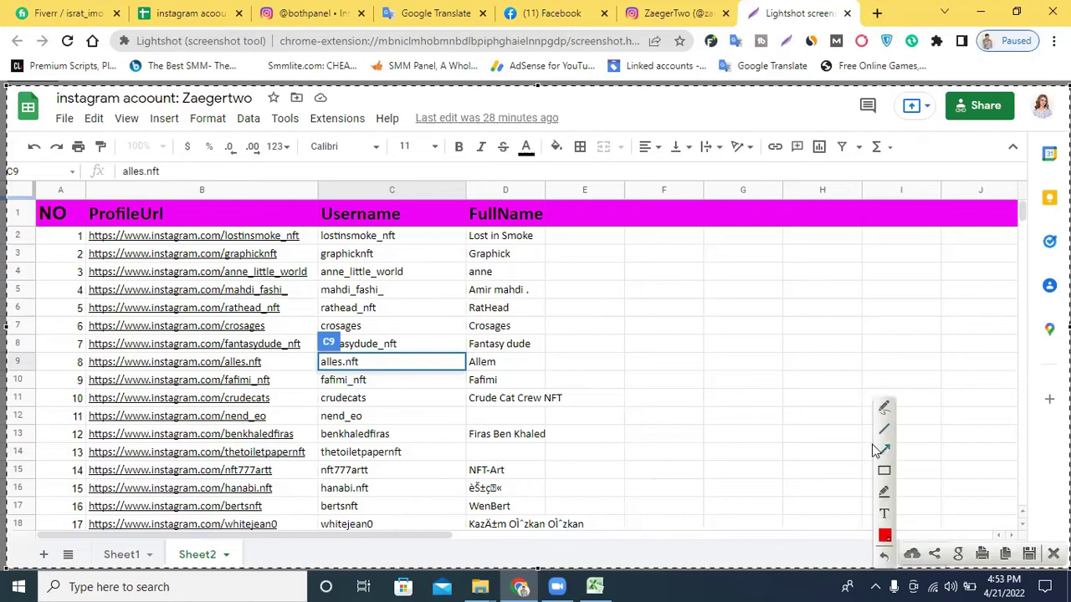
drag(295, 343, 117, 542)
drag(498, 349, 484, 363)
drag(410, 447, 219, 554)
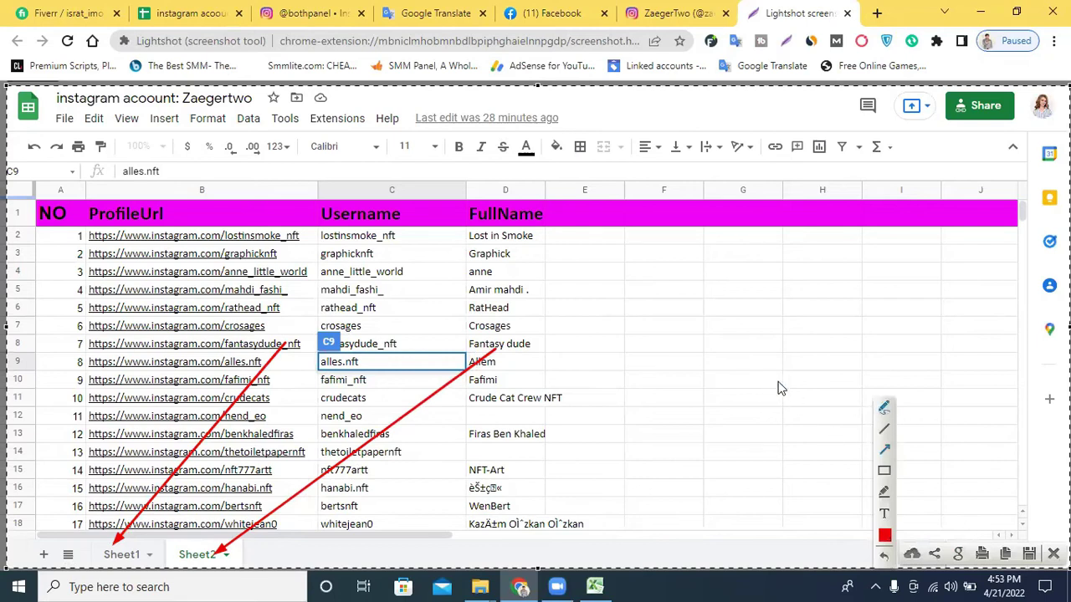
Step: Handwrite a red 6 beside the table and undo the stray 0
drag(683, 286, 658, 343)
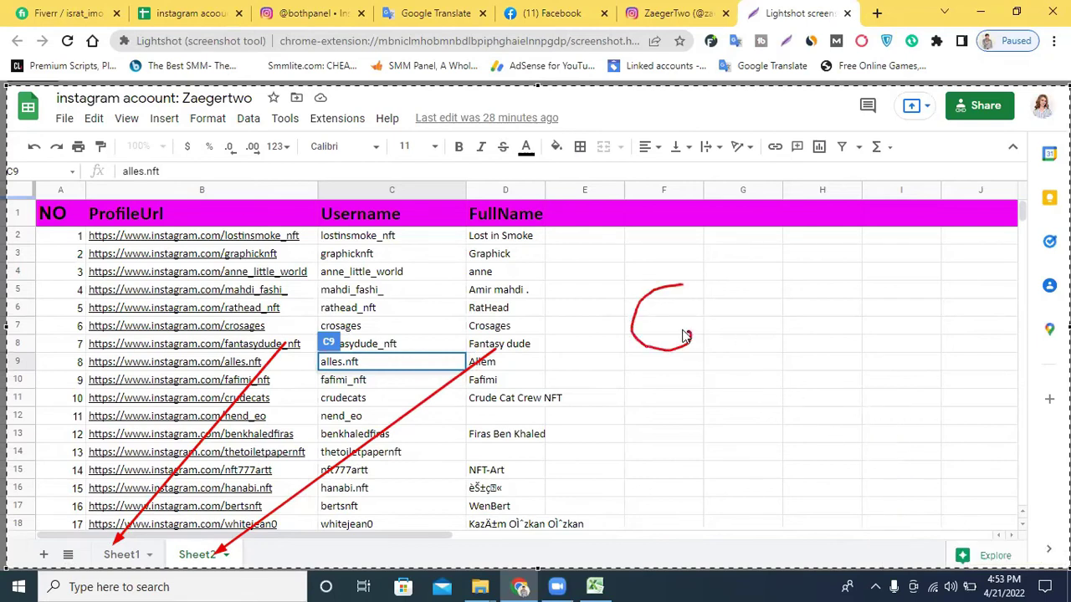
drag(749, 270, 729, 284)
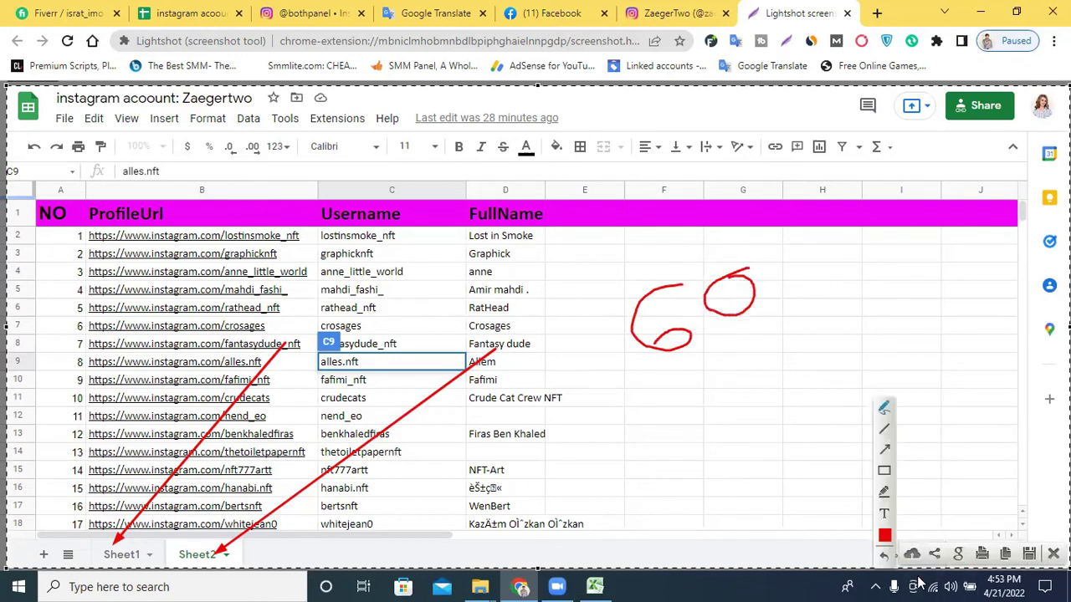
key(ctrl+z)
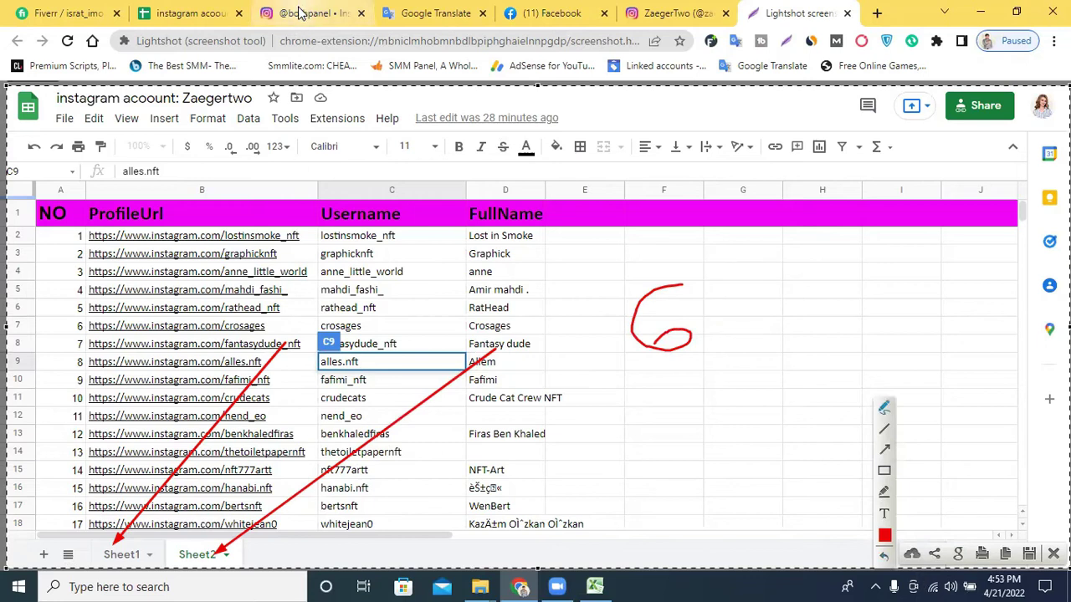
Step: Check the bothpanel and ZaegerTwo Instagram pages, closing the followers list
click(305, 12)
click(646, 12)
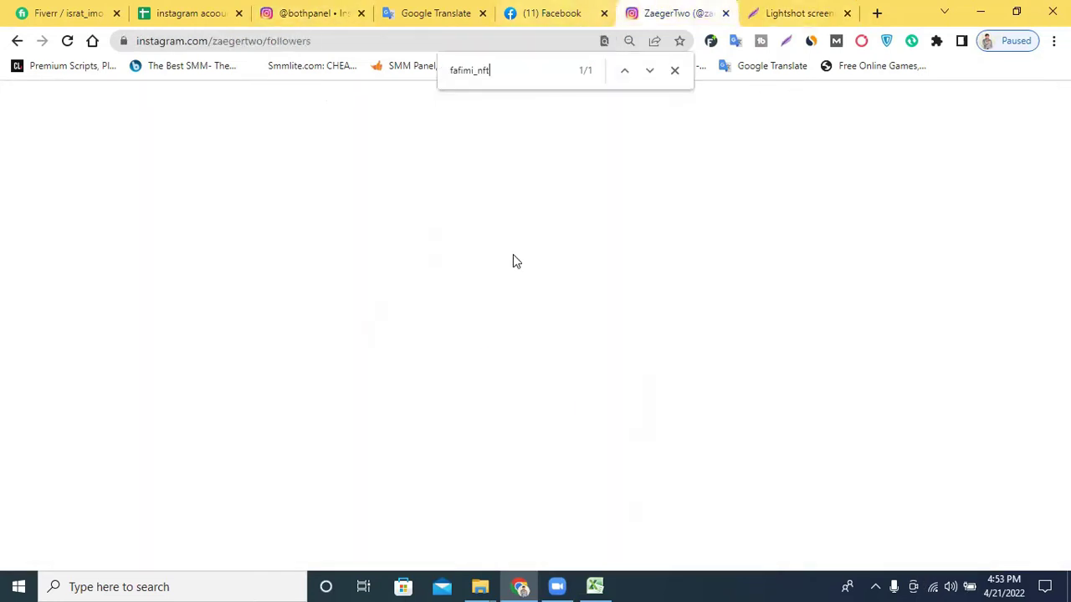
click(633, 219)
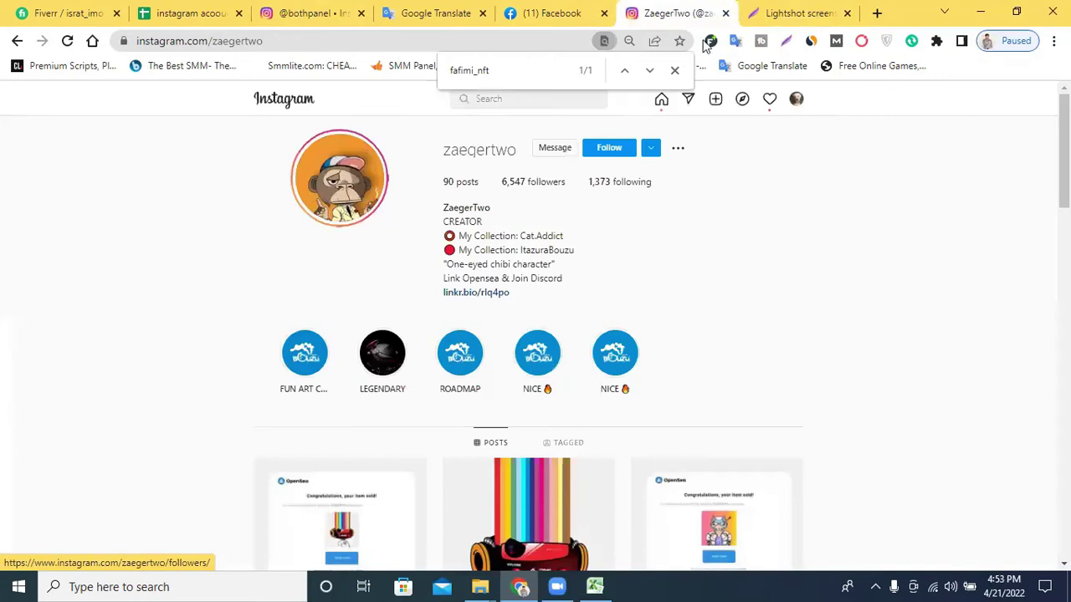
click(772, 12)
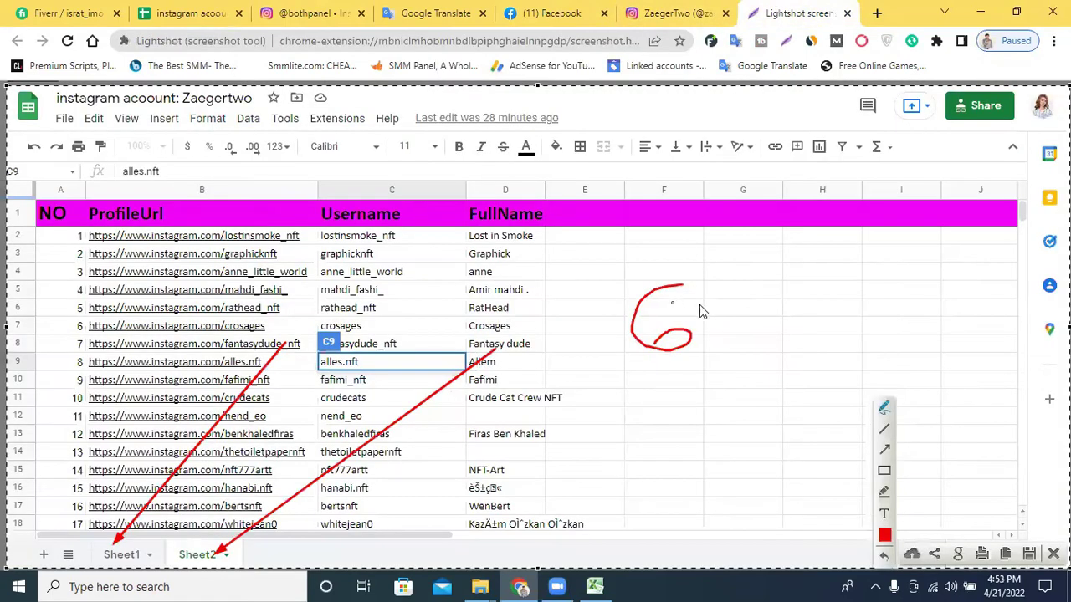
Step: Finish the handwritten red number 6545 on the screenshot and return to the spreadsheet
drag(722, 282, 729, 349)
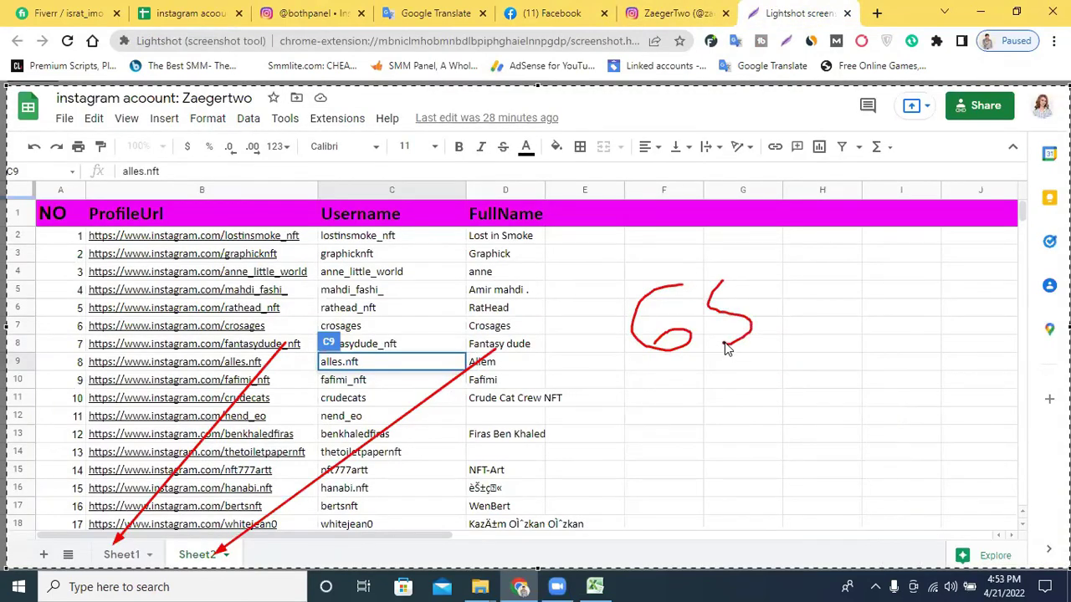
mouse_move(718, 284)
mouse_down()
mouse_move(811, 272)
mouse_move(853, 371)
mouse_up()
click(830, 268)
mouse_move(831, 269)
mouse_down()
mouse_move(813, 345)
mouse_move(862, 290)
mouse_up()
drag(895, 252, 880, 311)
drag(879, 261, 937, 236)
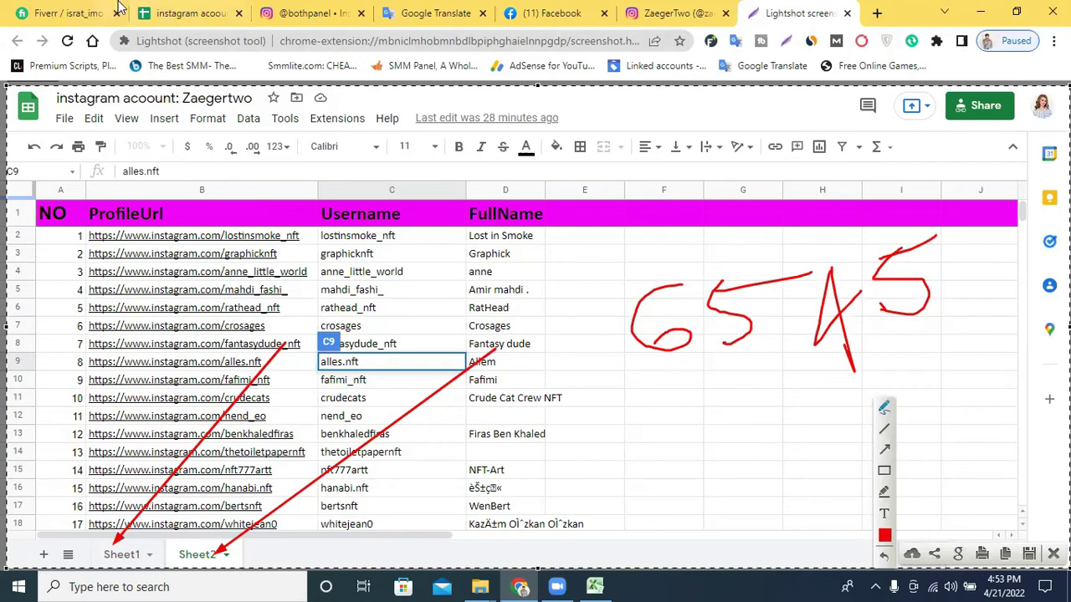
click(175, 12)
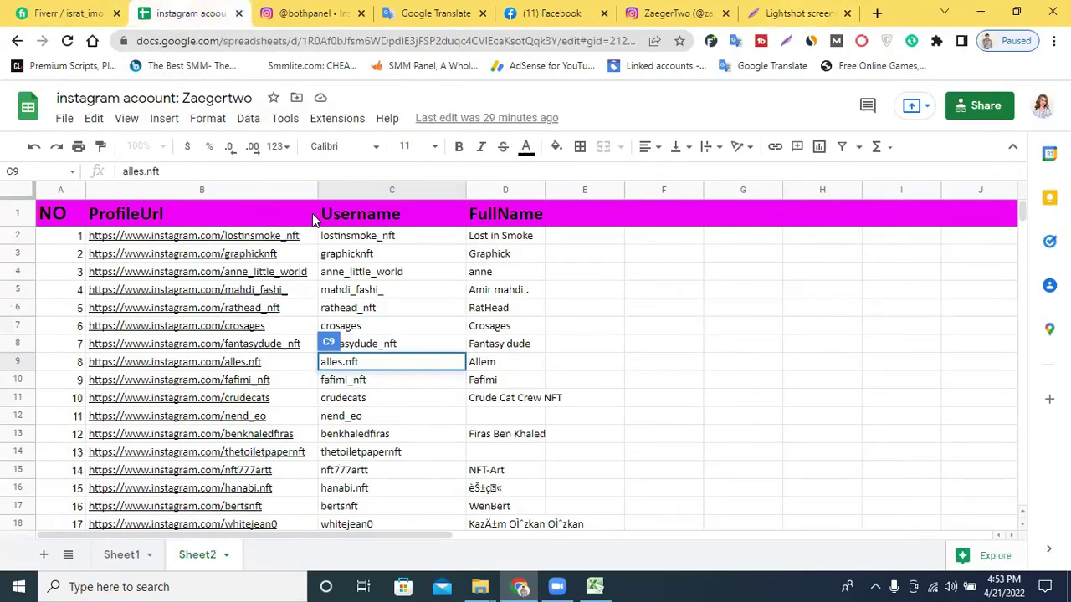
Step: Scroll to the bottom of Sheet1 to see its last entry, 3411, then return to Lightshot
click(121, 559)
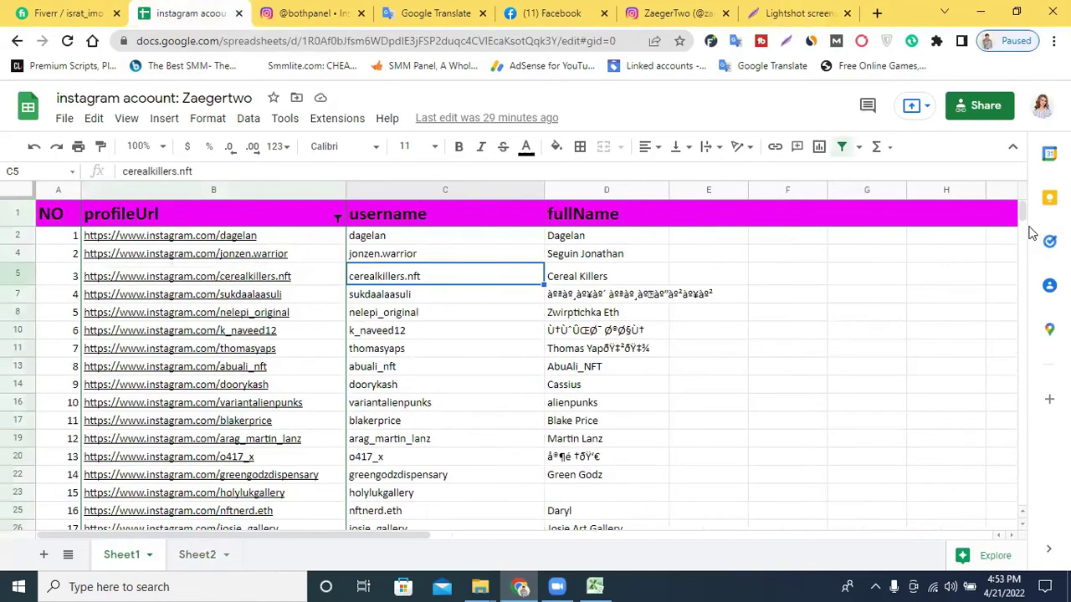
mouse_move(1024, 212)
mouse_down()
mouse_move(1024, 371)
mouse_move(1014, 289)
mouse_up()
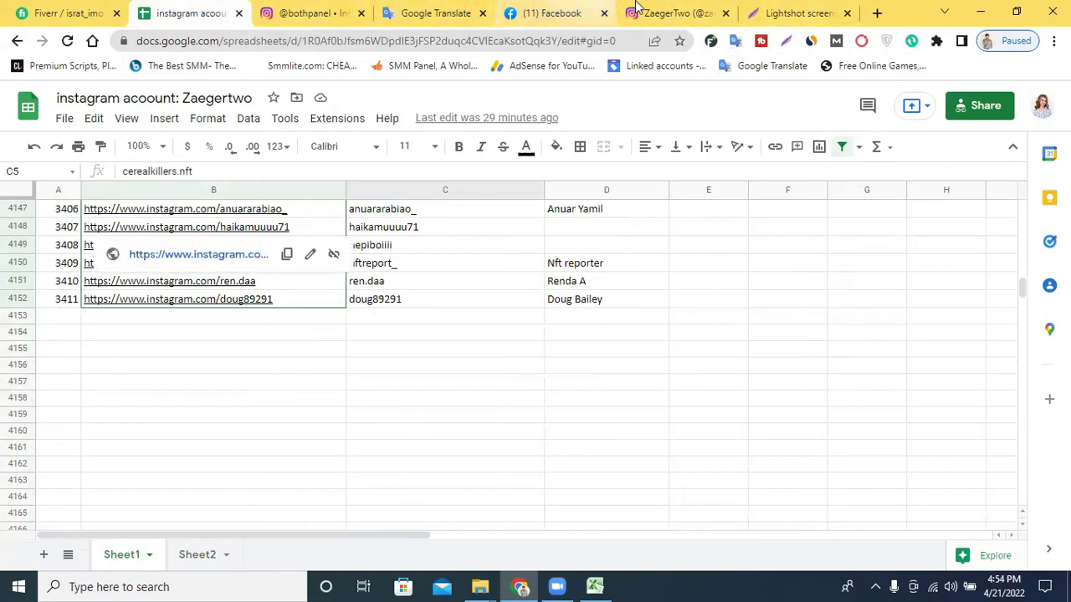
click(805, 12)
Step: Handwrite the red number 3411 below 6545
mouse_move(646, 409)
mouse_down()
mouse_move(675, 485)
mouse_move(637, 485)
mouse_up()
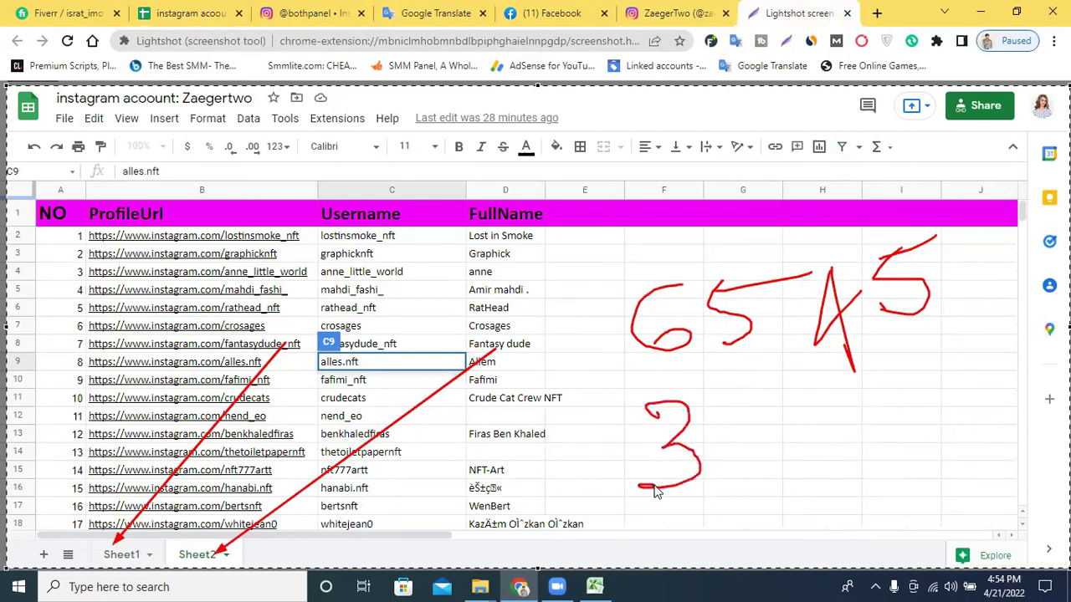
mouse_move(728, 393)
mouse_down()
mouse_move(763, 464)
mouse_move(729, 448)
mouse_move(778, 410)
mouse_up()
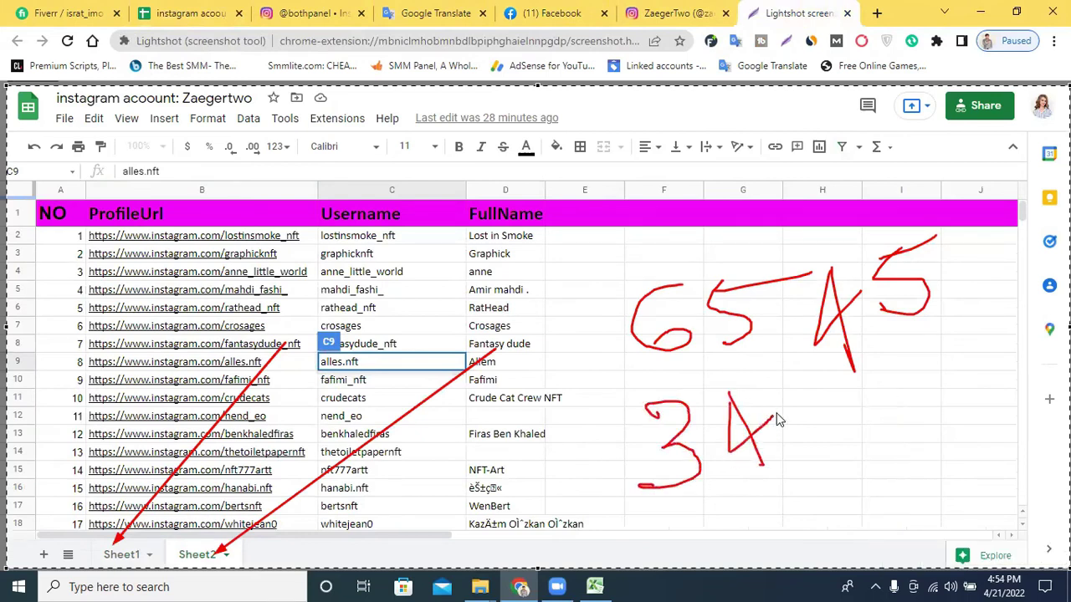
drag(788, 374, 805, 449)
drag(810, 381, 826, 443)
mouse_move(785, 378)
mouse_down()
mouse_move(797, 456)
mouse_move(851, 427)
mouse_up()
click(812, 411)
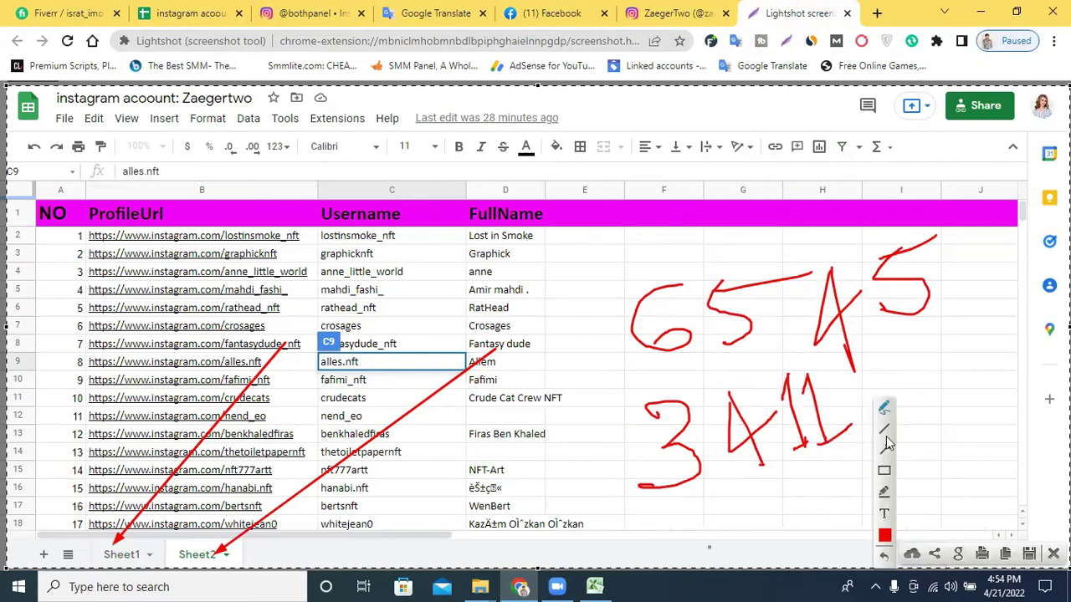
Step: Draw arrows from 3411 to the Sheet1 tab and from 6545 to Sheet2
click(886, 443)
drag(667, 457, 138, 558)
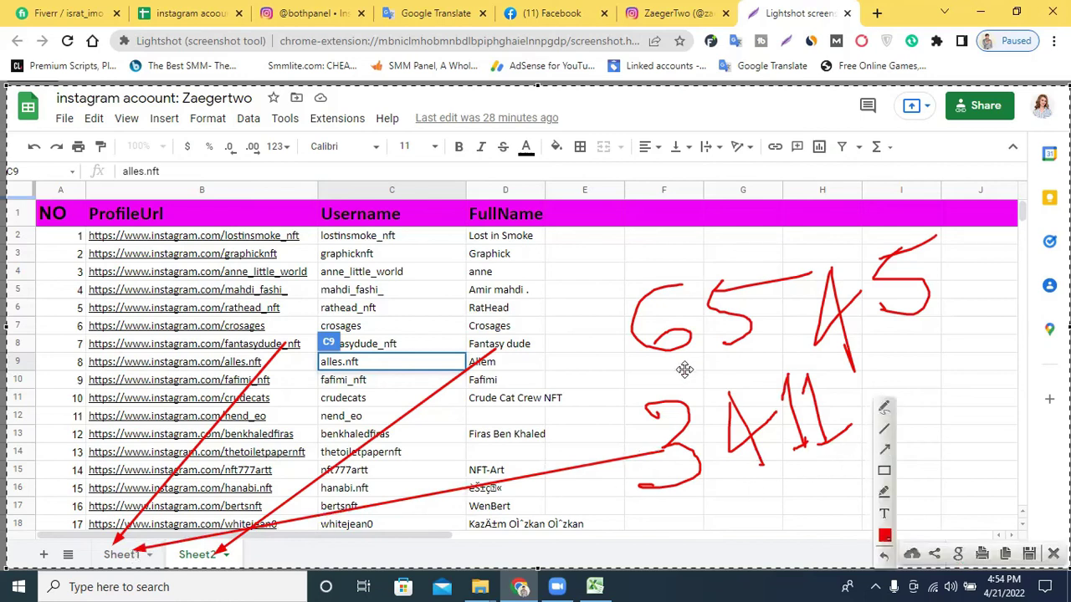
drag(637, 322, 216, 559)
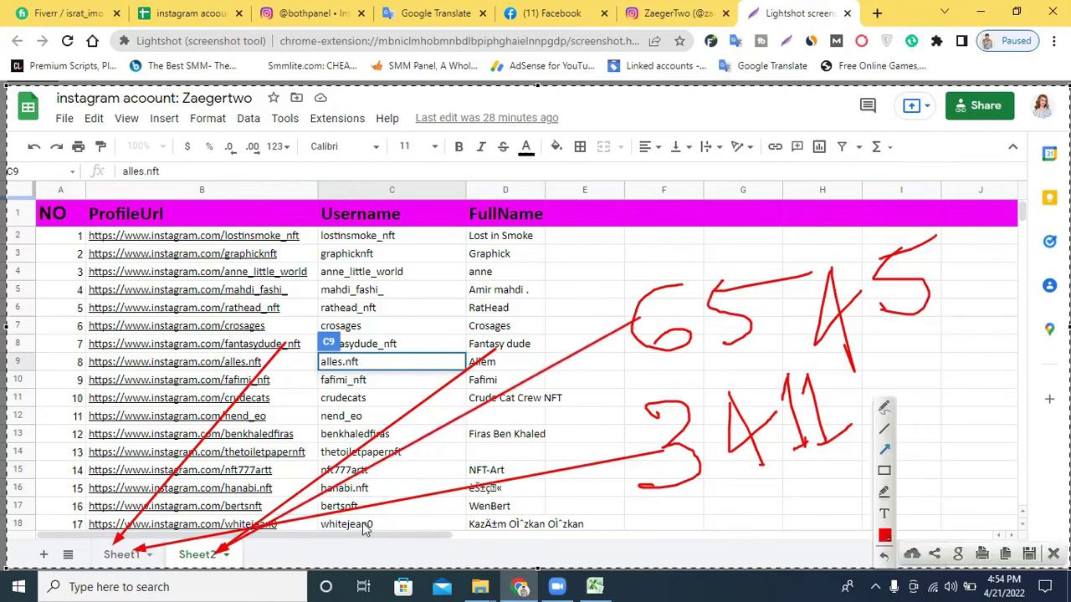
Step: Save the annotated screenshot to Downloads as Screenshot (9)
click(820, 282)
click(1025, 552)
click(404, 353)
click(676, 14)
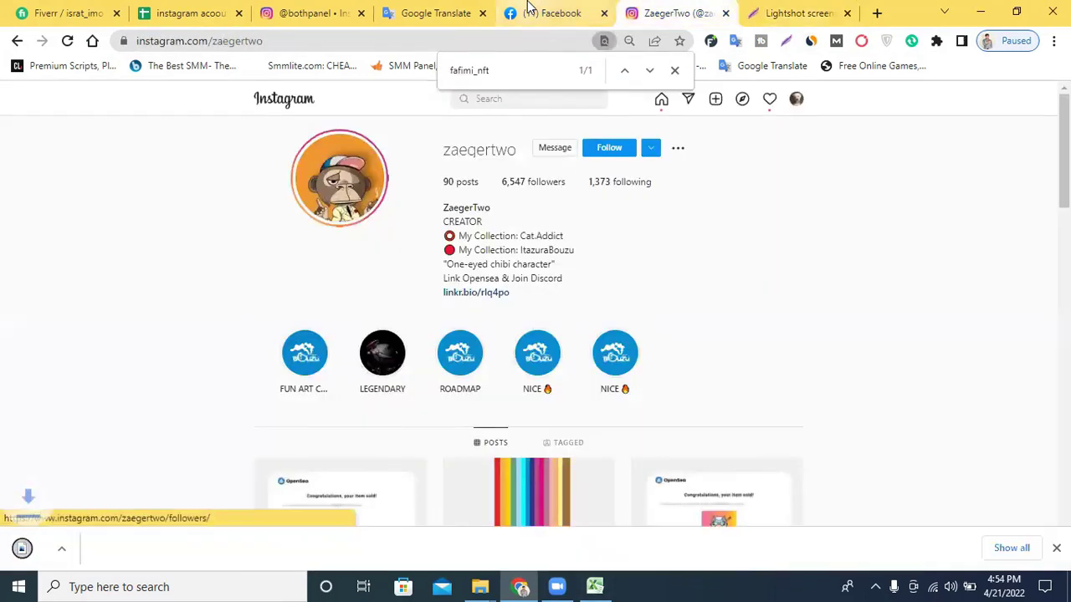
Step: Review the English delivery message in Google Translate and close the empty photo viewer
click(428, 10)
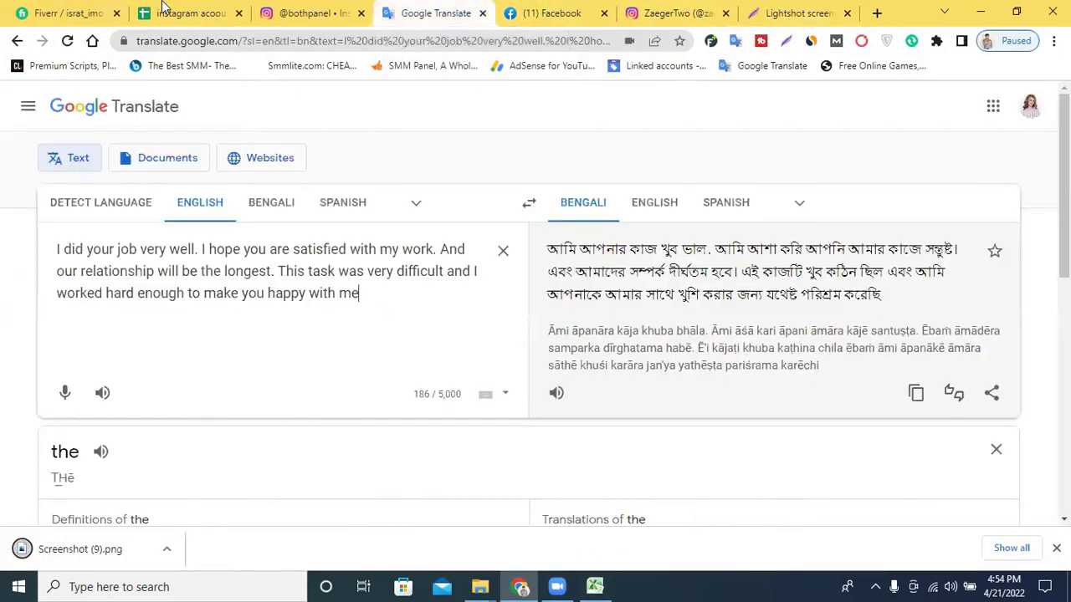
click(163, 12)
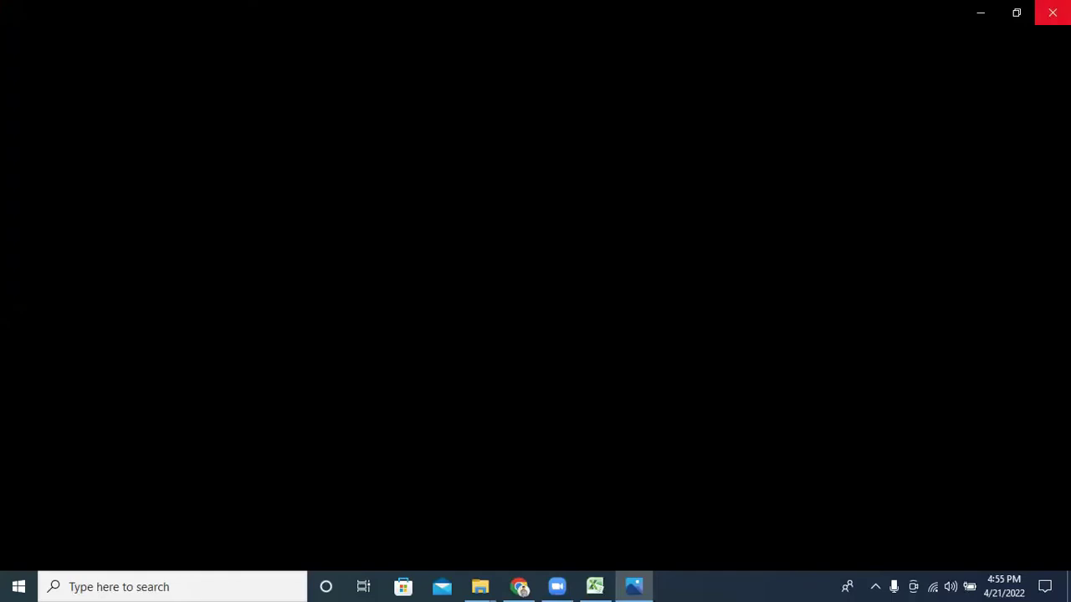
click(1053, 13)
Step: Scroll through the Fiverr order activity to read the buyer's instructions and chat
click(77, 12)
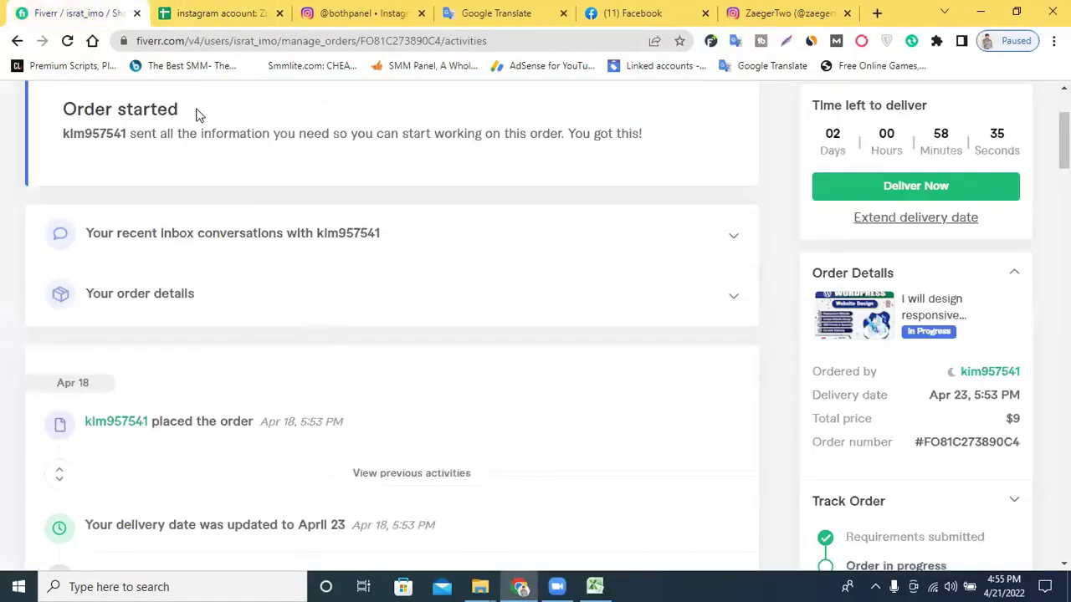
scroll(633, 276, up, 2)
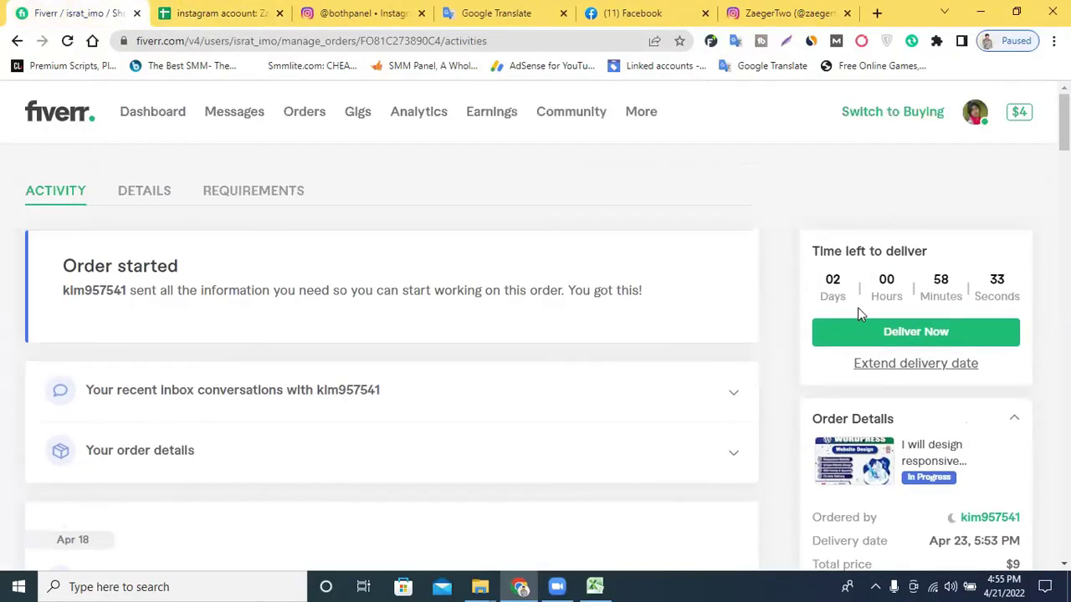
scroll(836, 293, down, 2)
scroll(976, 232, up, 1)
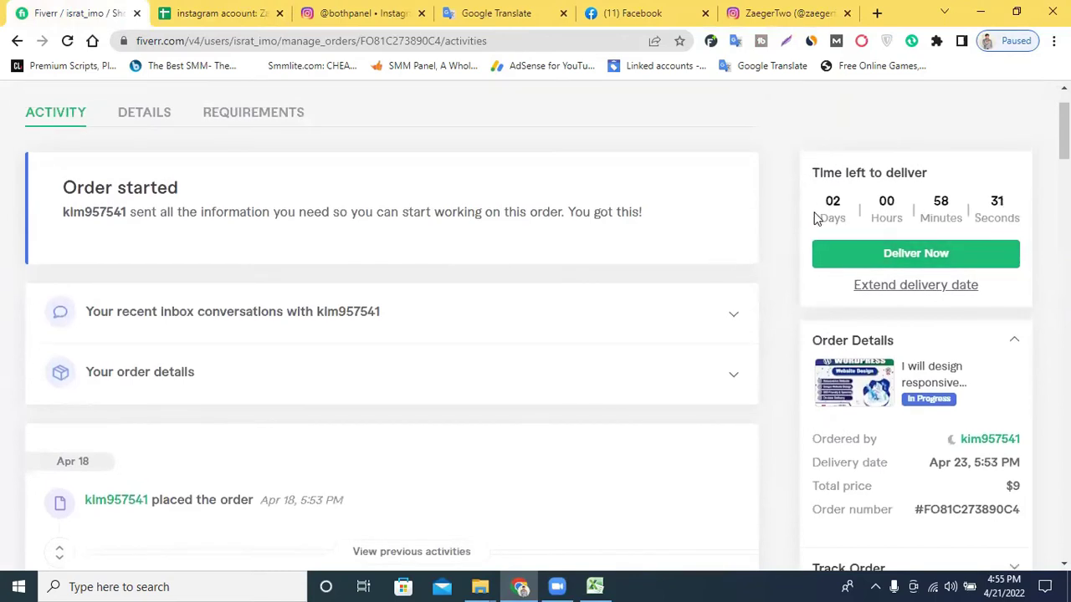
scroll(978, 385, down, 1)
scroll(975, 379, down, 2)
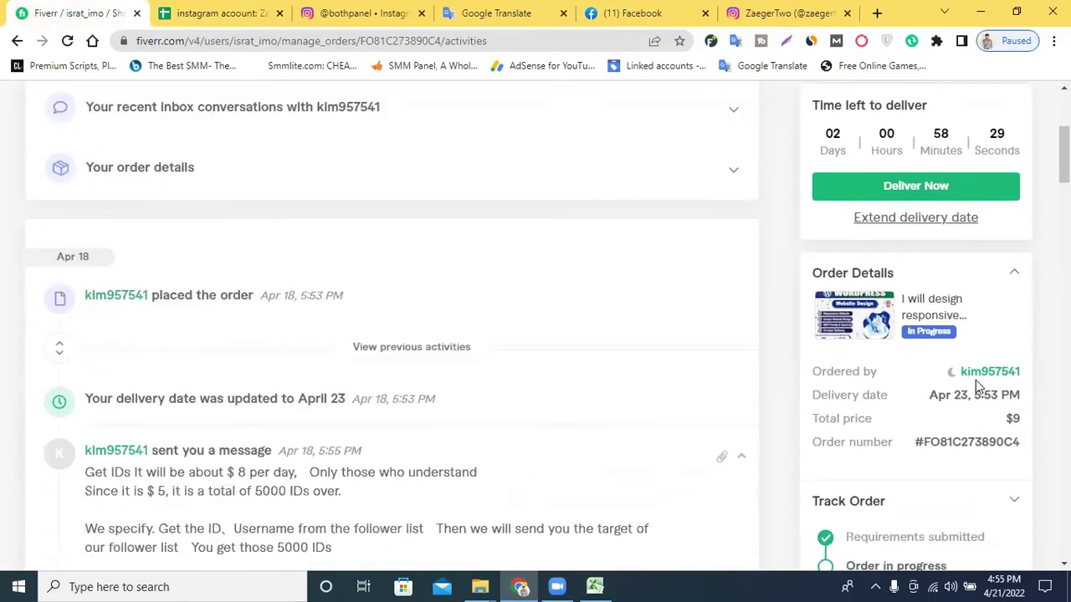
scroll(487, 350, down, 2)
scroll(432, 339, down, 3)
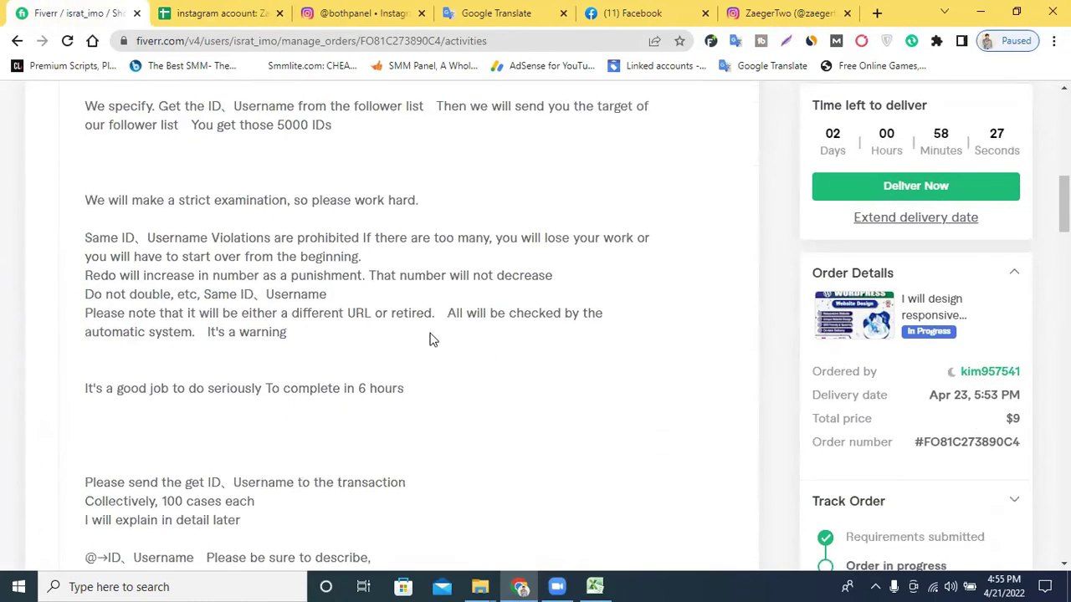
scroll(443, 338, up, 4)
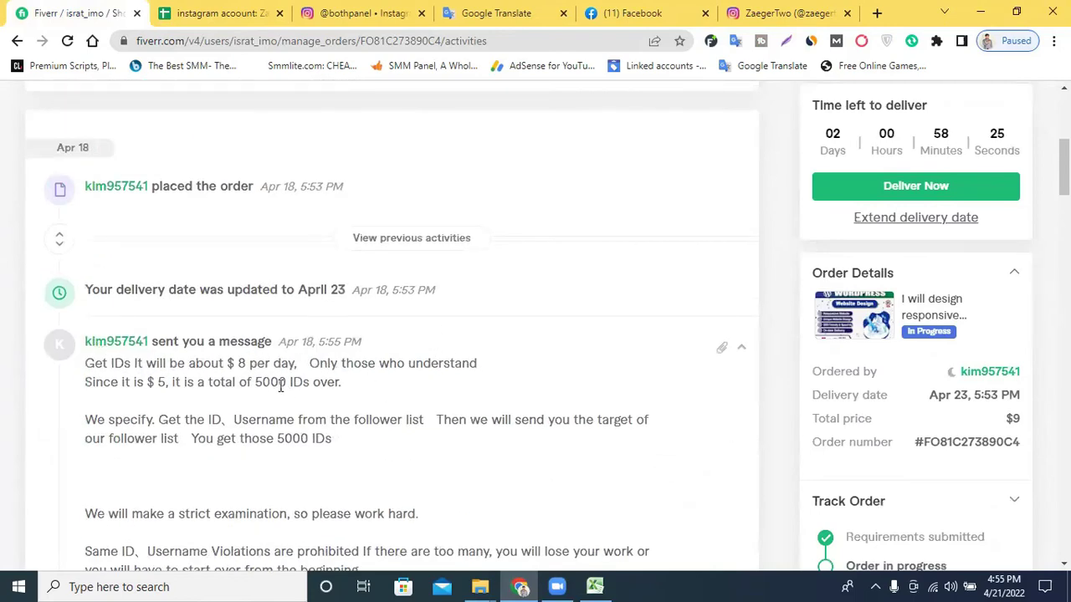
scroll(267, 384, down, 2)
scroll(411, 311, down, 4)
scroll(410, 313, up, 3)
scroll(410, 314, down, 2)
scroll(397, 299, up, 4)
scroll(251, 261, down, 3)
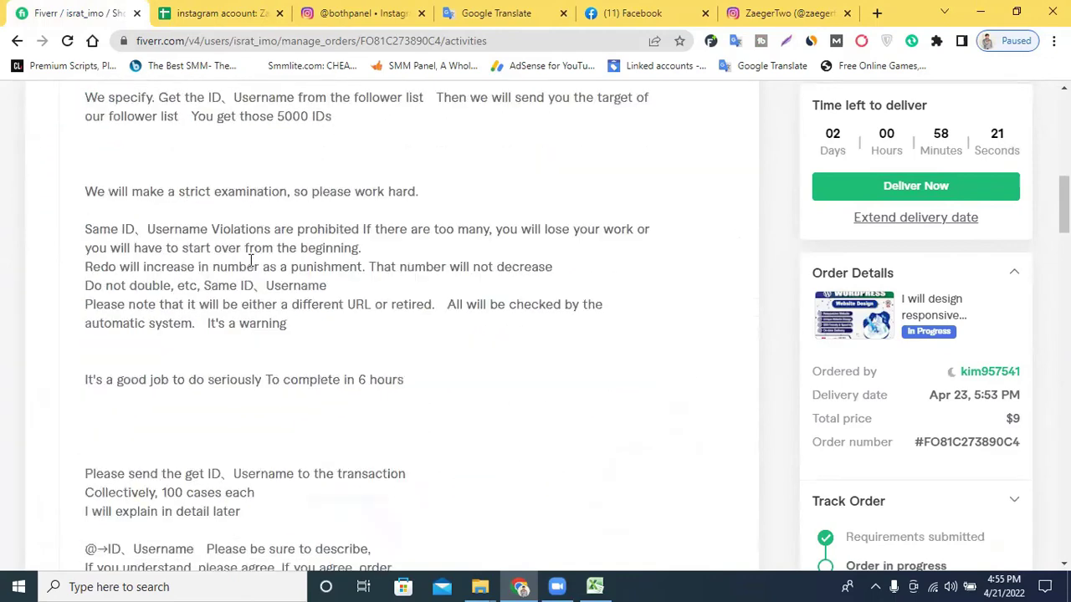
scroll(277, 259, down, 3)
scroll(305, 255, down, 2)
scroll(284, 263, down, 1)
scroll(282, 266, down, 3)
scroll(283, 266, down, 5)
scroll(282, 268, down, 5)
scroll(292, 263, down, 2)
scroll(293, 263, down, 3)
scroll(339, 277, up, 2)
scroll(430, 304, up, 5)
scroll(430, 304, up, 4)
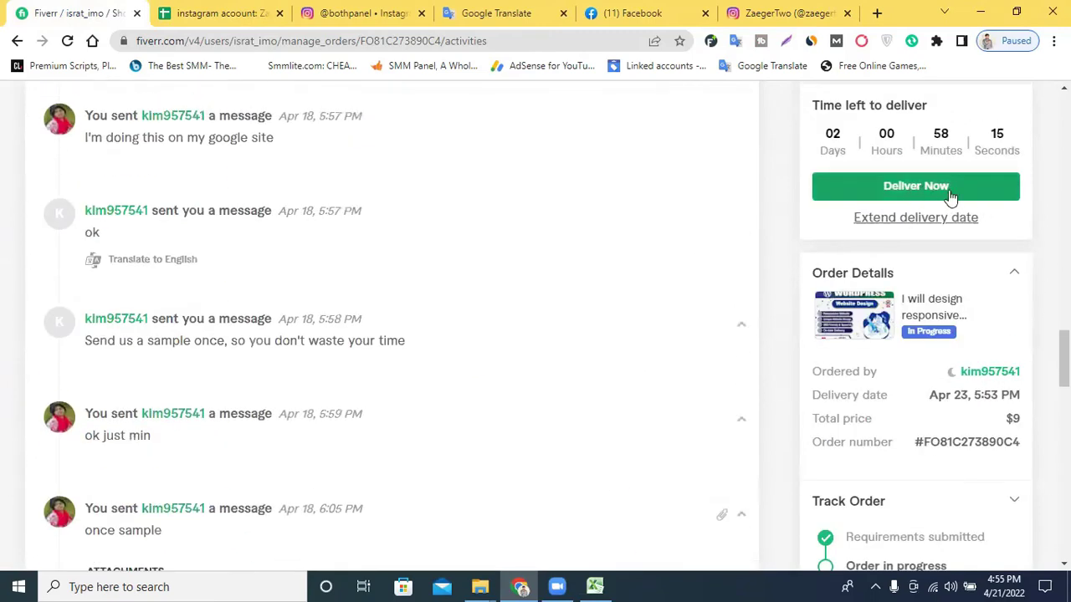
Step: Copy the English message from Google Translate into the Fiverr delivery description
click(912, 192)
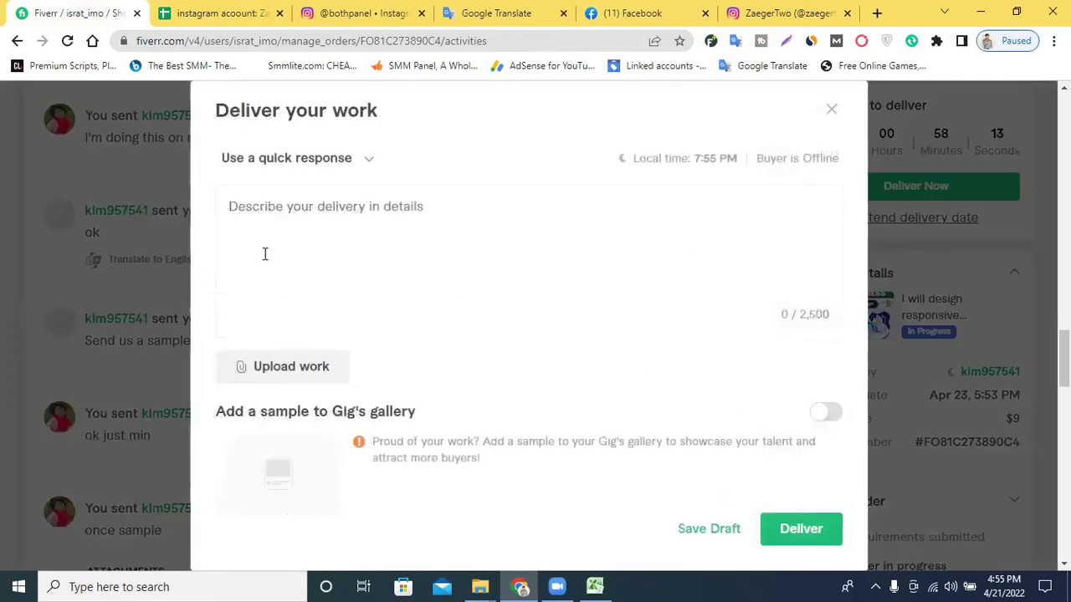
click(515, 12)
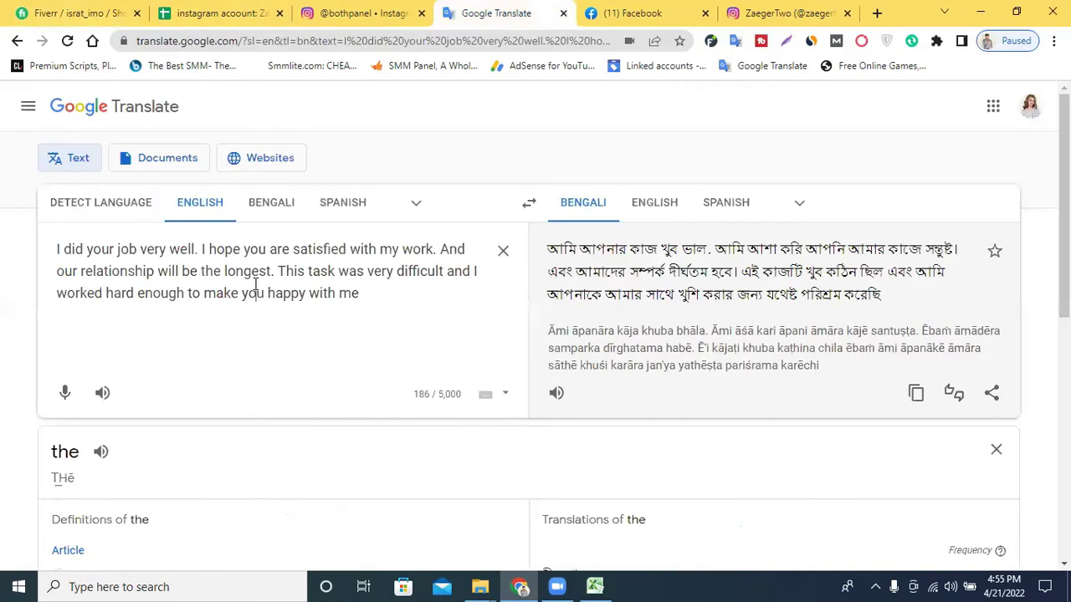
triple_click(255, 288)
right_click(252, 283)
click(327, 343)
click(117, 12)
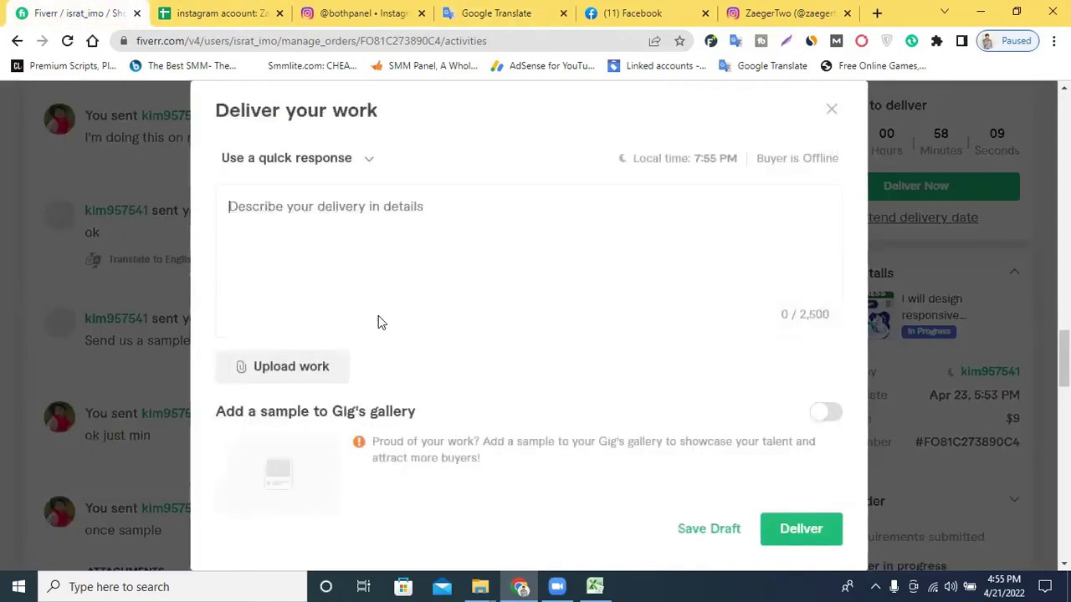
key(ctrl+v)
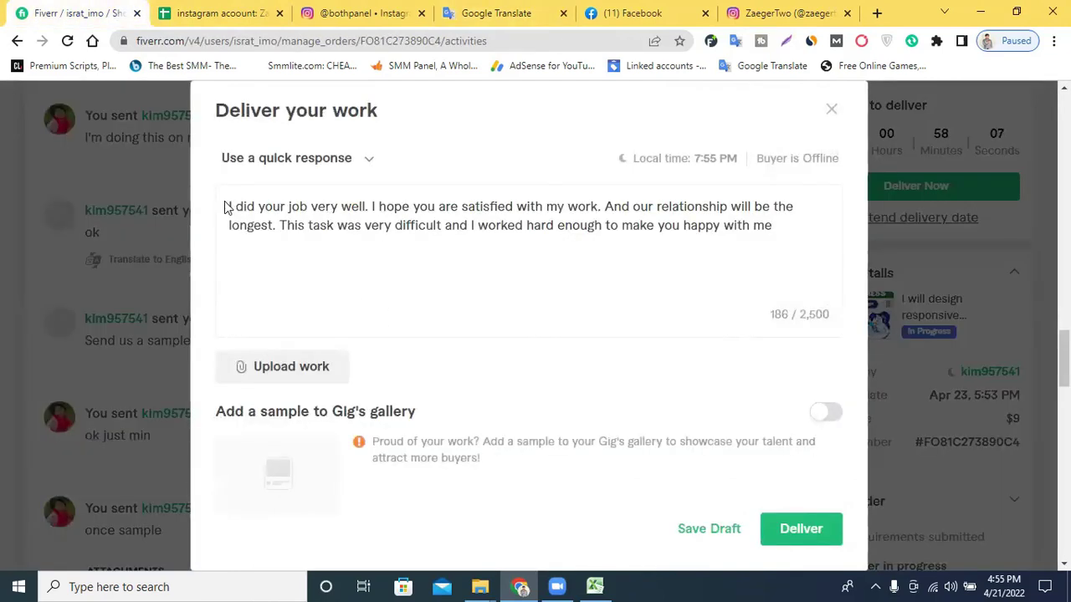
Step: Add a 'Dear sir,' greeting, fix 'Thnks' to 'Thanks', and add a 'Your job link:' line
click(230, 205)
text(Dear sir)
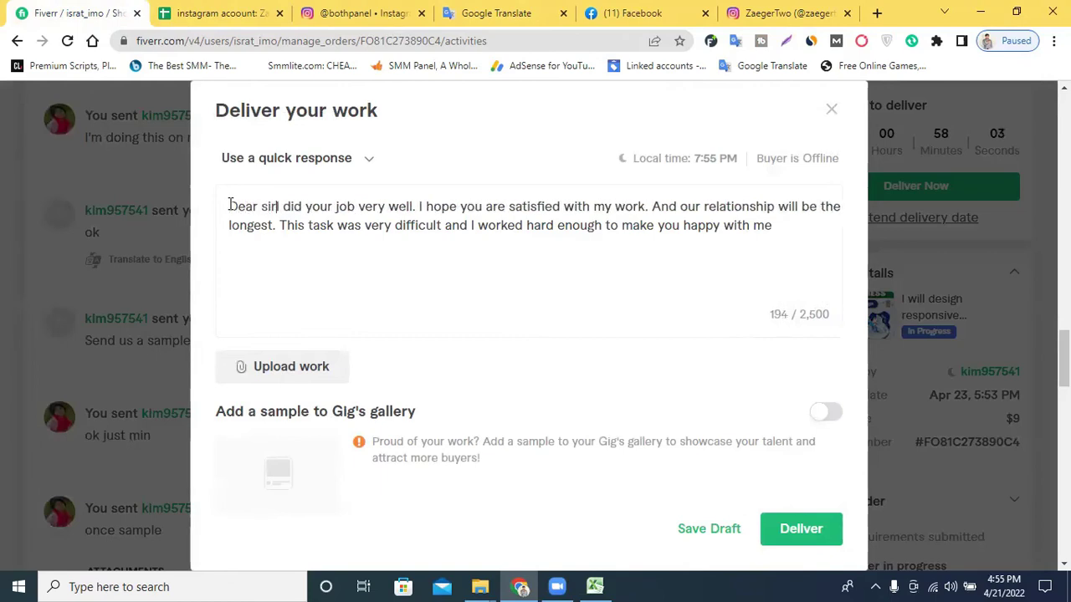
text(, )
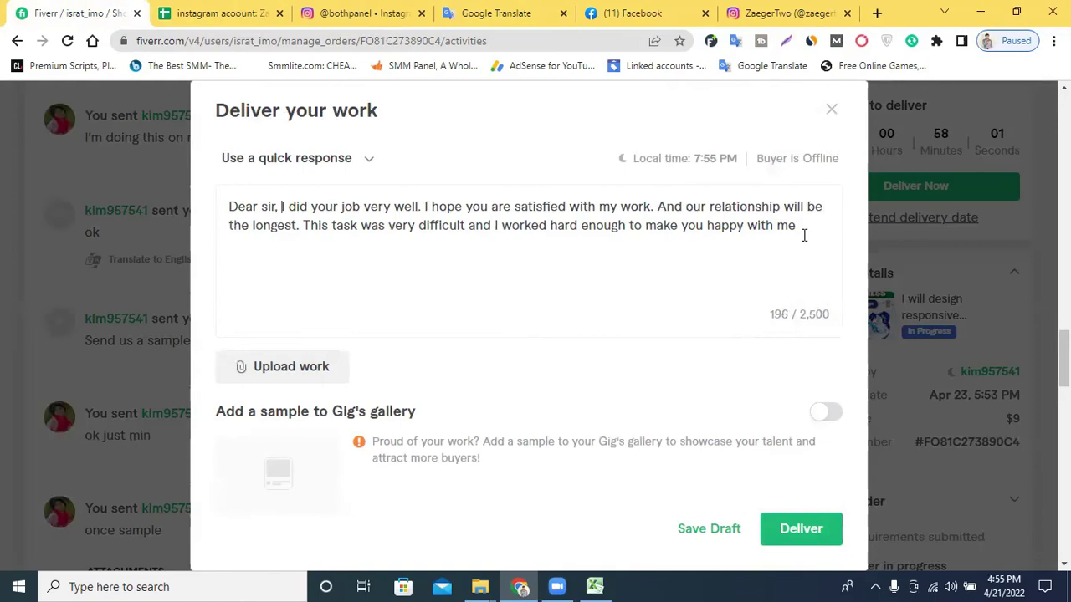
text(. )
text(Thnks)
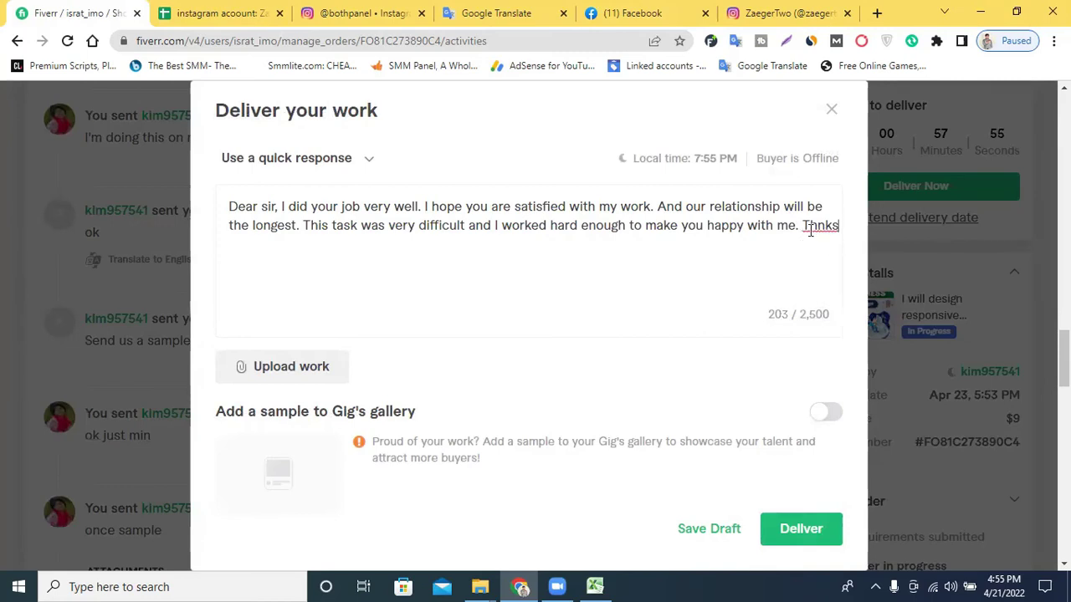
right_click(824, 225)
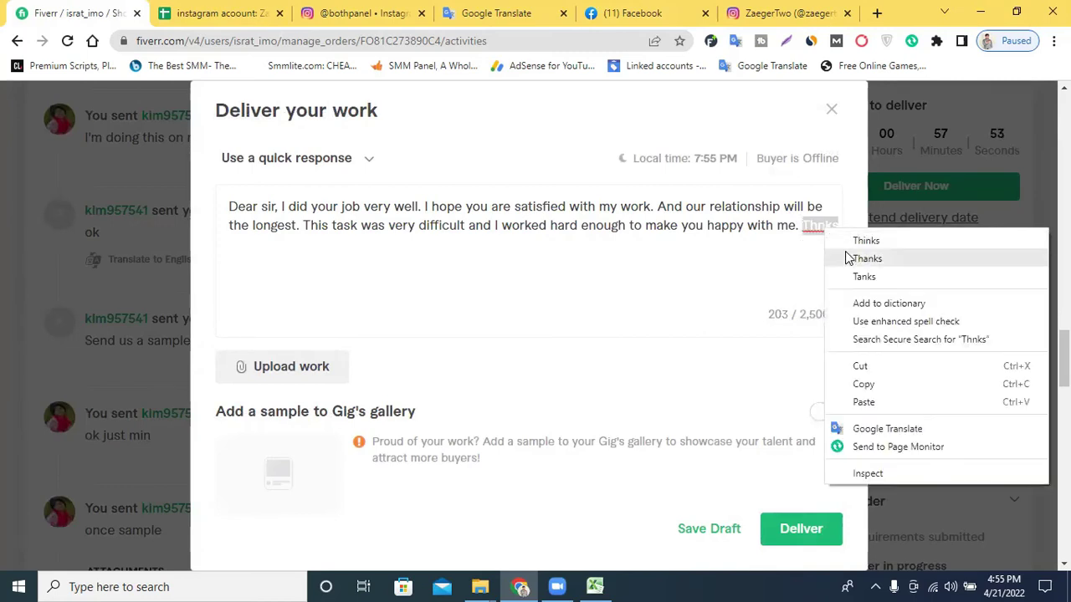
click(832, 240)
key(Return)
key(Return)
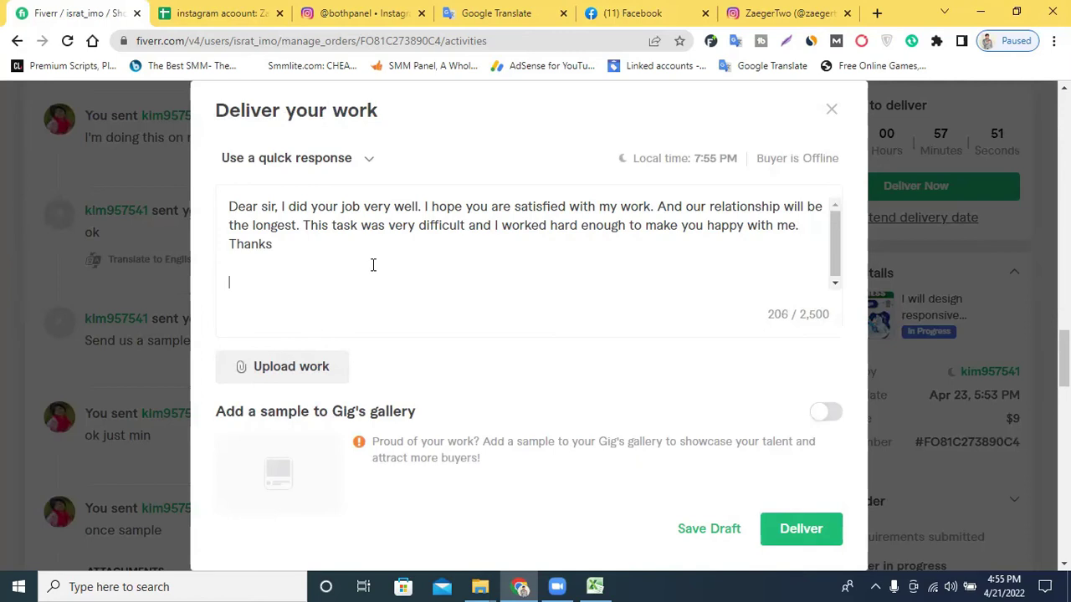
text(Your jo)
text(b link:)
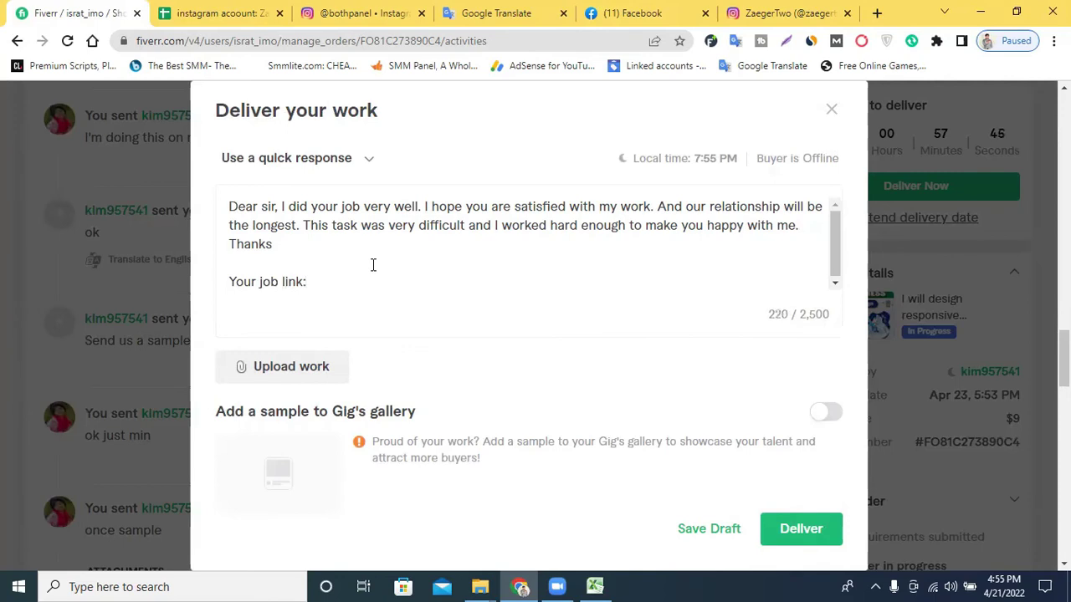
Step: Set the sheet's General access to Anyone with the link and paste that link into the message
click(242, 14)
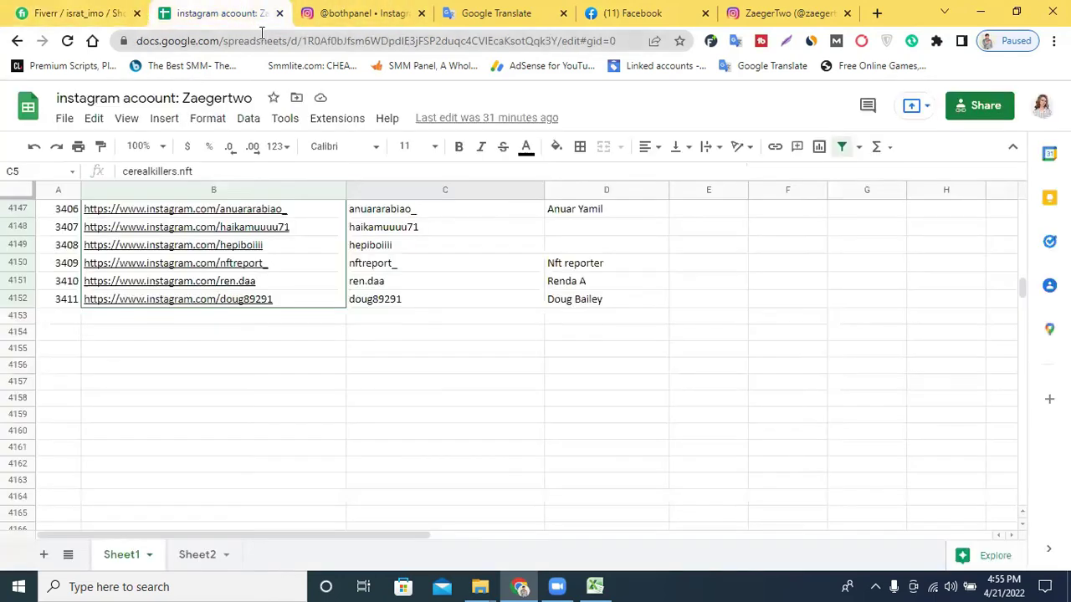
click(61, 15)
click(224, 15)
click(984, 112)
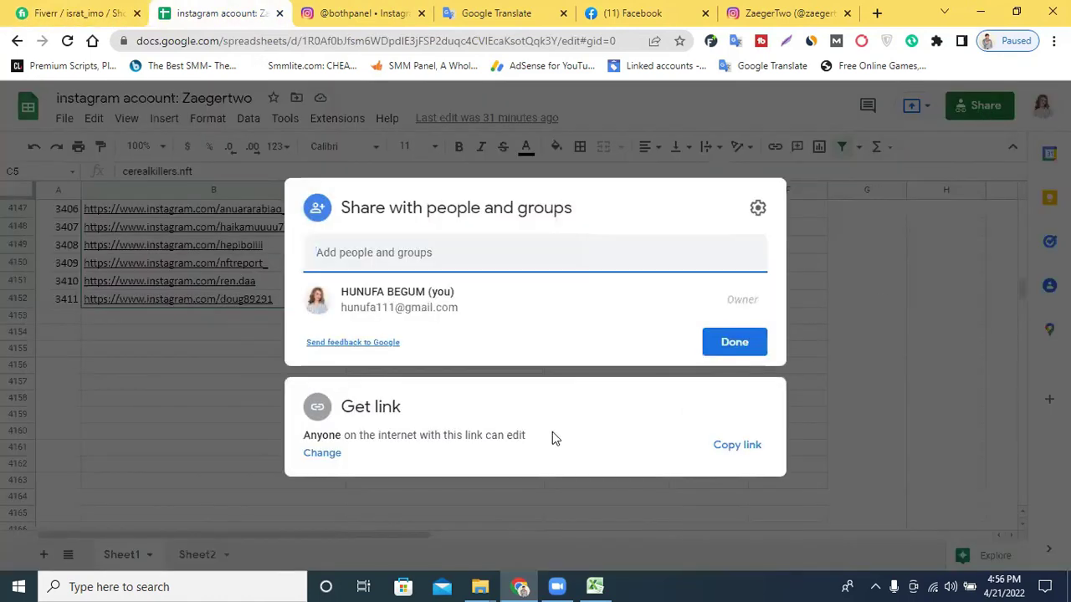
click(552, 433)
click(452, 390)
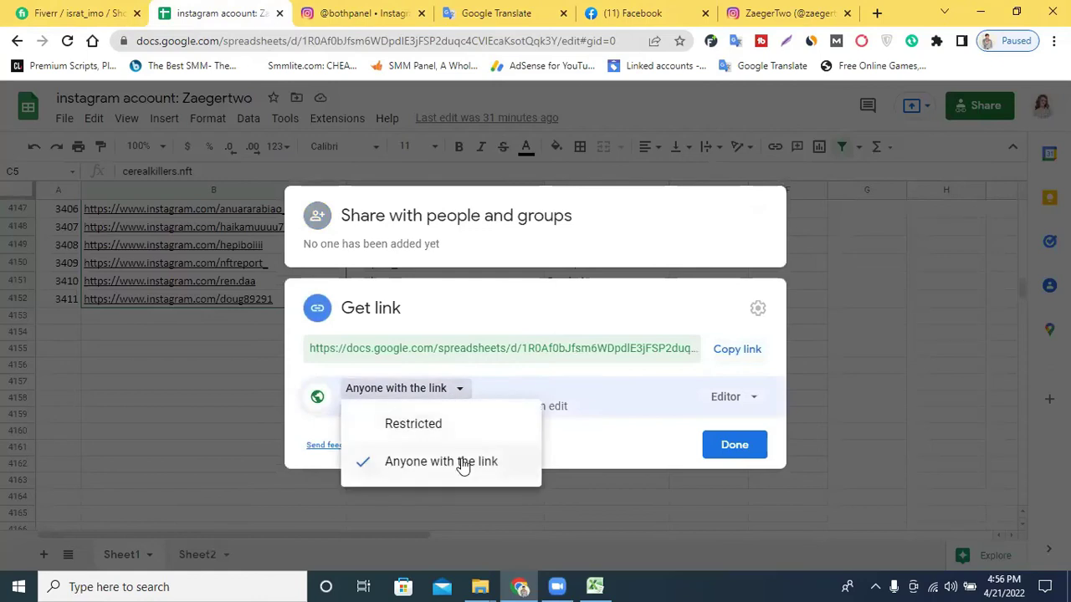
click(463, 466)
click(745, 351)
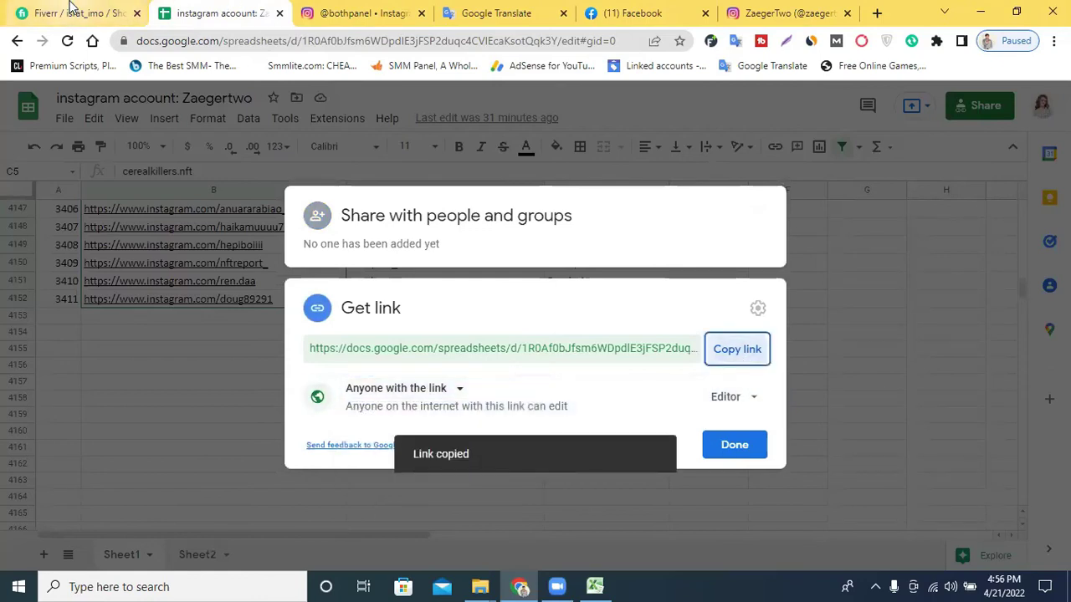
click(71, 10)
key(ctrl+v)
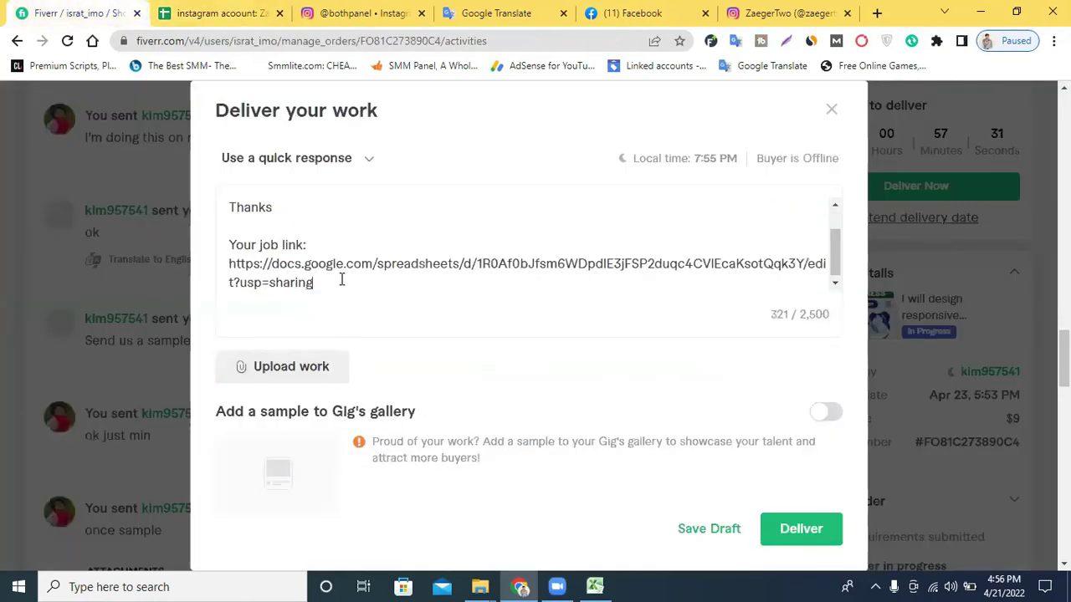
Step: Open the sheet link in an Incognito window to confirm the follower list loads
click(1054, 40)
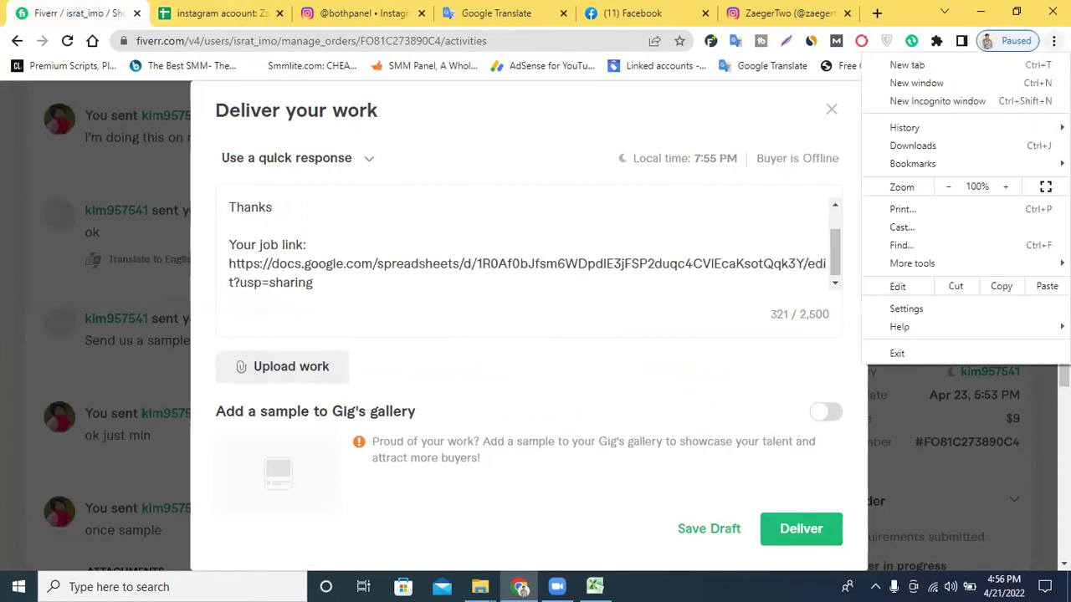
key(Escape)
key(ctrl+shift+n)
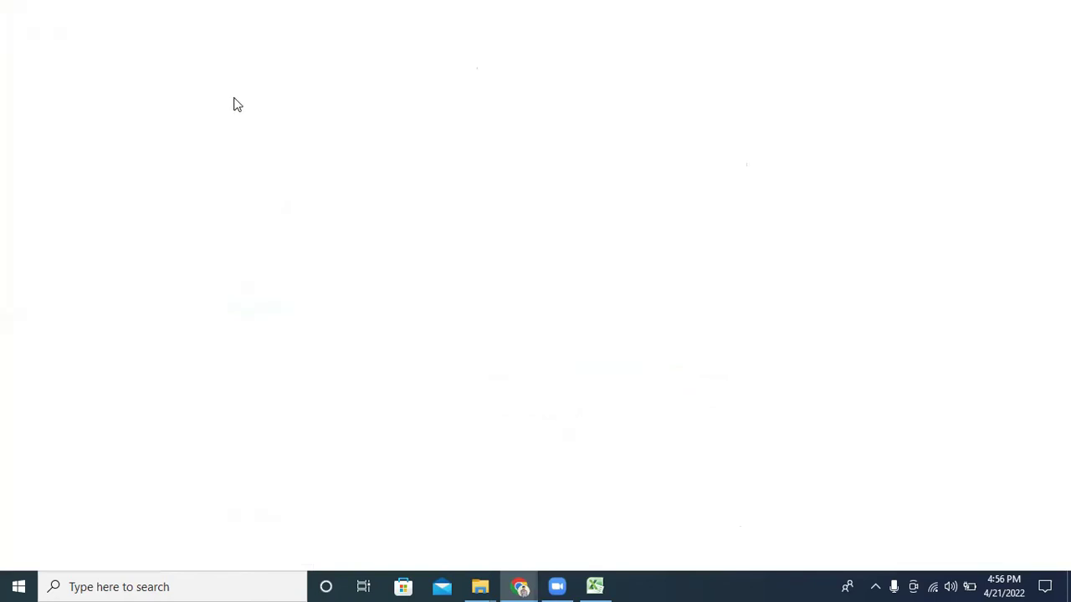
key(ctrl+v)
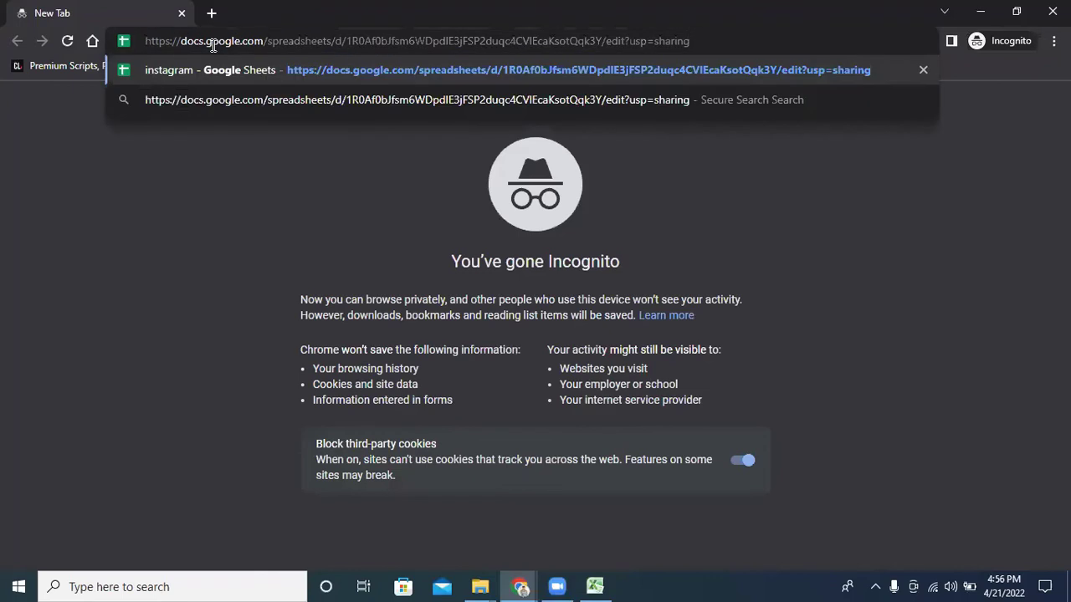
key(Return)
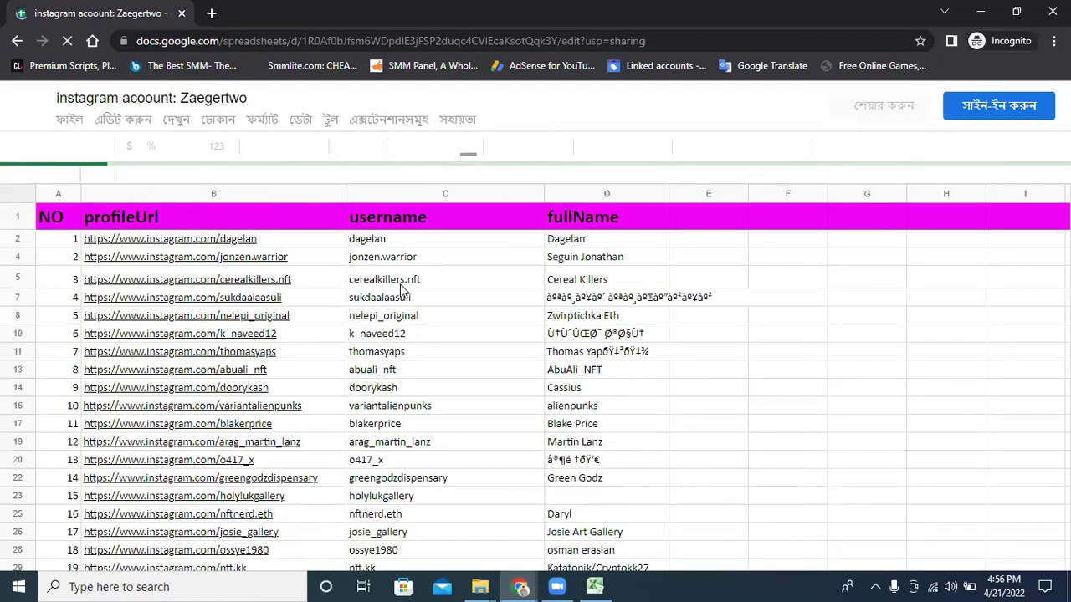
scroll(387, 286, down, 3)
scroll(388, 286, down, 9)
scroll(387, 287, down, 5)
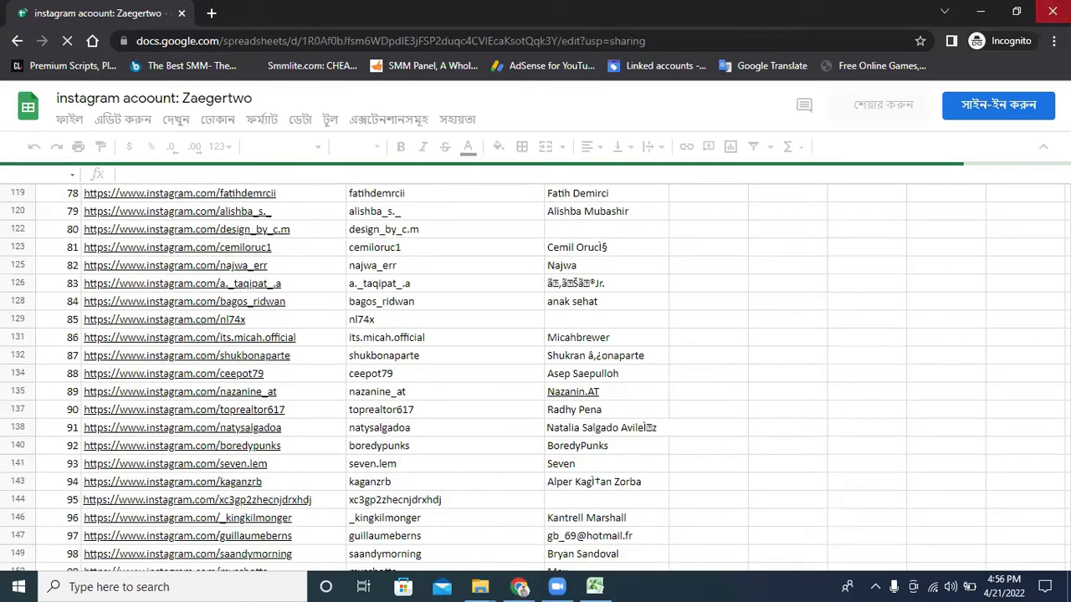
key(alt+Tab)
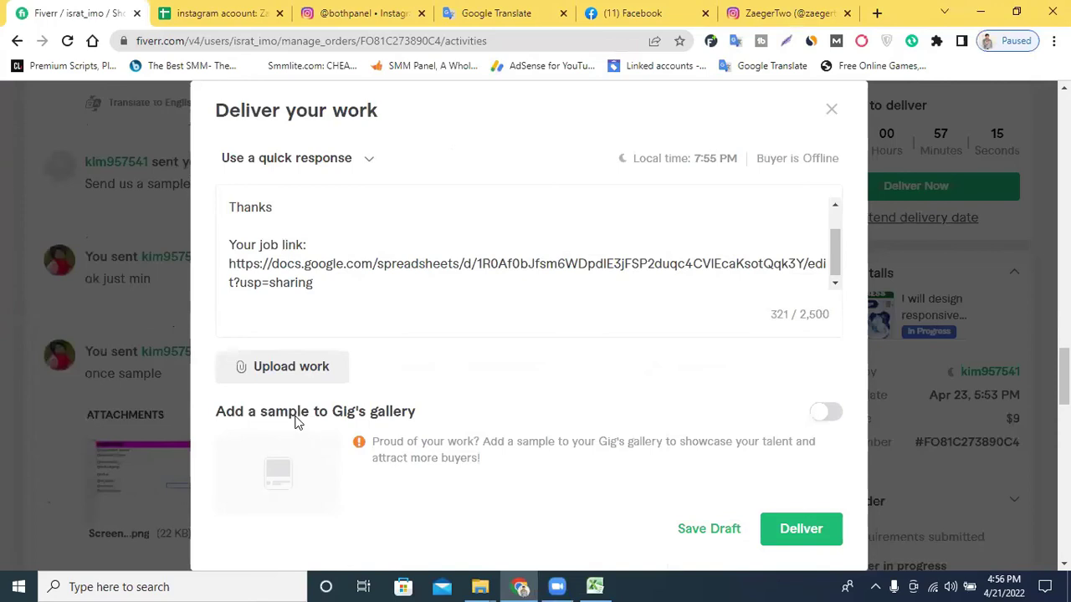
Step: Attach Screenshot (9) from Downloads and turn on Add a sample to Gig's gallery
click(289, 374)
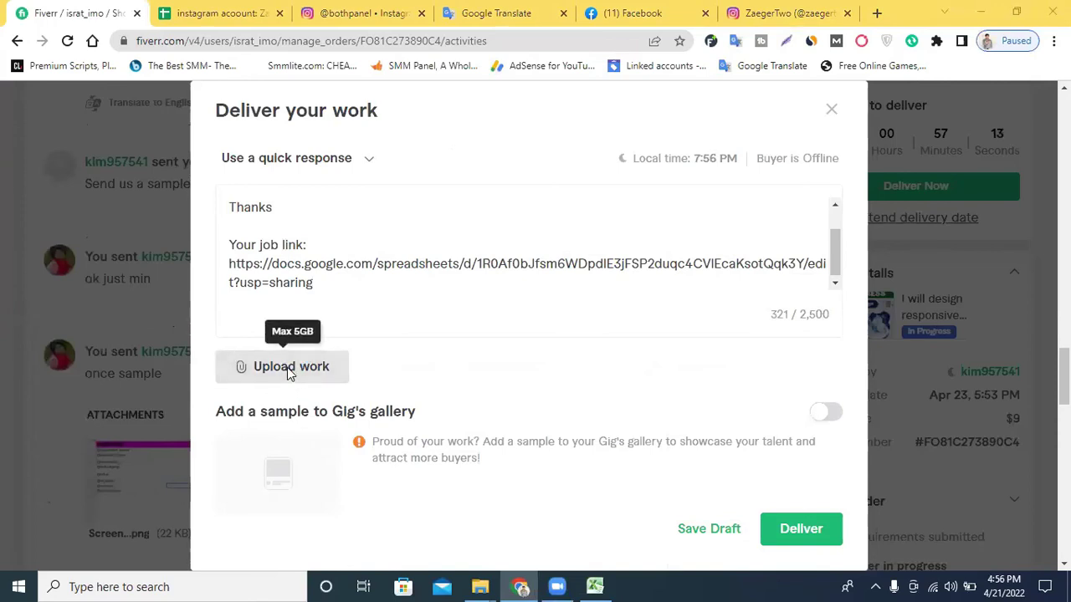
click(250, 128)
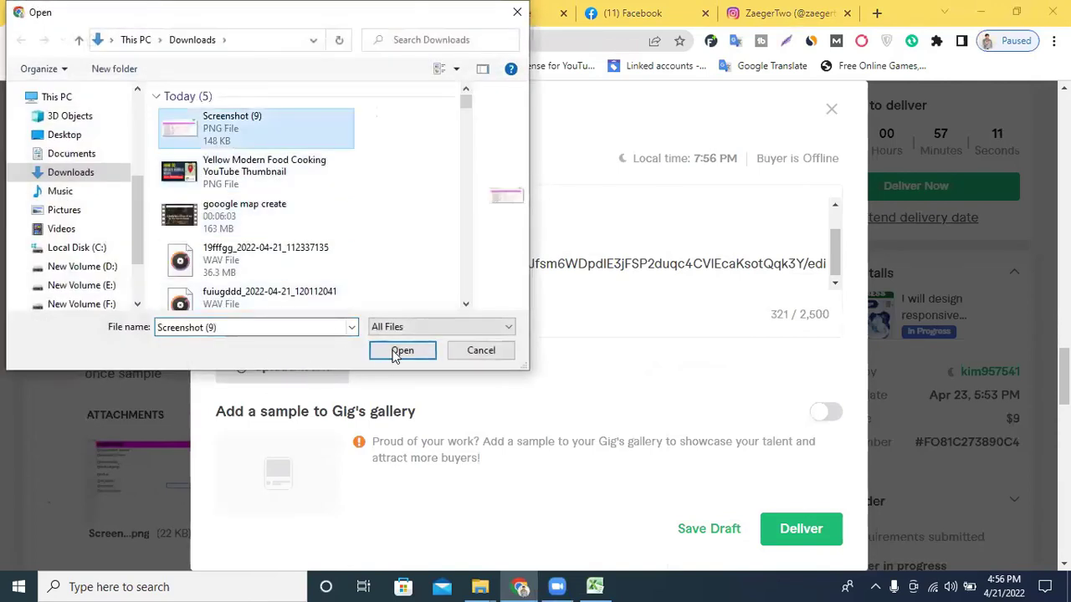
click(396, 351)
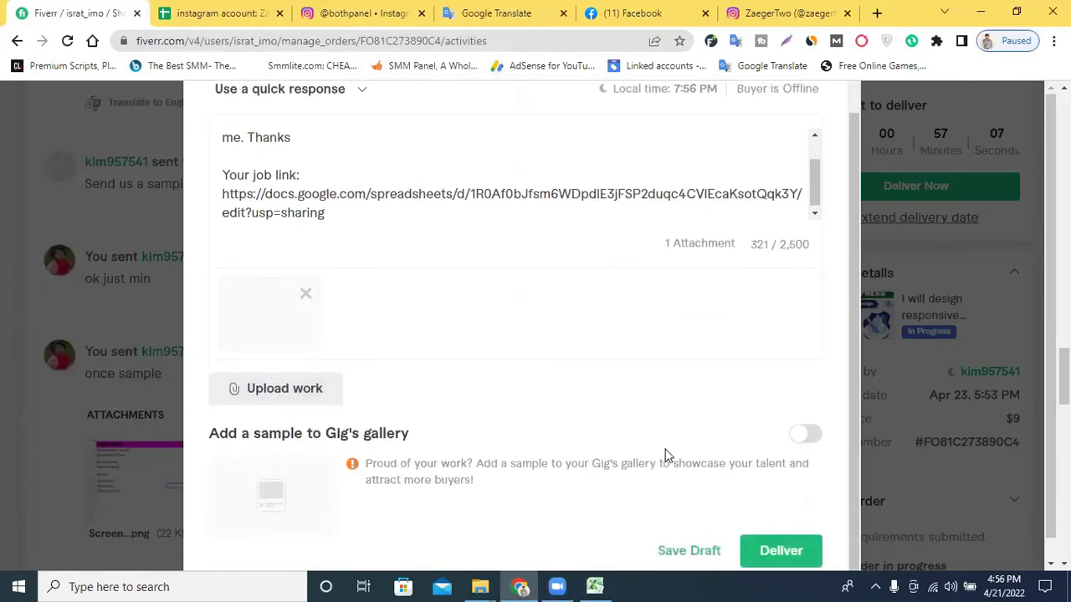
click(803, 436)
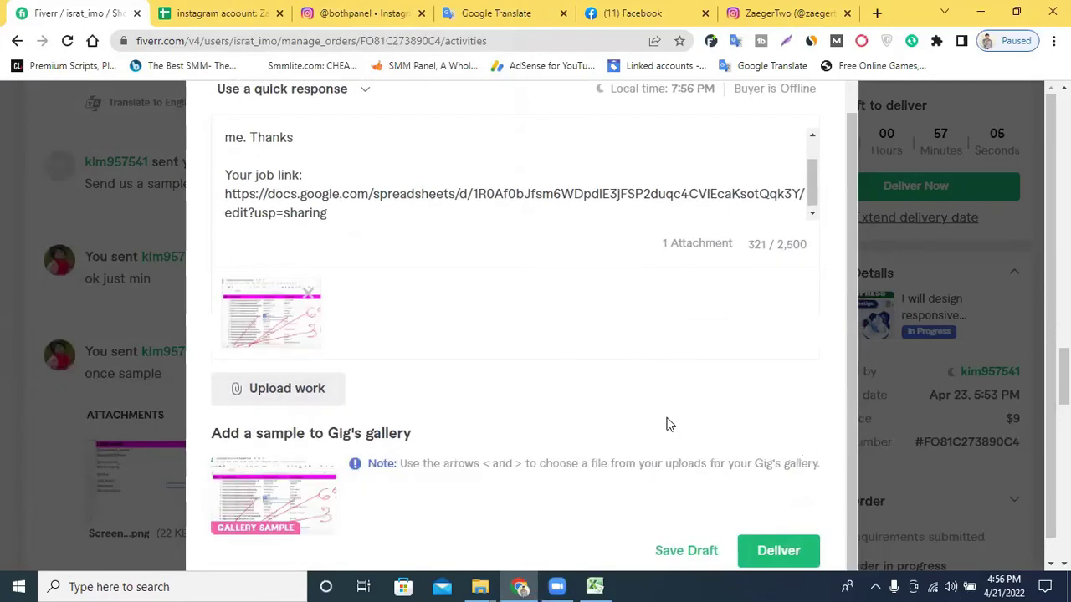
scroll(669, 424, down, 1)
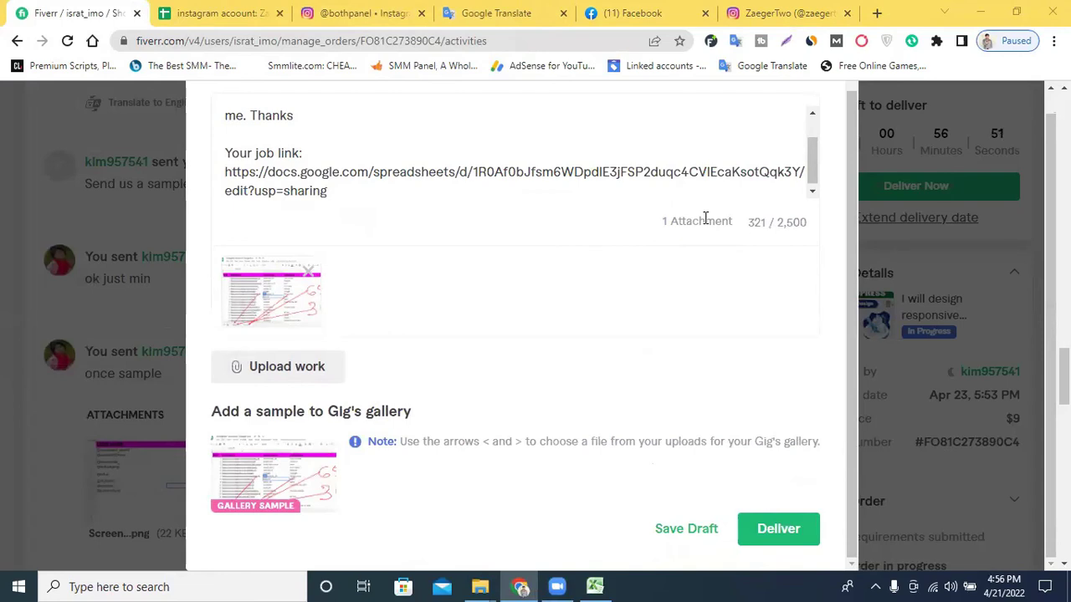
Step: Deliver the order, then send the buyer 'hello', 'how are you', 'are you there' on three lines
click(785, 531)
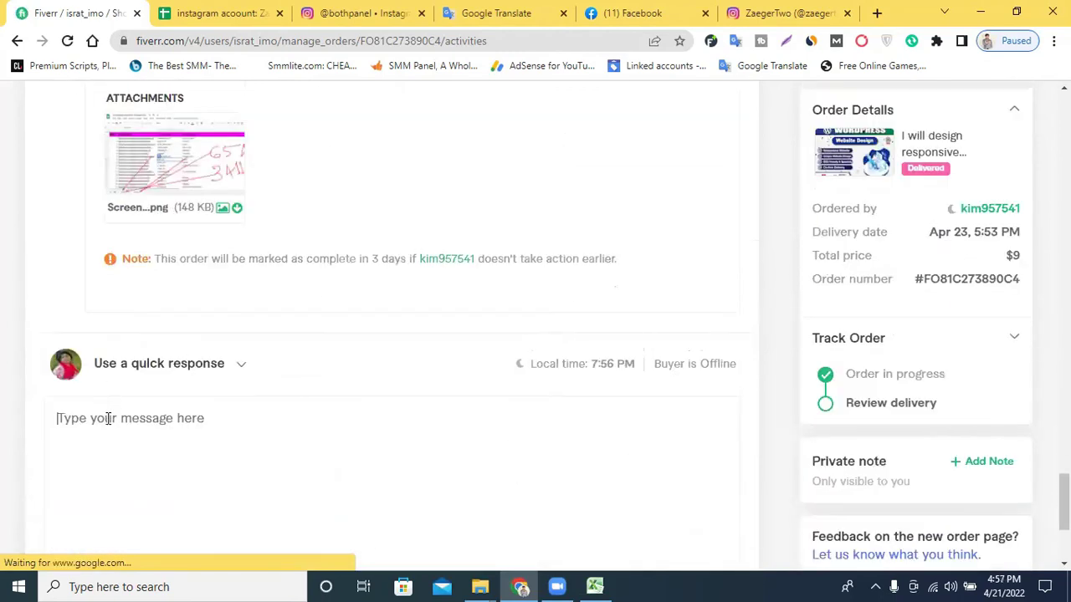
text(hello)
key(Return)
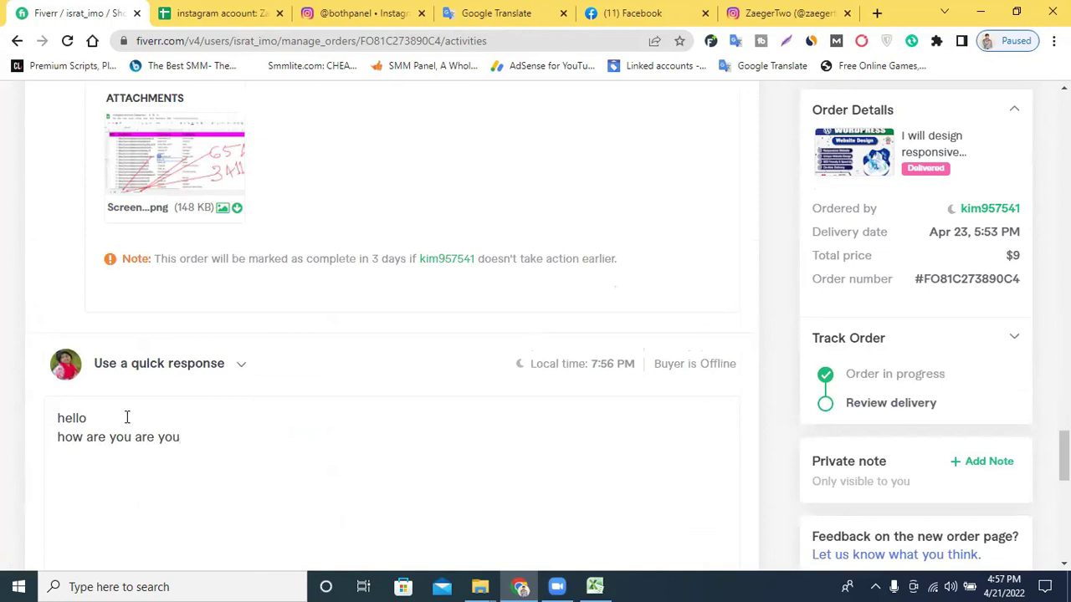
click(137, 435)
key(Return)
click(108, 454)
text(there)
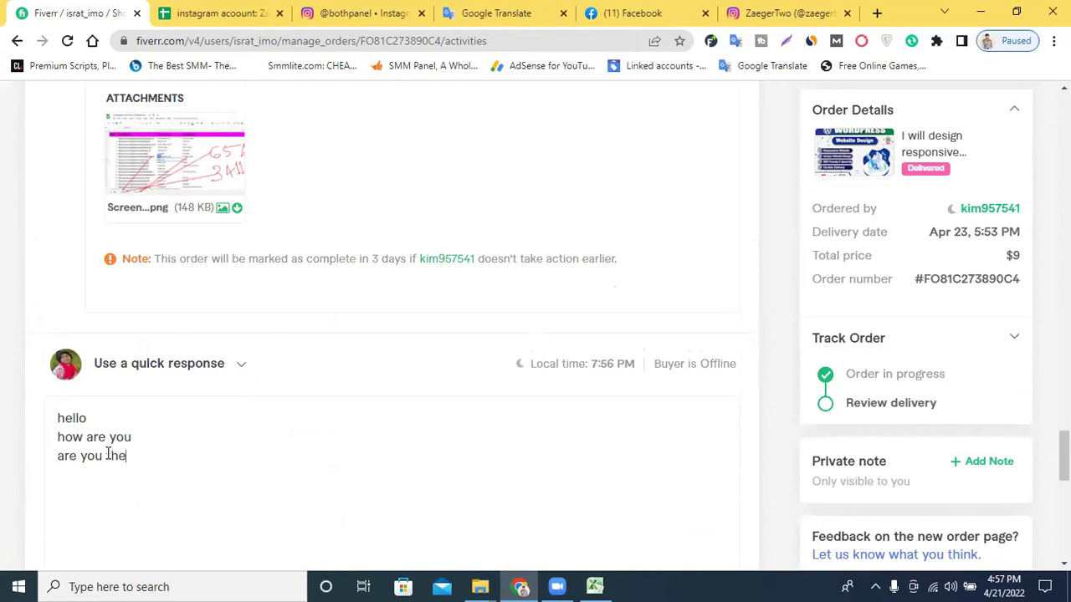
scroll(576, 385, down, 2)
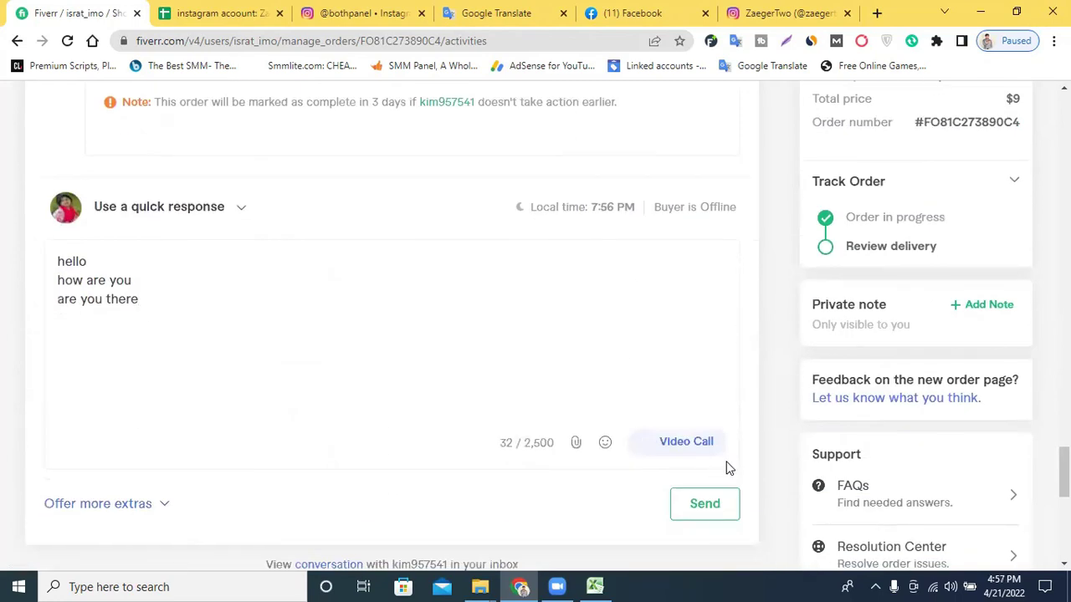
click(708, 502)
scroll(366, 346, up, 4)
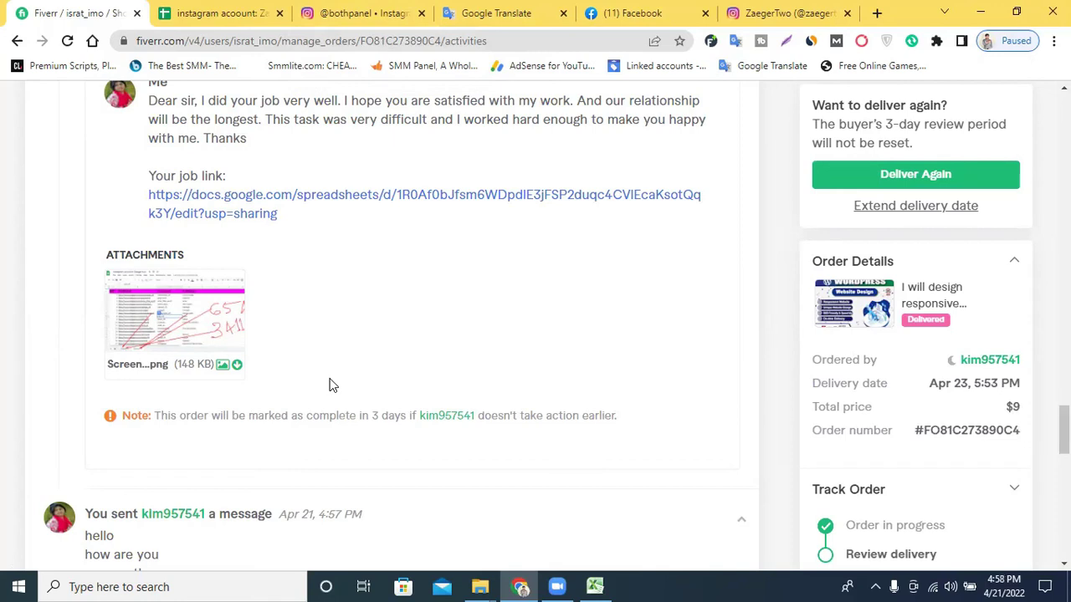
scroll(330, 384, down, 2)
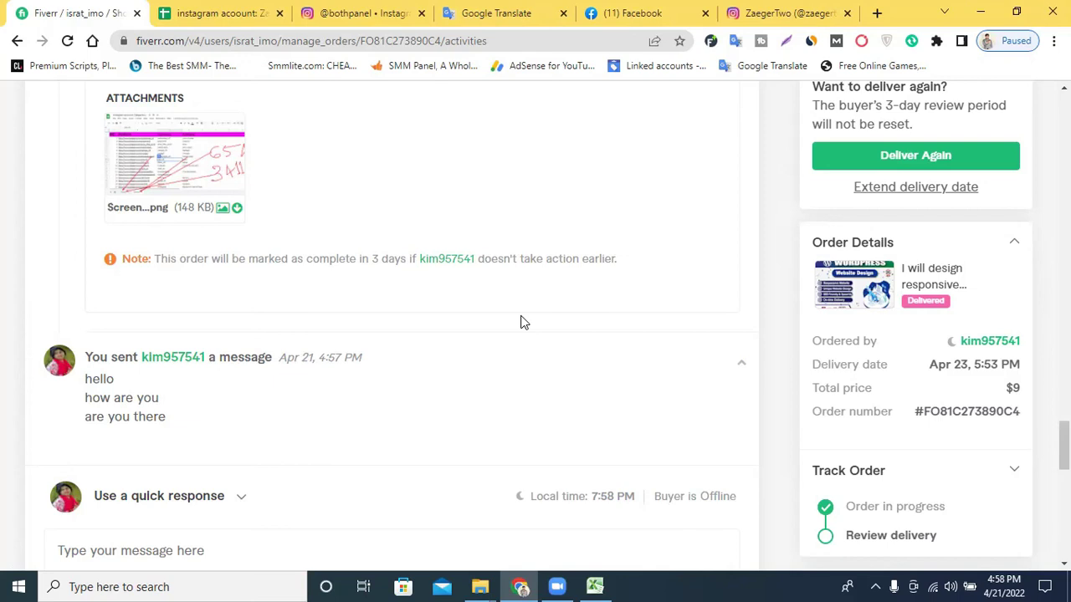
Step: Bring the bothpanel Instagram profile to the front and close the ZaegerTwo tab
click(343, 12)
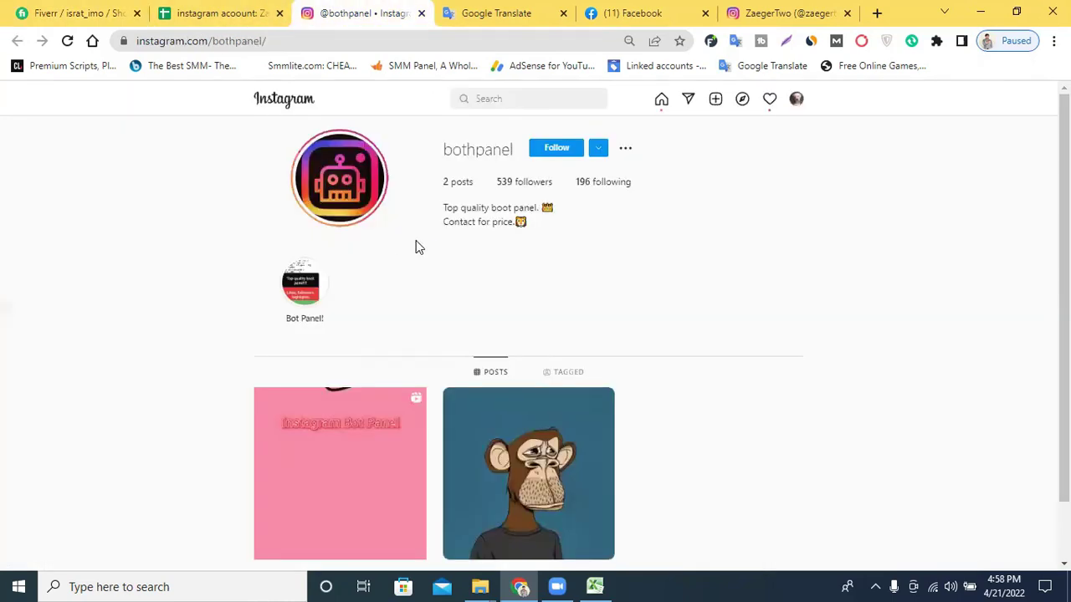
click(846, 13)
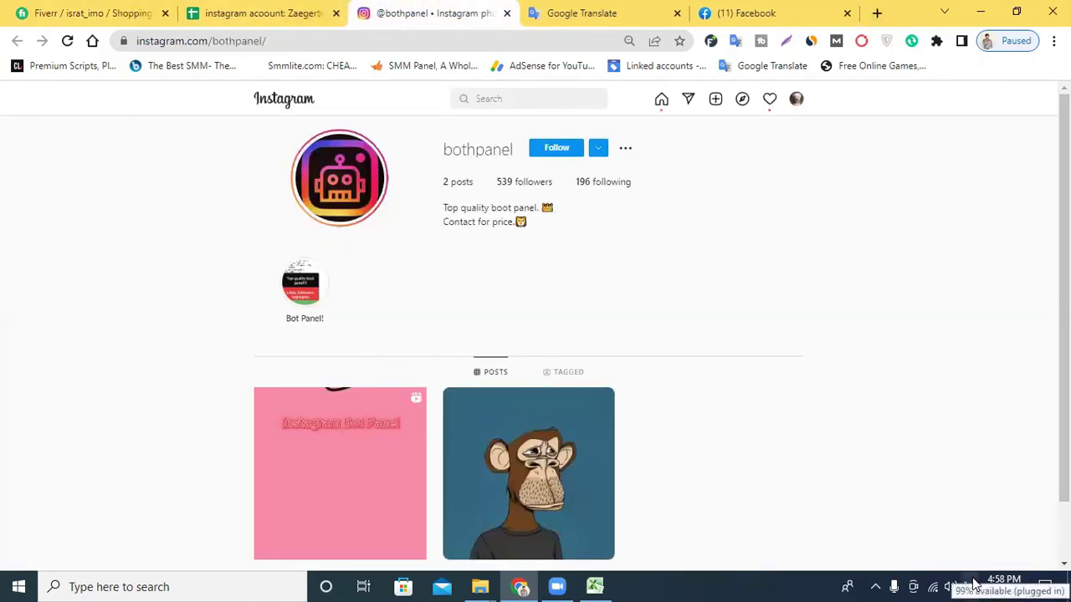